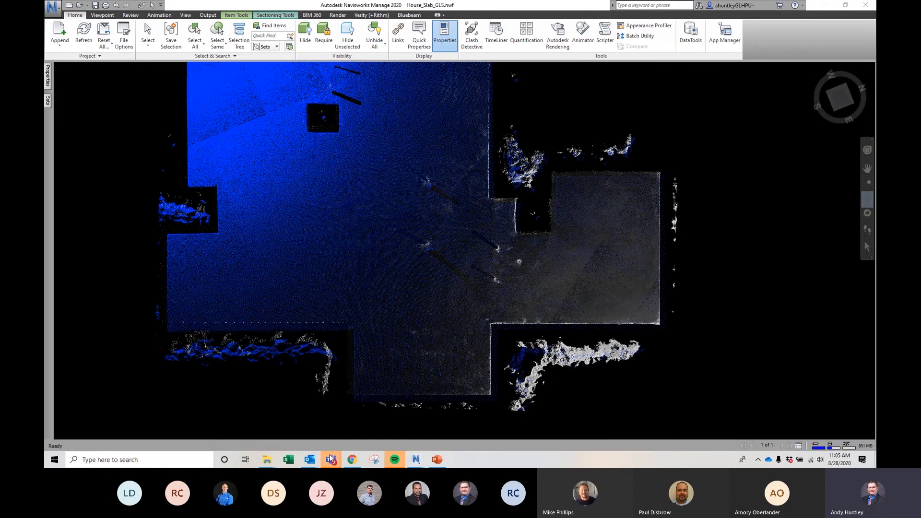
Switch to the untitled Navisworks project that contains the scan point cloud
mouse_move(416, 461)
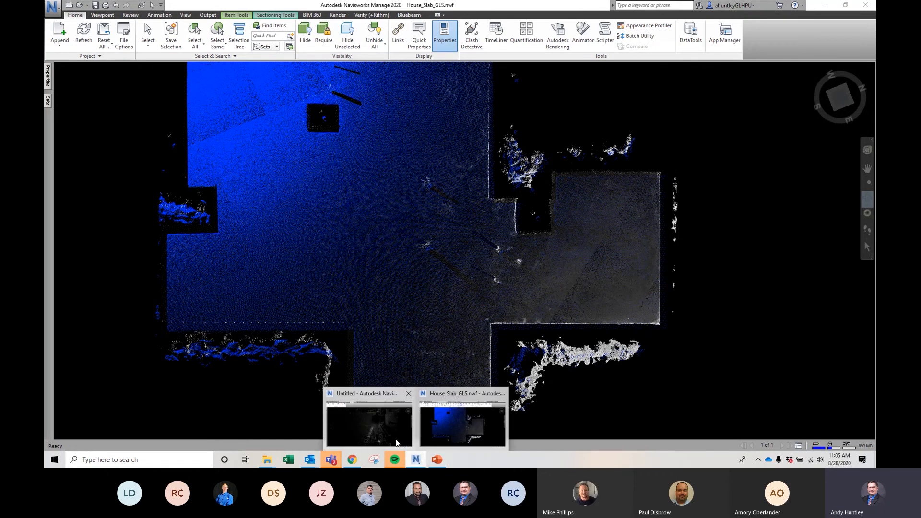
click(402, 442)
scroll(499, 201, up, 2)
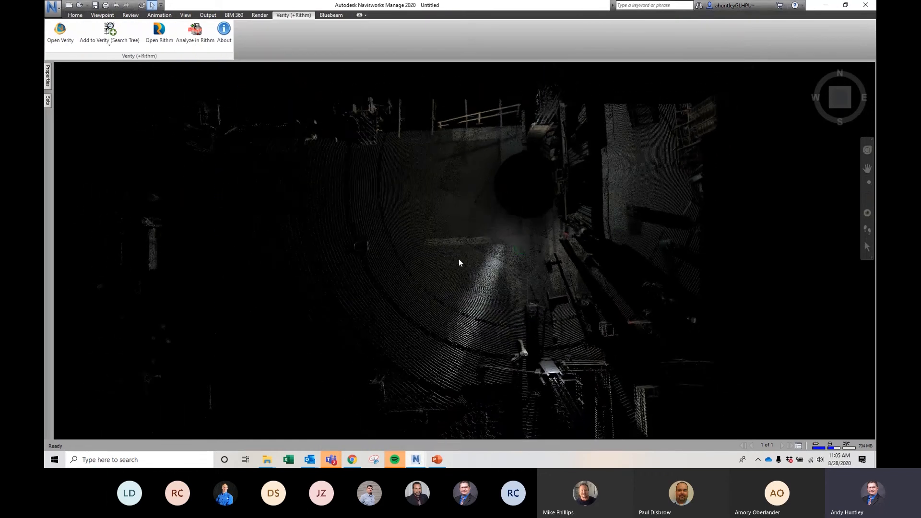
scroll(527, 211, up, 3)
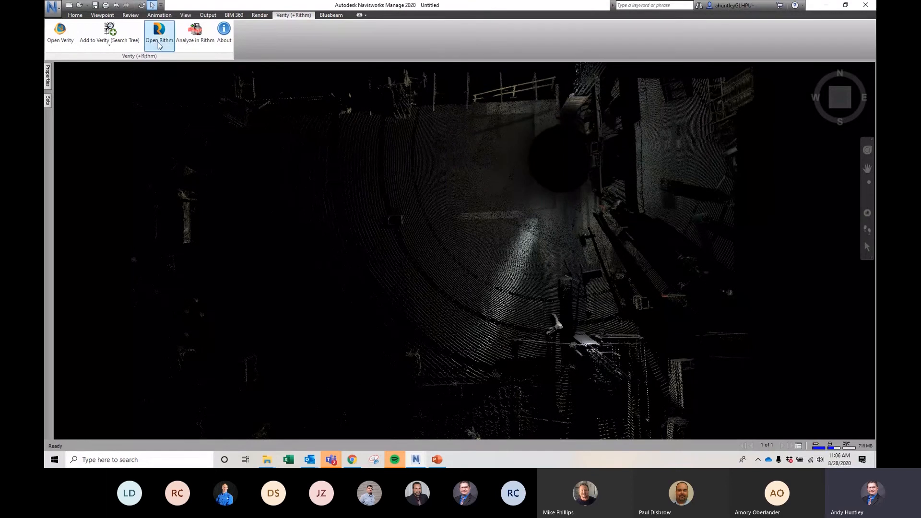
Start the Rithm analysis of the point cloud and save the Navisworks project as Tips in the desktop's Rithm Data folder
click(193, 38)
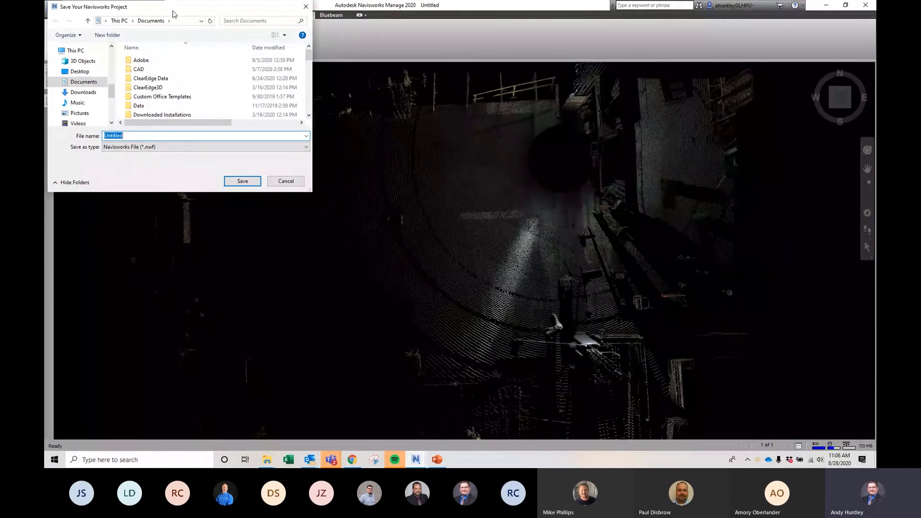
click(90, 73)
scroll(160, 99, down, 1)
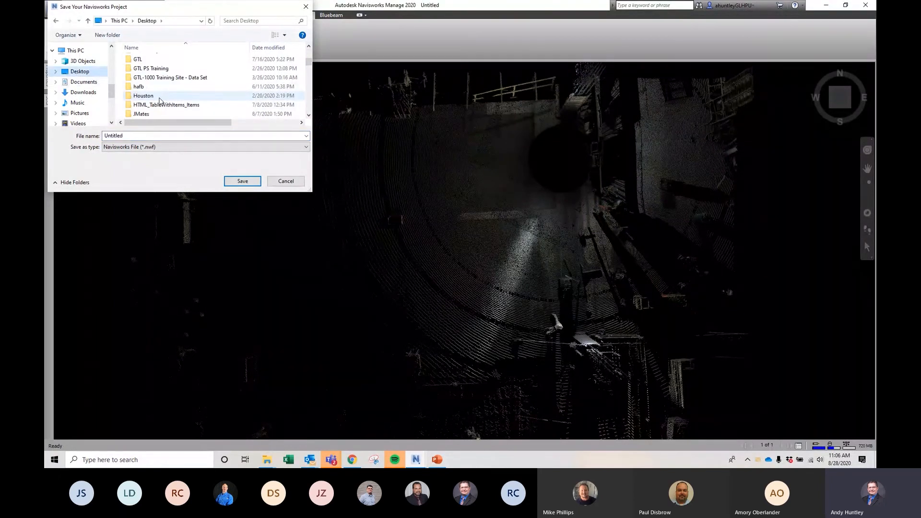
scroll(153, 105, down, 1)
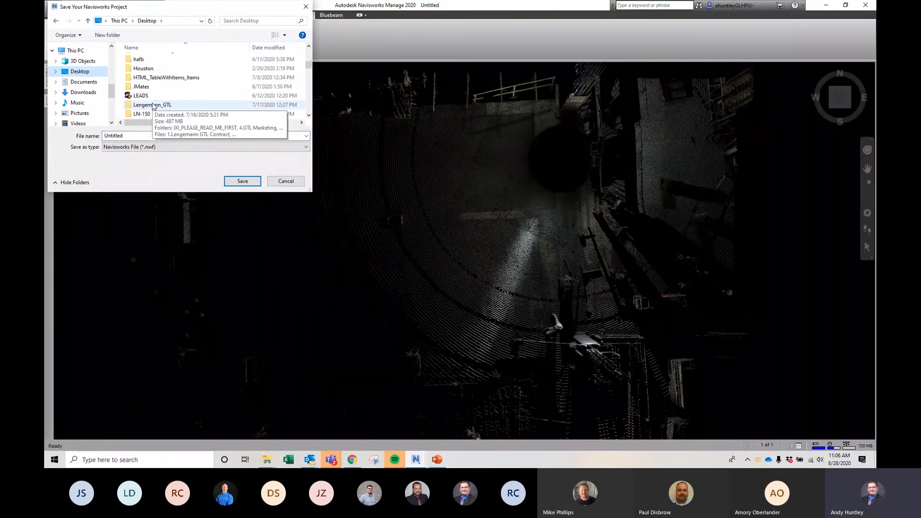
scroll(153, 105, down, 2)
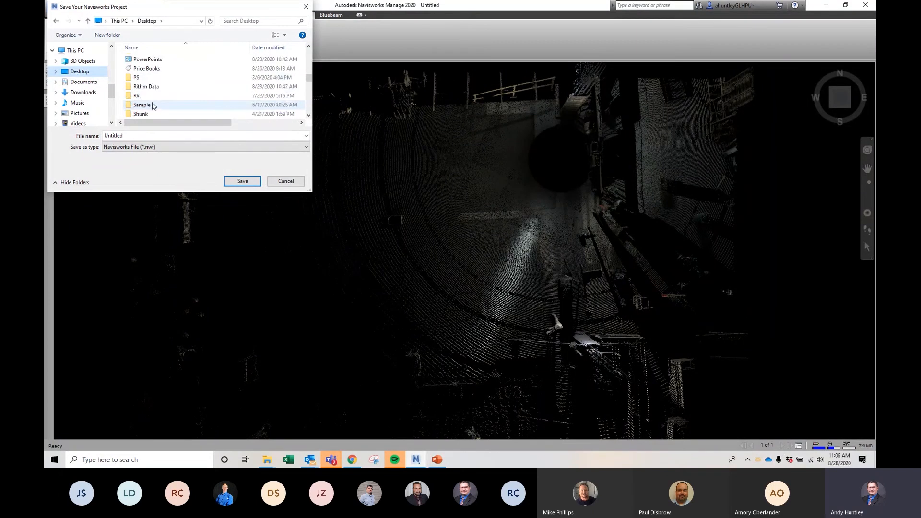
scroll(153, 96, down, 2)
double_click(153, 93)
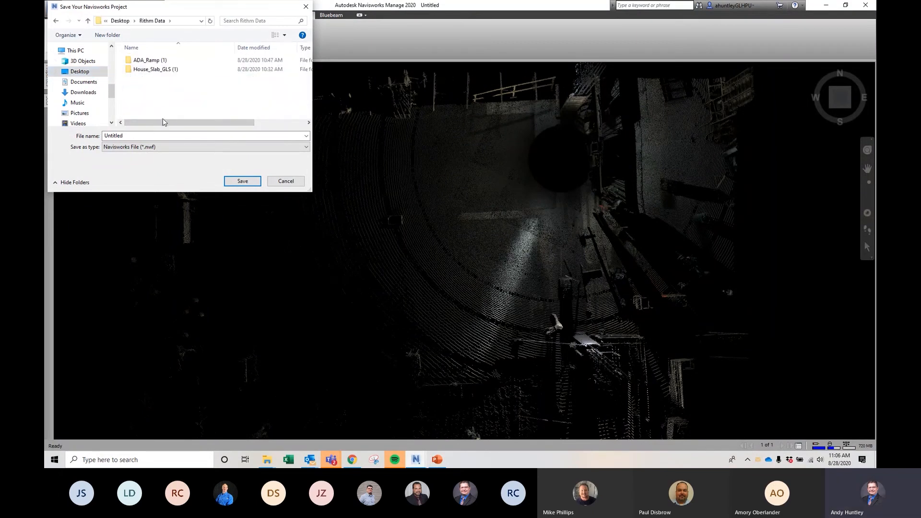
double_click(164, 137)
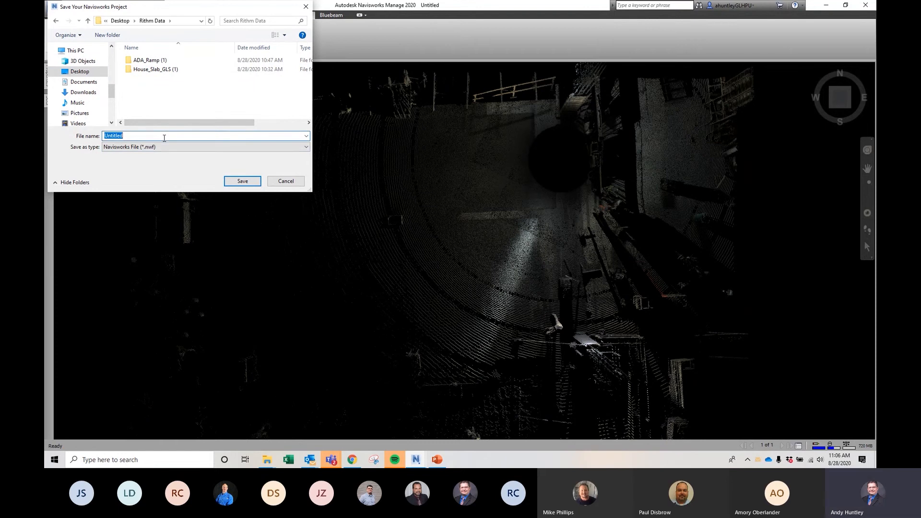
text(T)
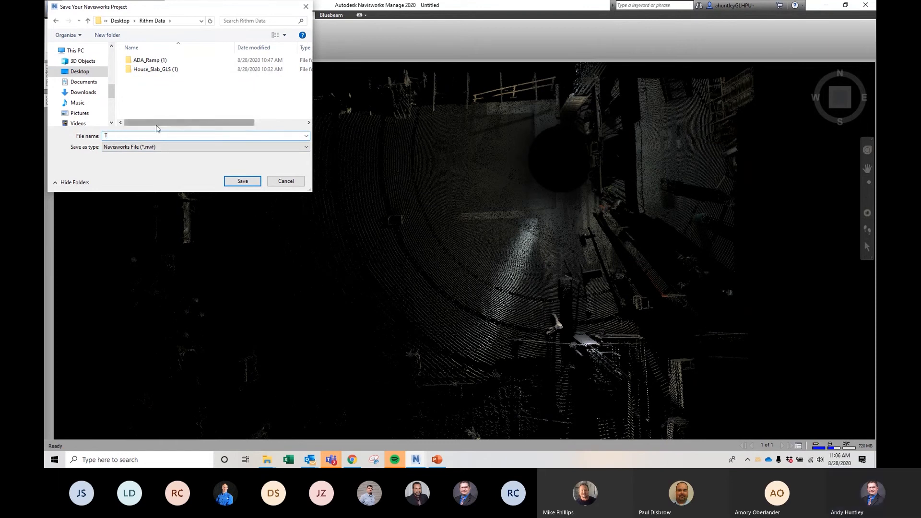
text(ips)
click(239, 182)
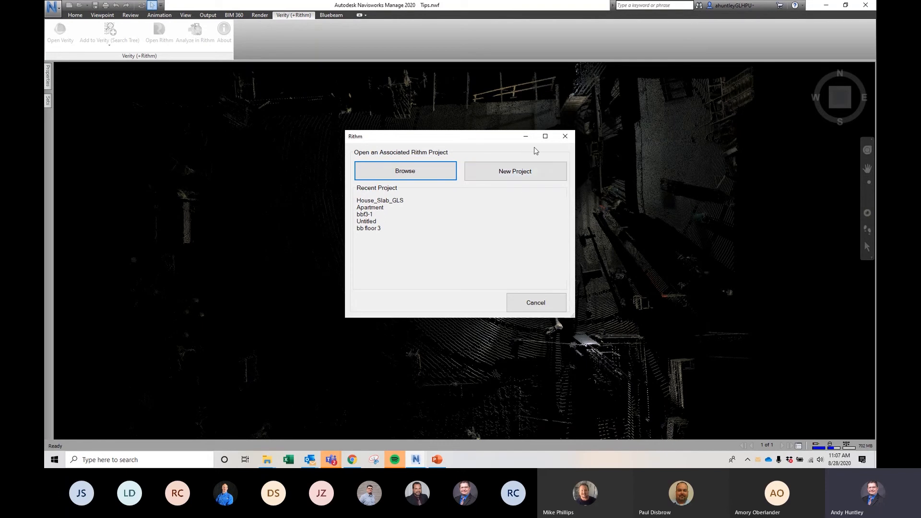
Create a new Rithm project named Tips in the desktop's Rithm Data folder and continue without a section box
click(513, 173)
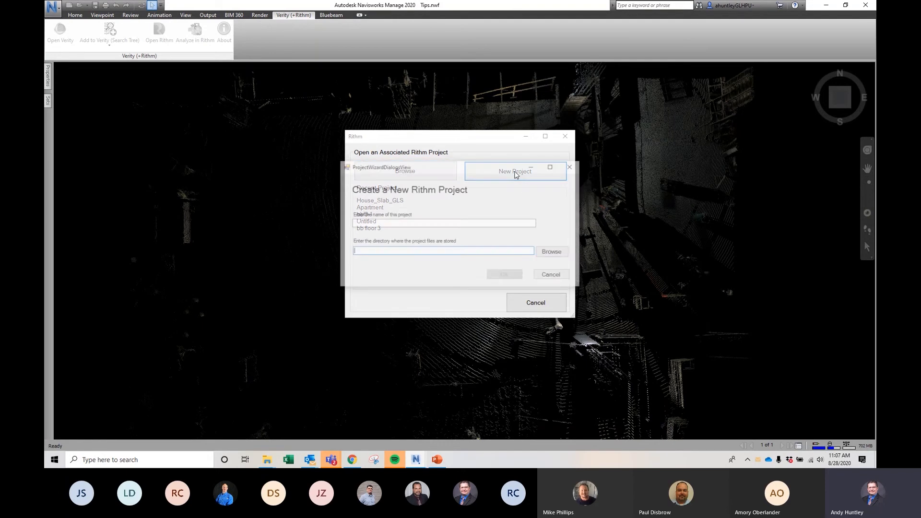
click(484, 223)
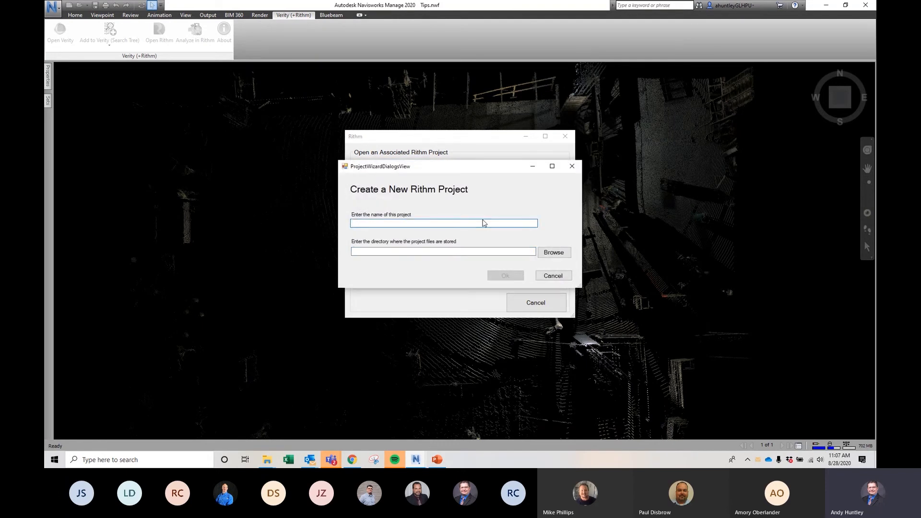
text(Tips)
click(552, 252)
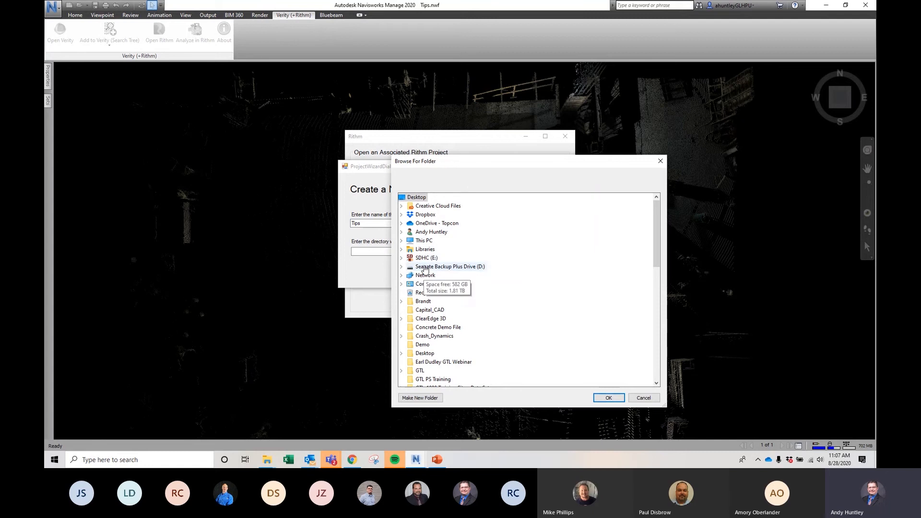
scroll(439, 288, down, 5)
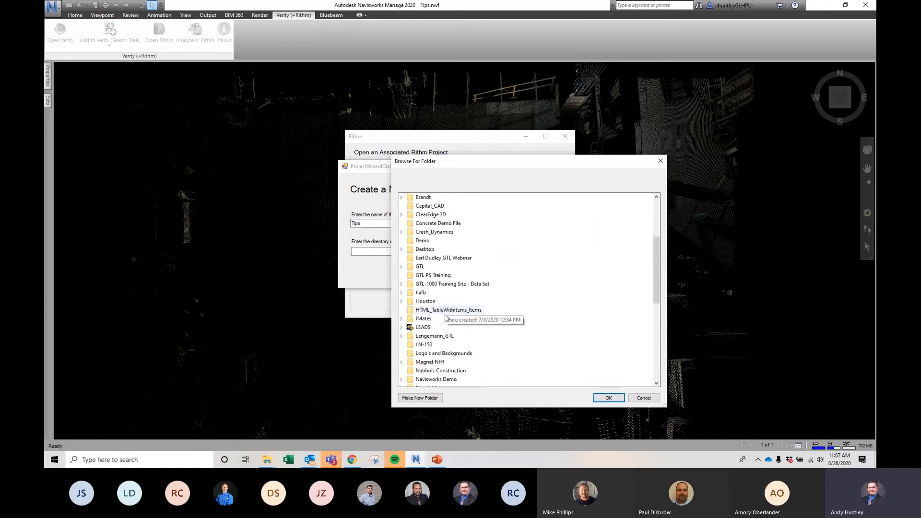
scroll(441, 341, down, 3)
scroll(439, 345, up, 1)
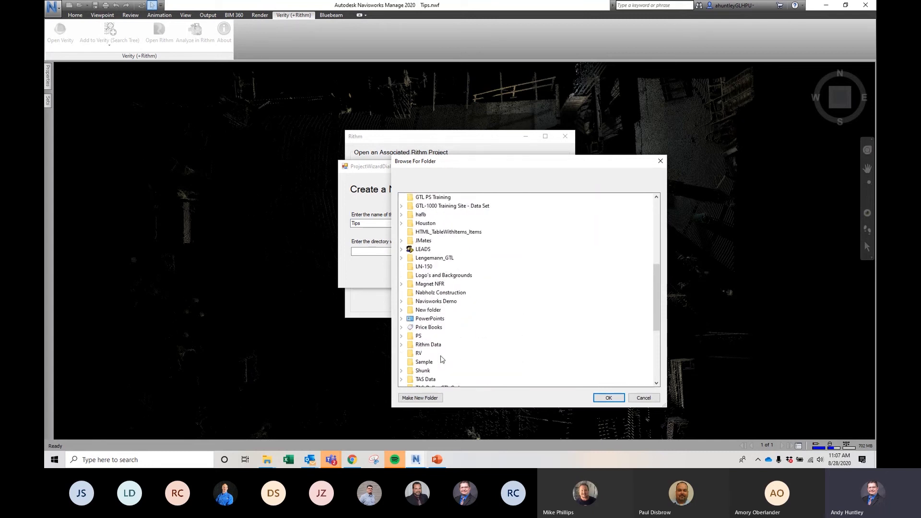
double_click(429, 345)
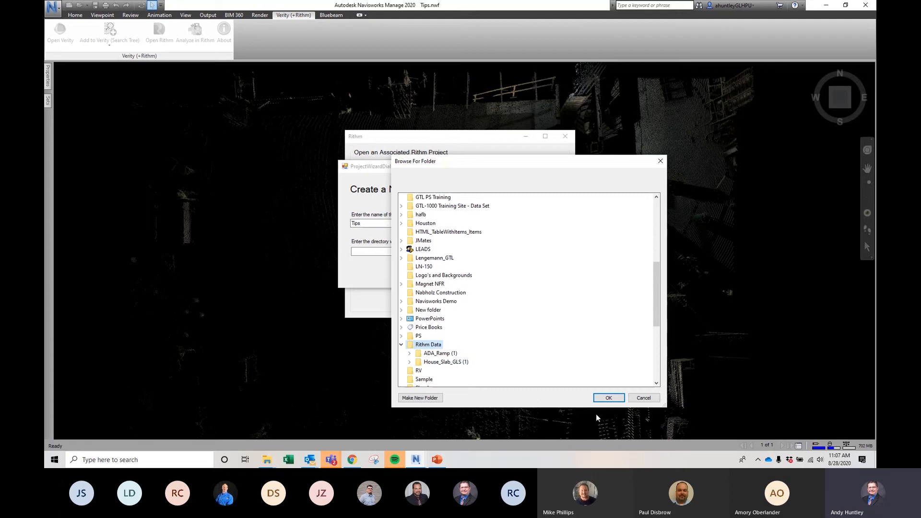
click(607, 398)
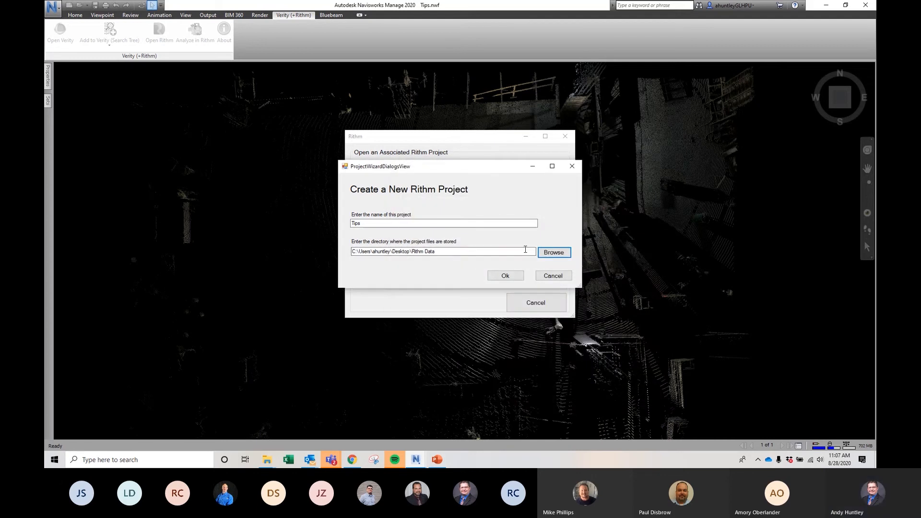
click(504, 276)
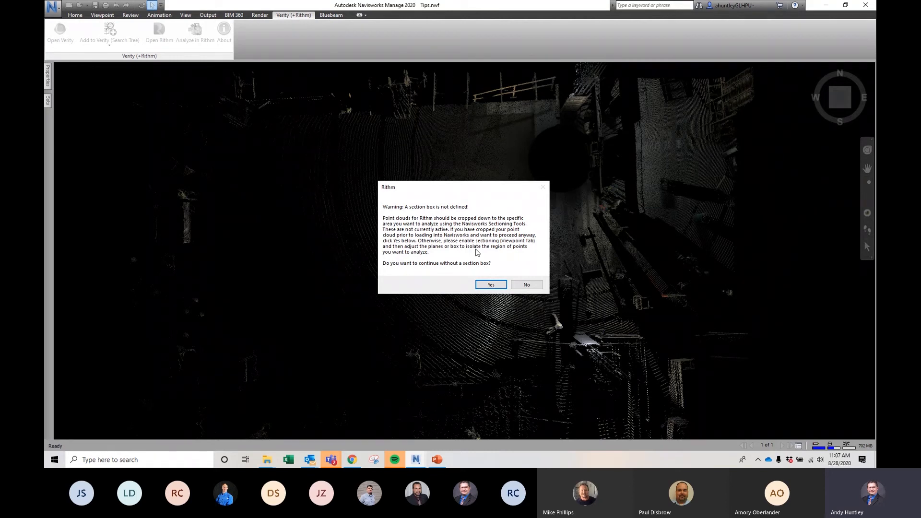
click(491, 285)
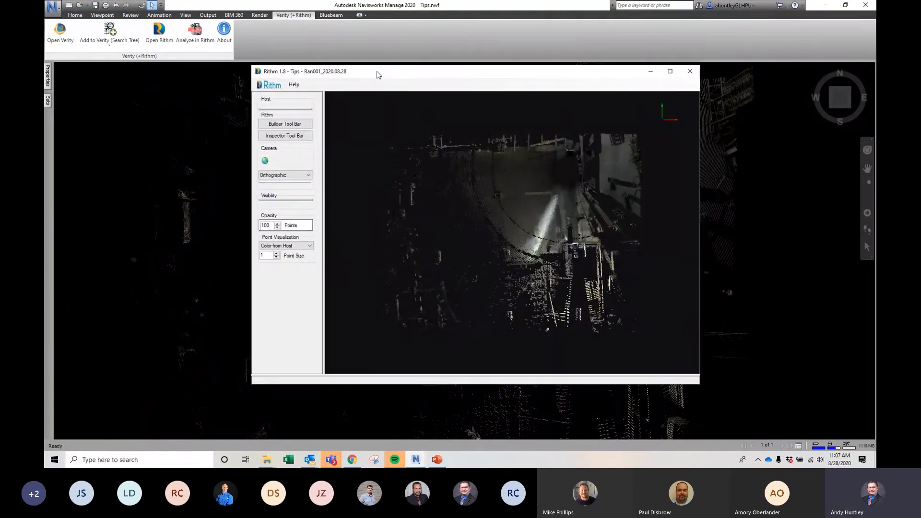
Place the Rithm window beside the Tips Navisworks project, and maximize Rithm after minimizing Navisworks
drag(377, 75, 876, 171)
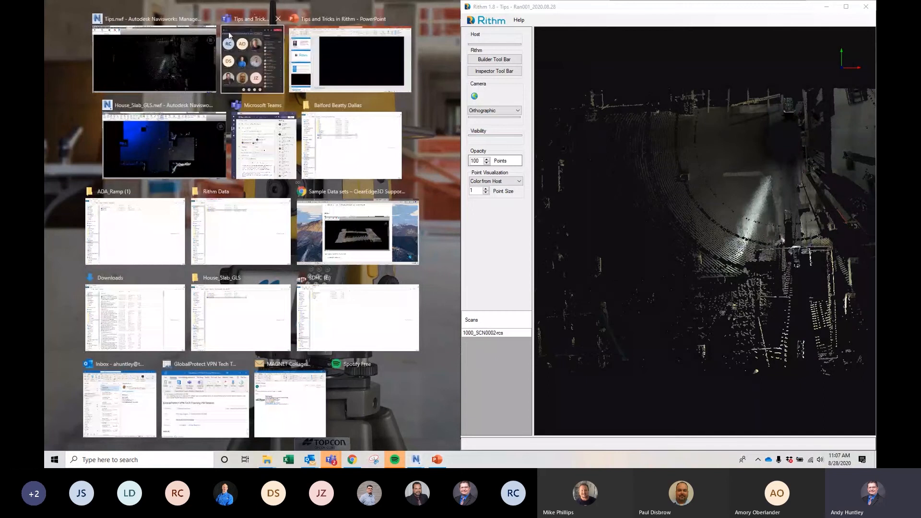
click(148, 62)
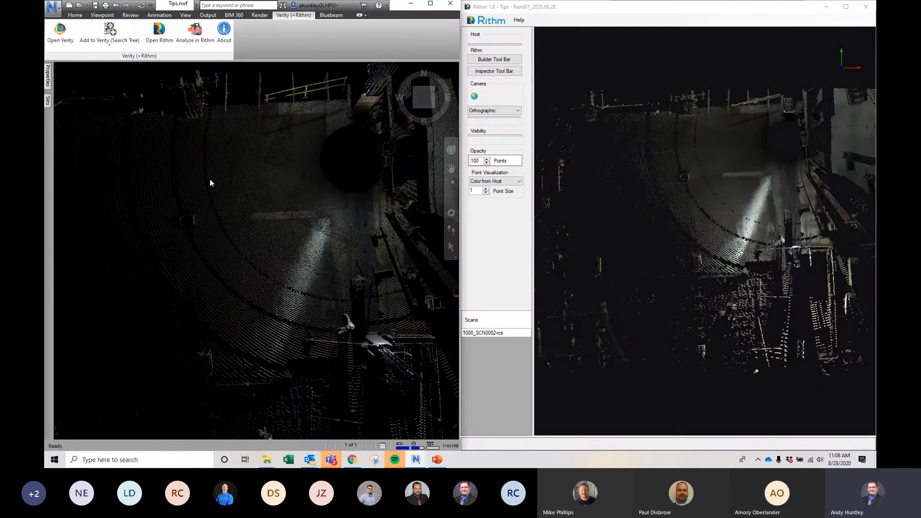
click(411, 4)
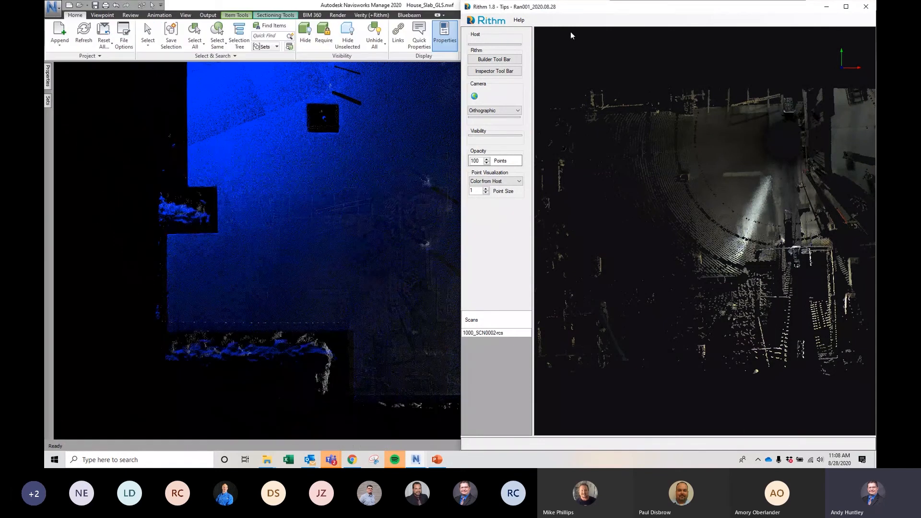
drag(607, 12, 429, 1)
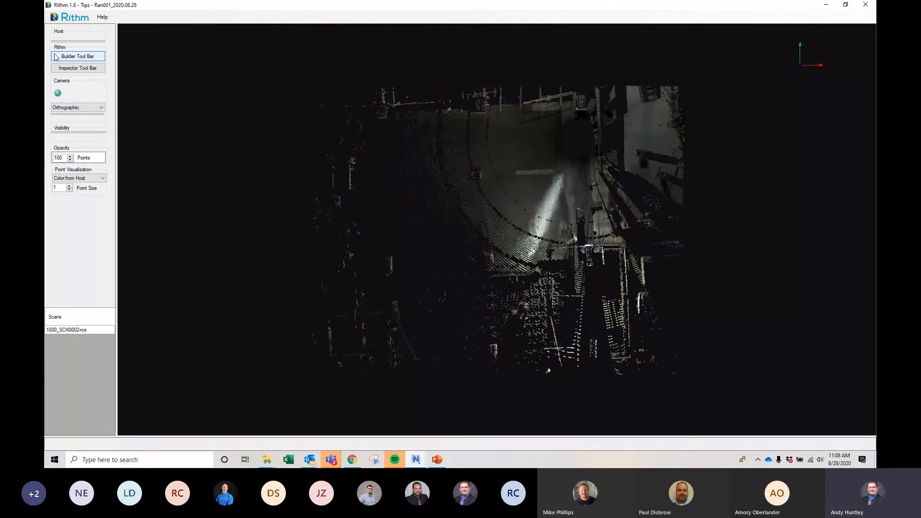
Display the Builder and Inspector toolbars side by side above the point cloud and show the Builder's analysis tools
click(73, 58)
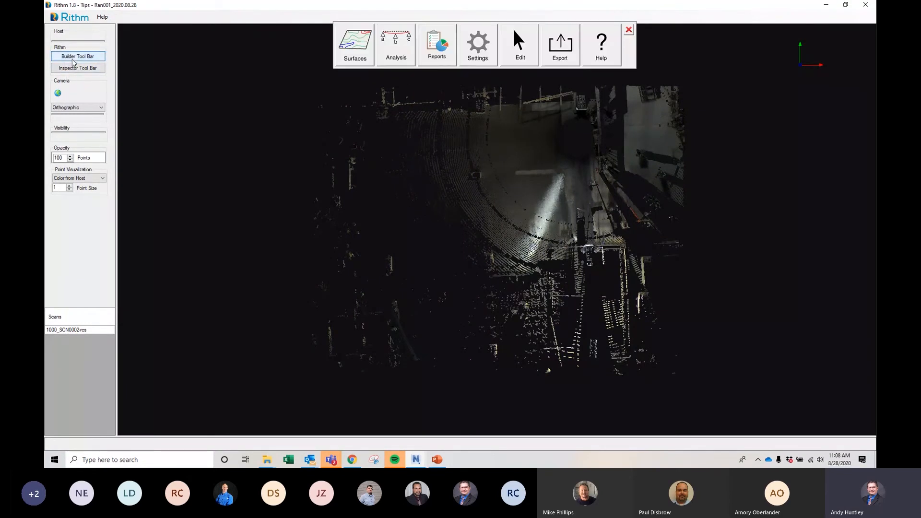
drag(632, 55, 432, 62)
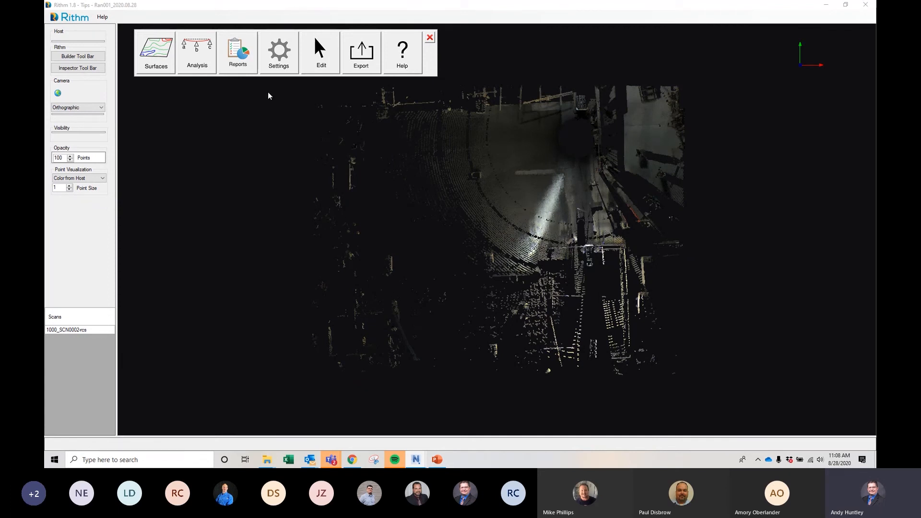
click(197, 52)
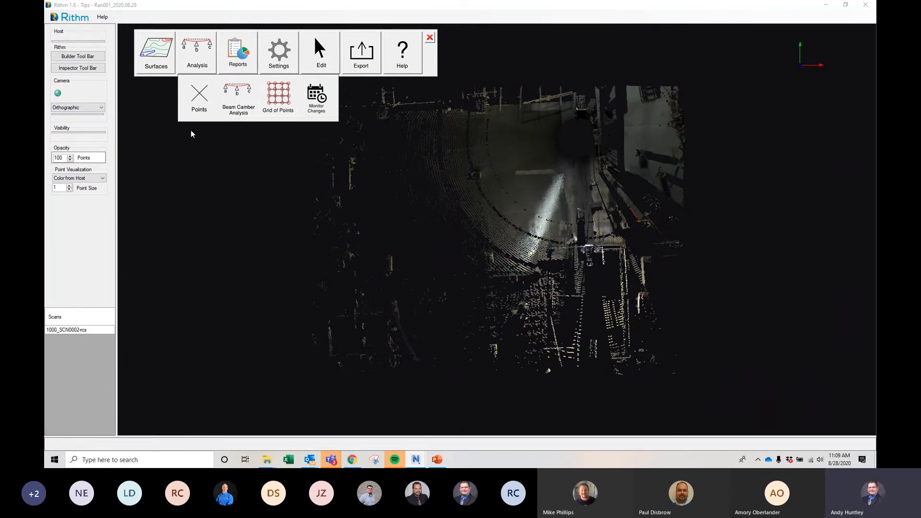
click(91, 69)
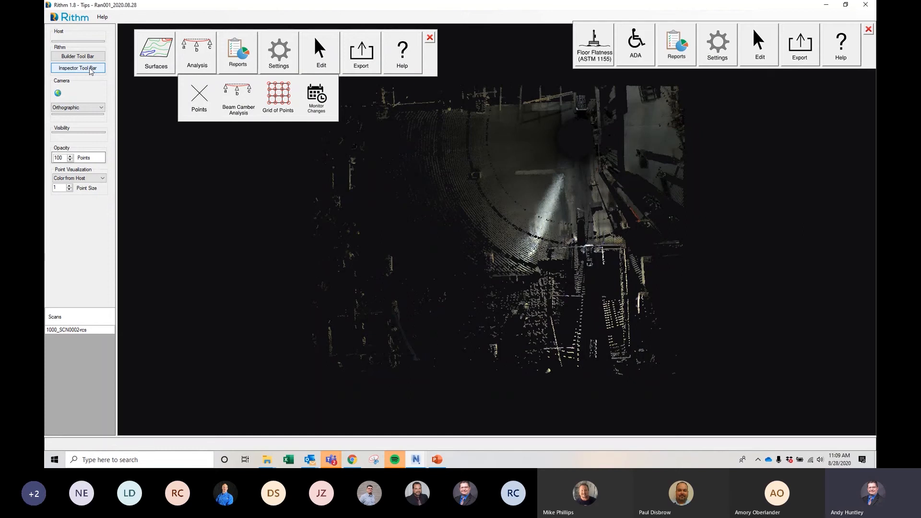
drag(876, 59, 818, 65)
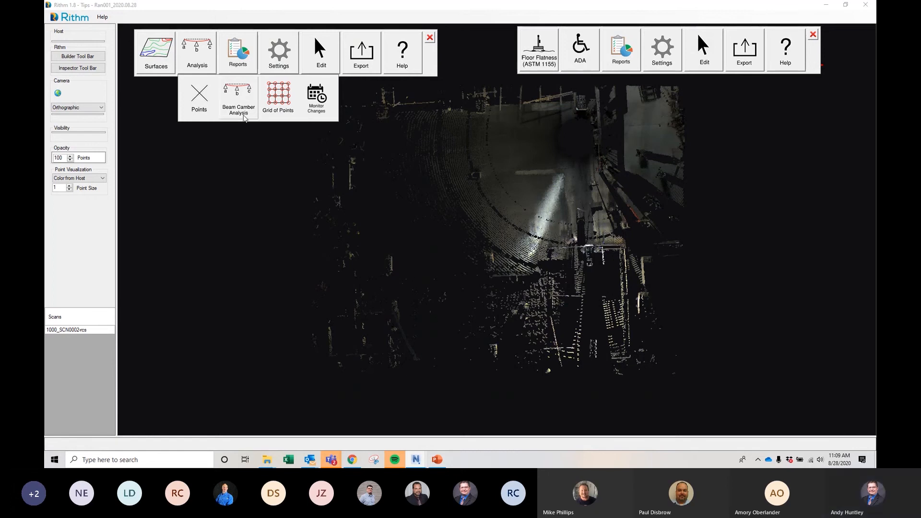
Start the Surface Wizard and outline the scanned floor with a five-point boundary along the floor's edges
click(156, 59)
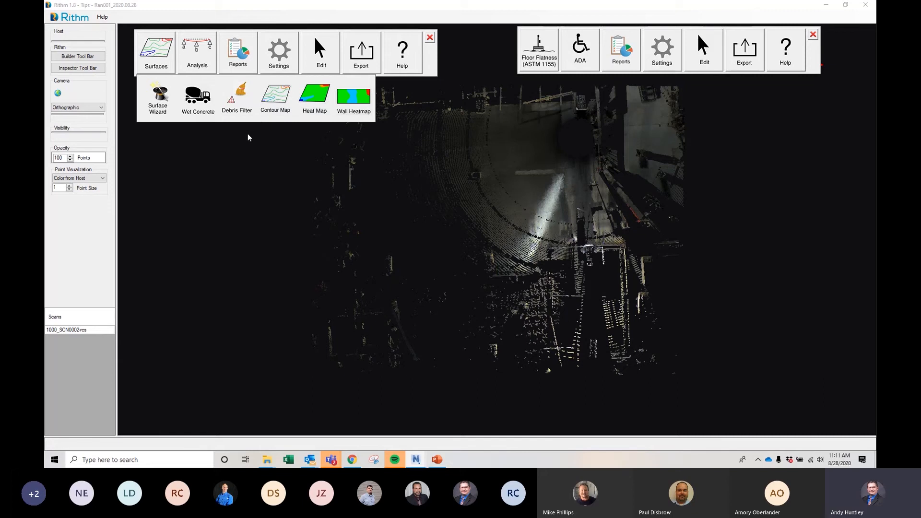
click(158, 99)
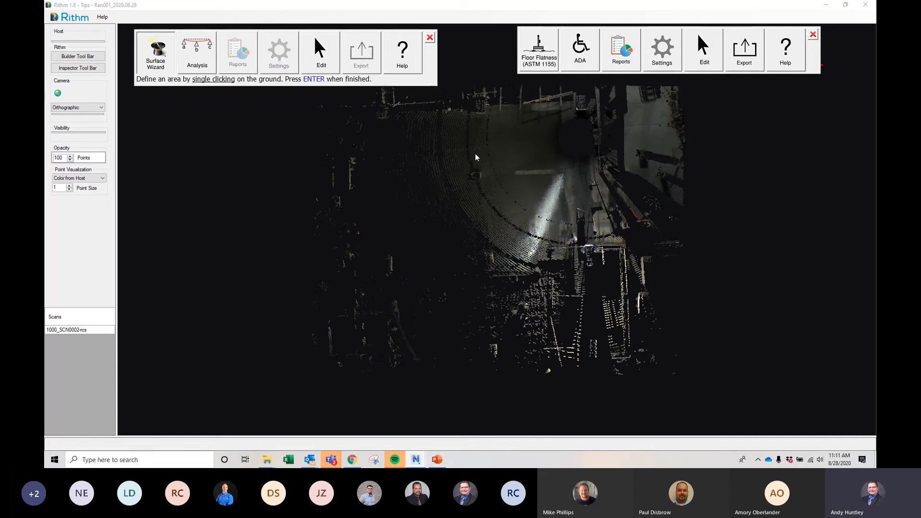
middle_drag(475, 153, 416, 176)
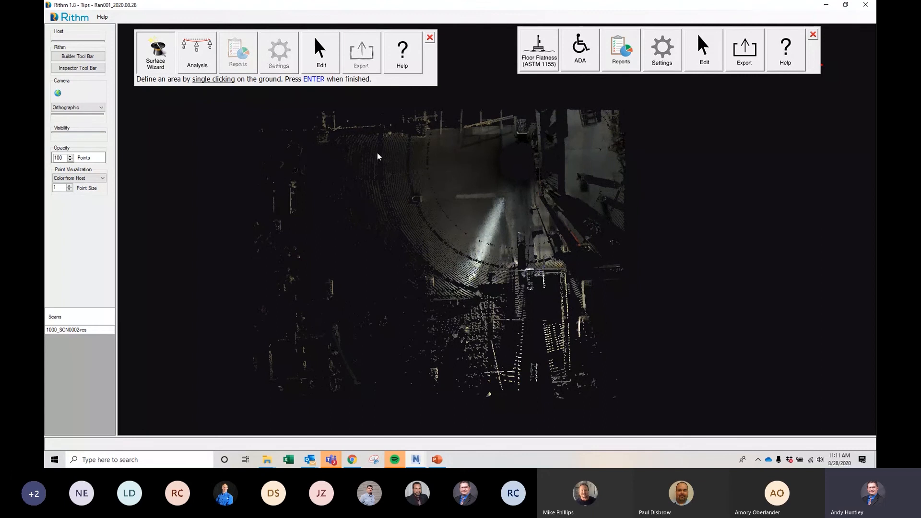
click(349, 140)
click(384, 243)
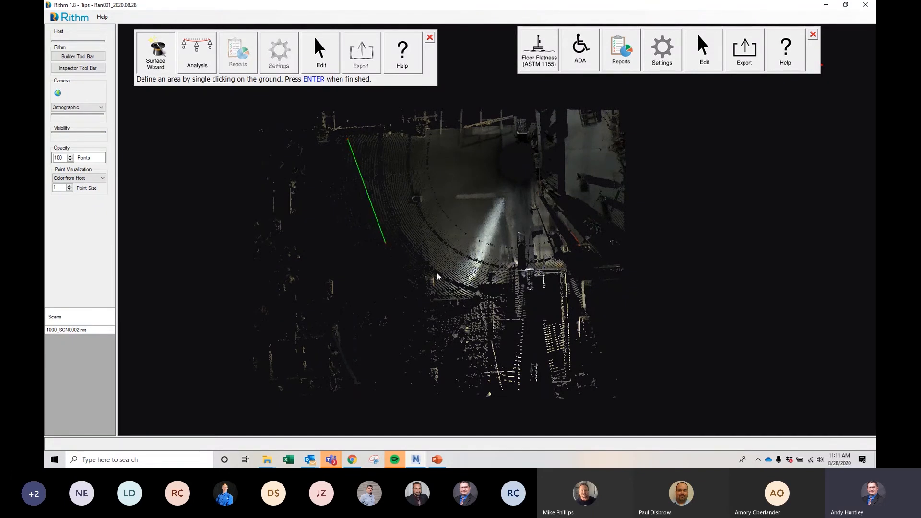
click(463, 277)
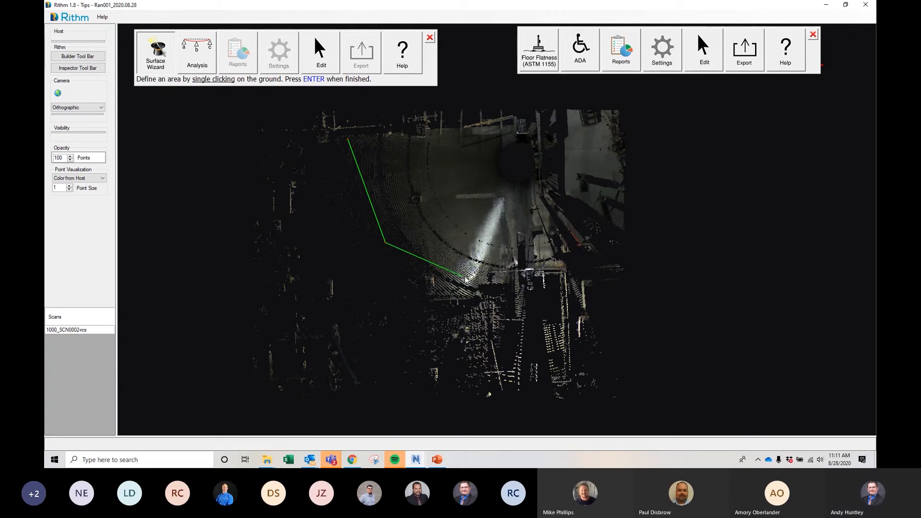
click(497, 264)
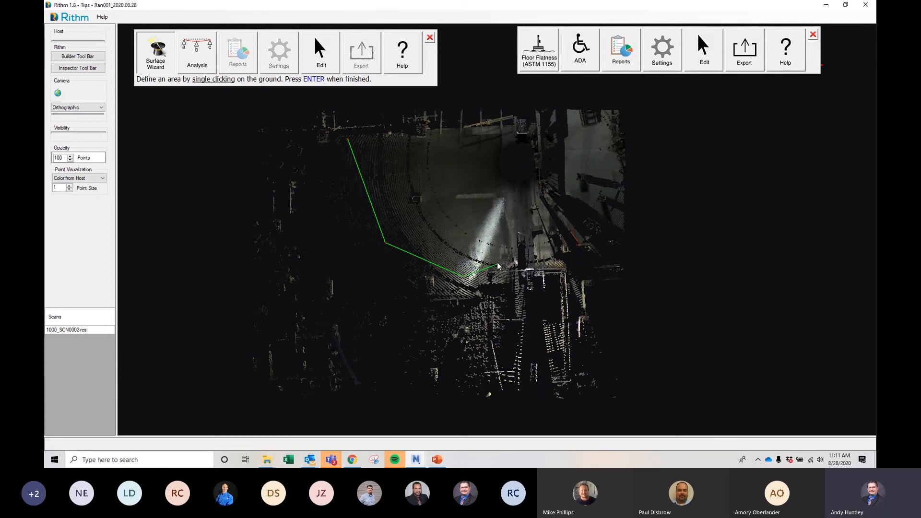
click(497, 138)
key(Return)
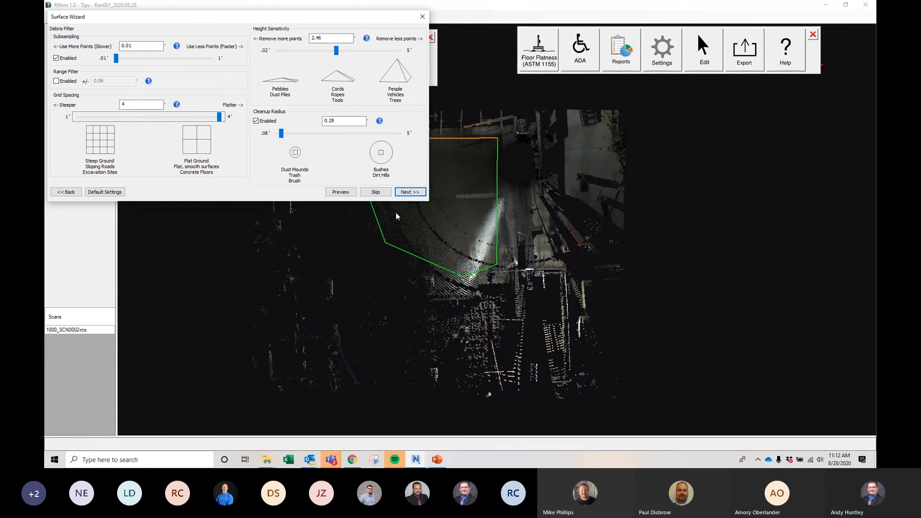
Accept the debris filter settings and choose a heat map for the outlined floor, moving its settings clear of the boundary
click(405, 192)
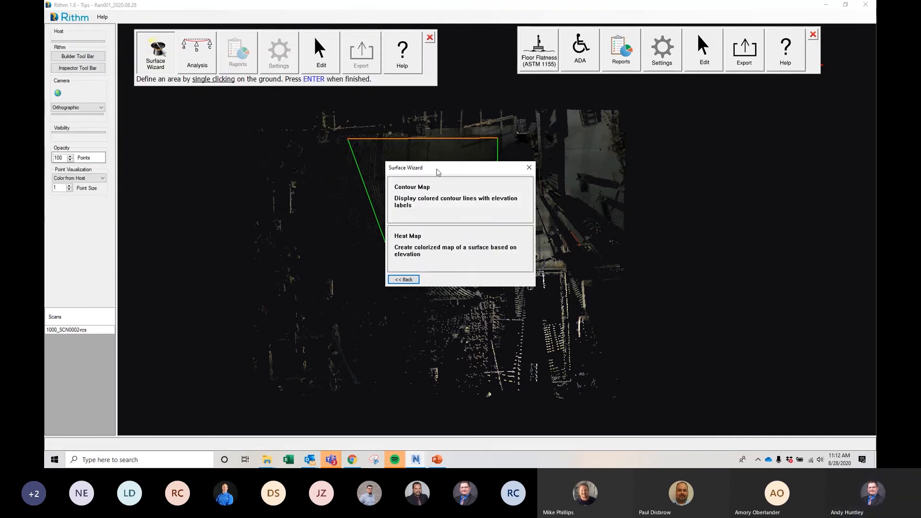
drag(437, 173, 612, 156)
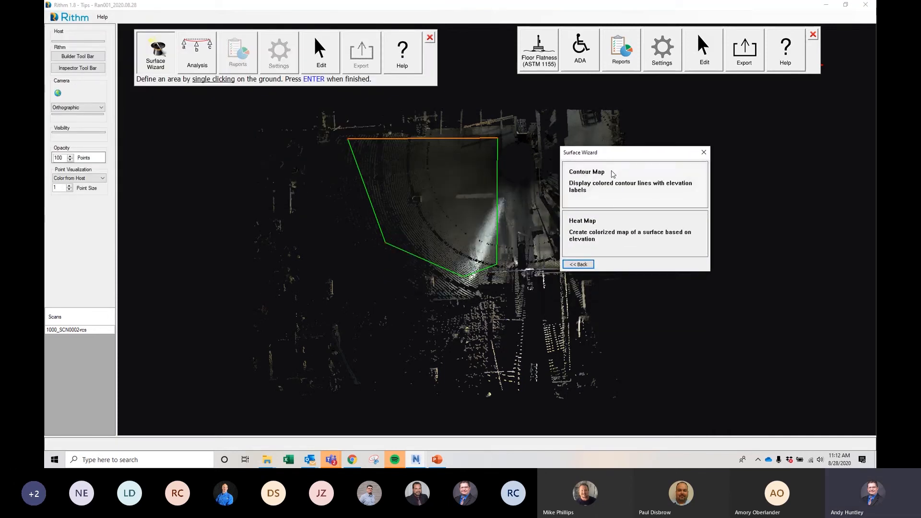
click(614, 241)
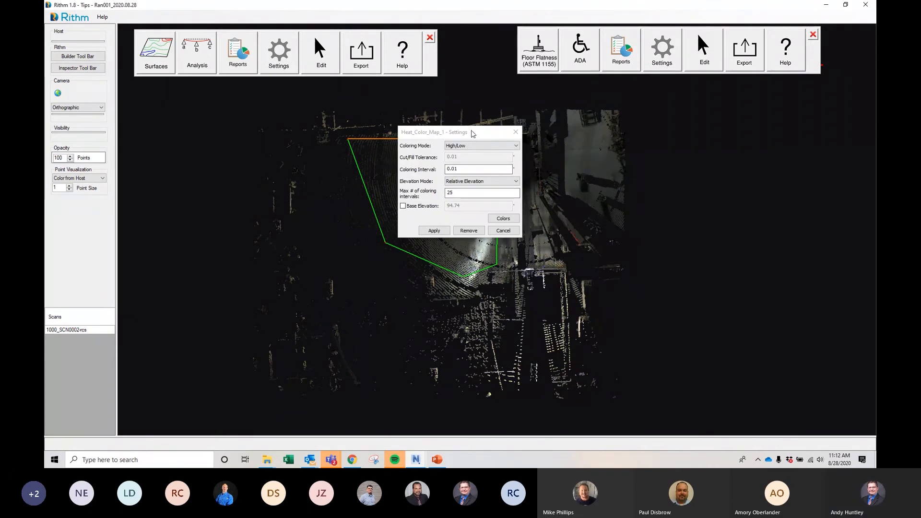
drag(473, 133, 633, 127)
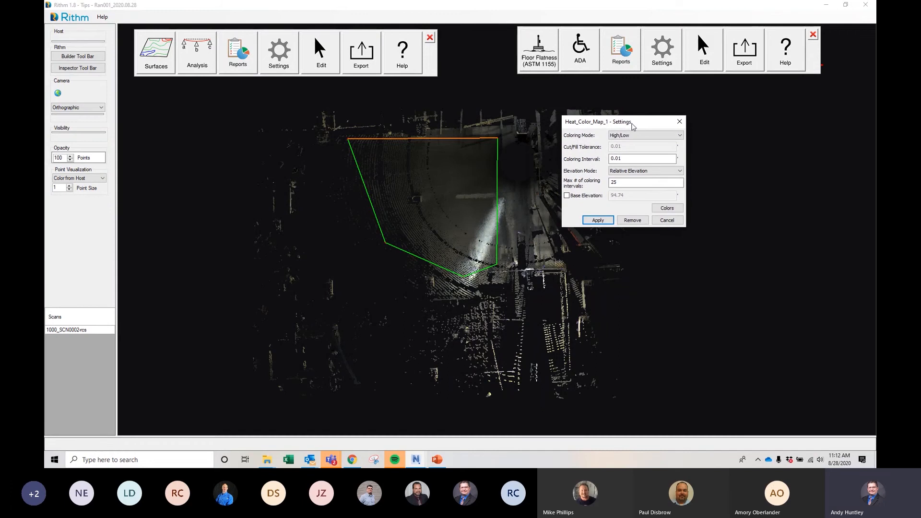
Try the Cut/Fill coloring mode for the heat map, and return to High/Low
click(632, 136)
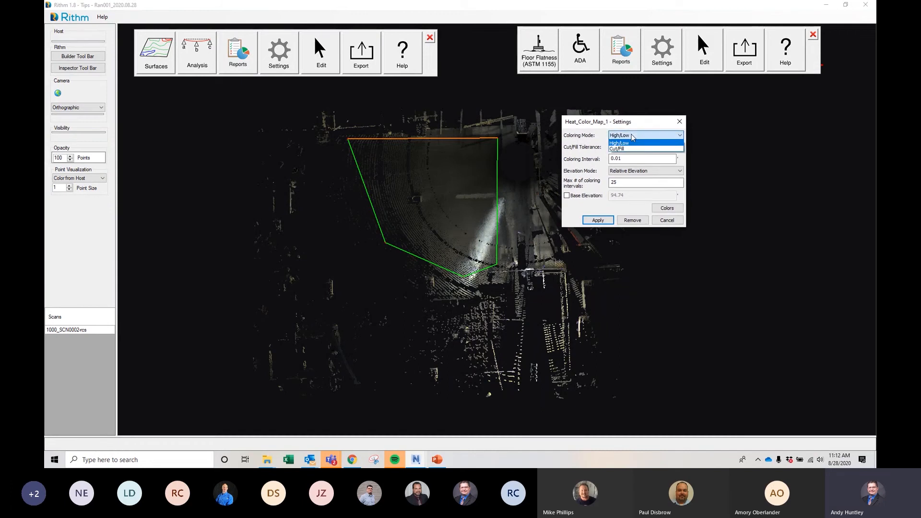
click(623, 149)
click(630, 147)
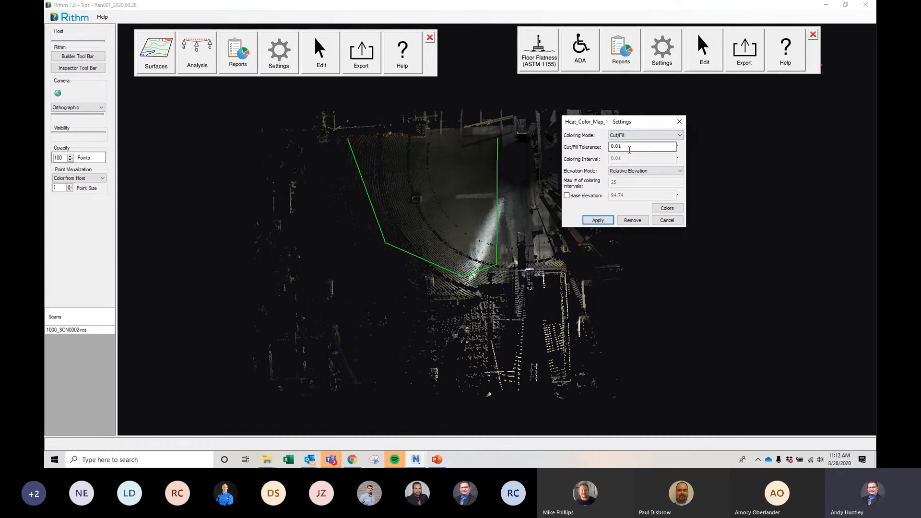
click(631, 135)
click(629, 143)
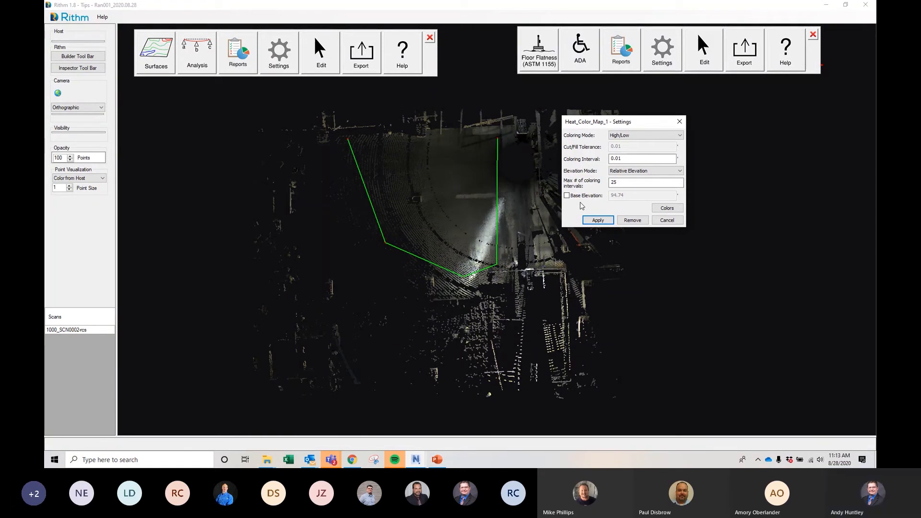
Apply the High/Low heat map with a 0.01' coloring interval, move its legend beside the point cloud, and confirm the surface
click(600, 220)
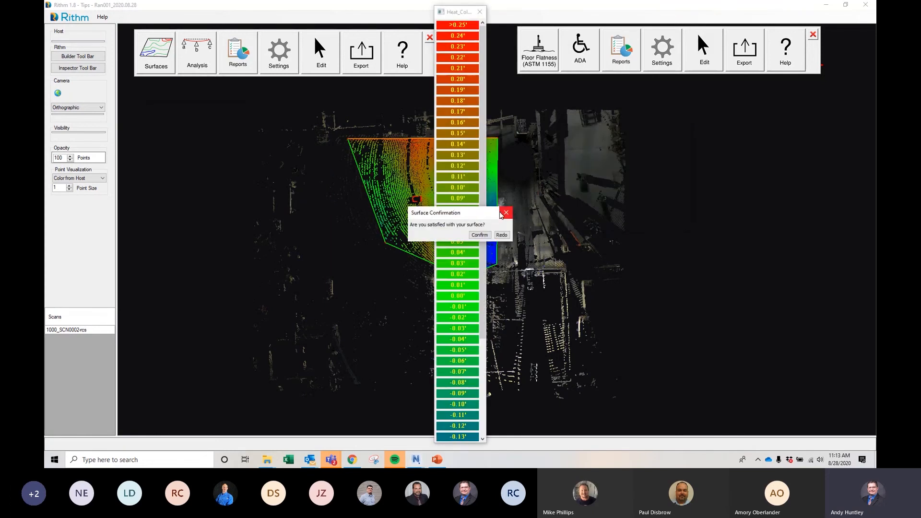
drag(562, 233, 678, 192)
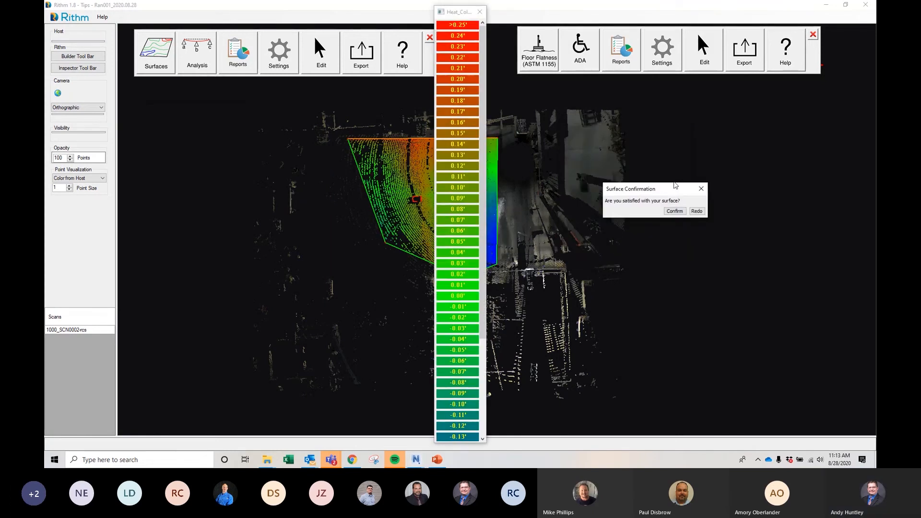
drag(457, 13, 796, 91)
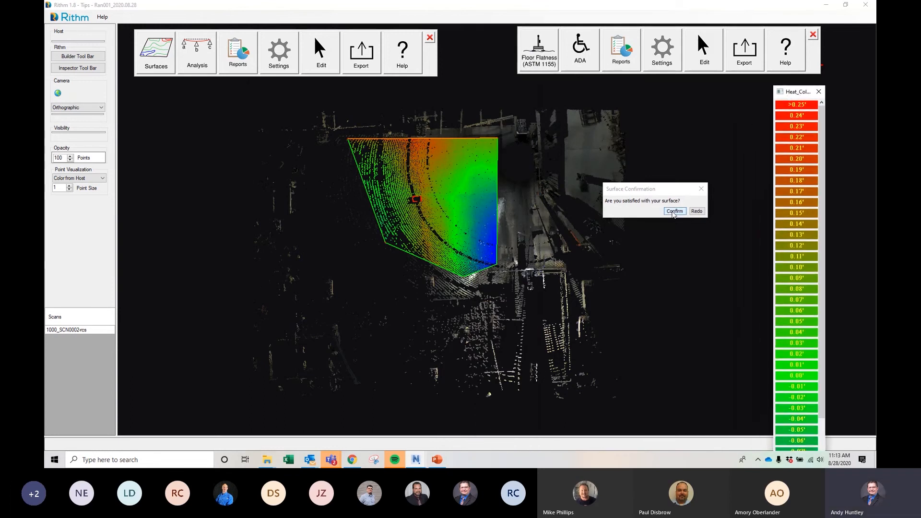
click(673, 211)
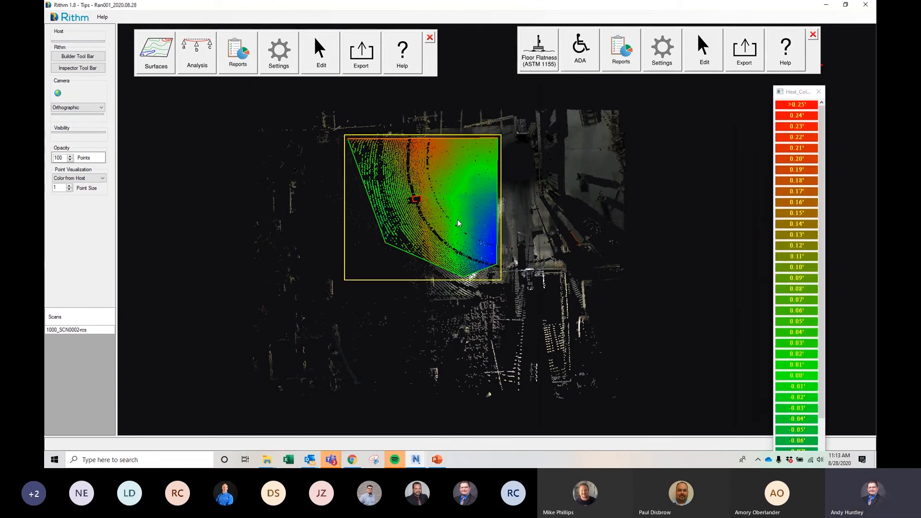
Change the base color of the Heat_Color_Map_1 layer to white, apply it, and confirm the surface
scroll(459, 223, up, 4)
middle_drag(422, 220, 431, 274)
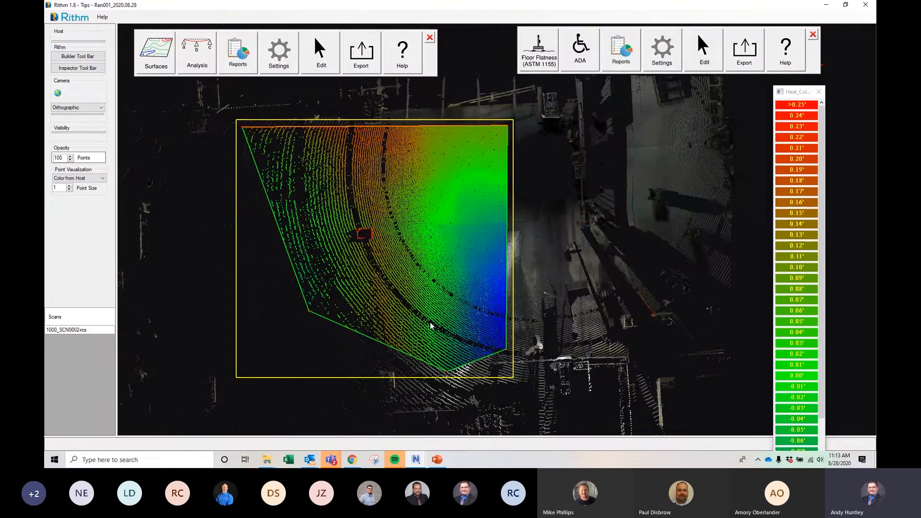
click(318, 55)
click(349, 83)
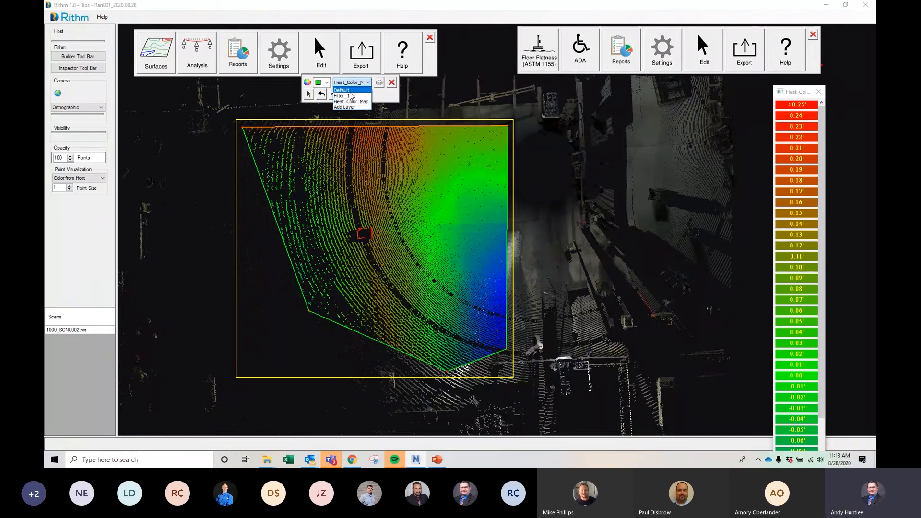
click(349, 107)
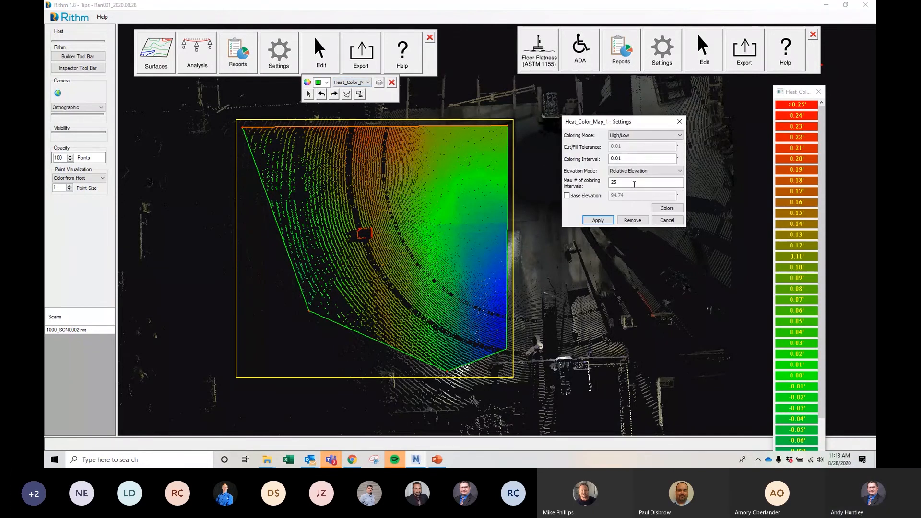
click(665, 210)
click(636, 173)
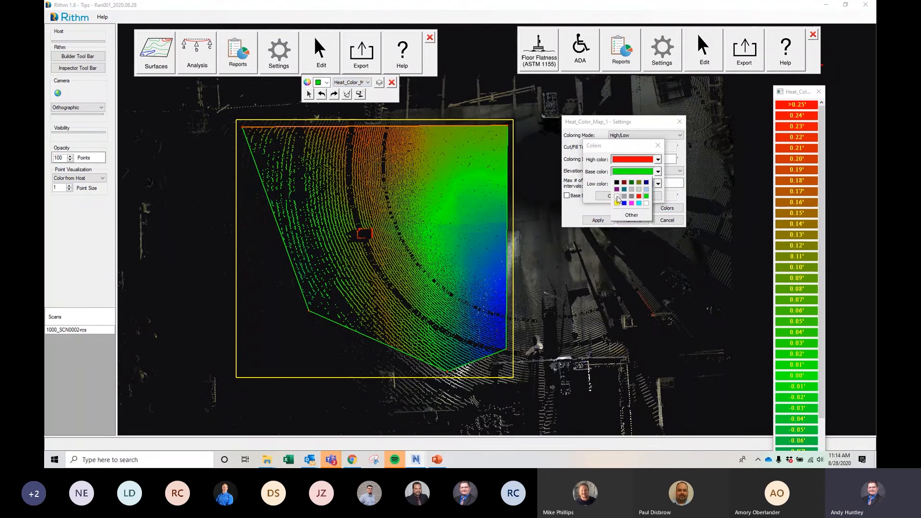
click(646, 204)
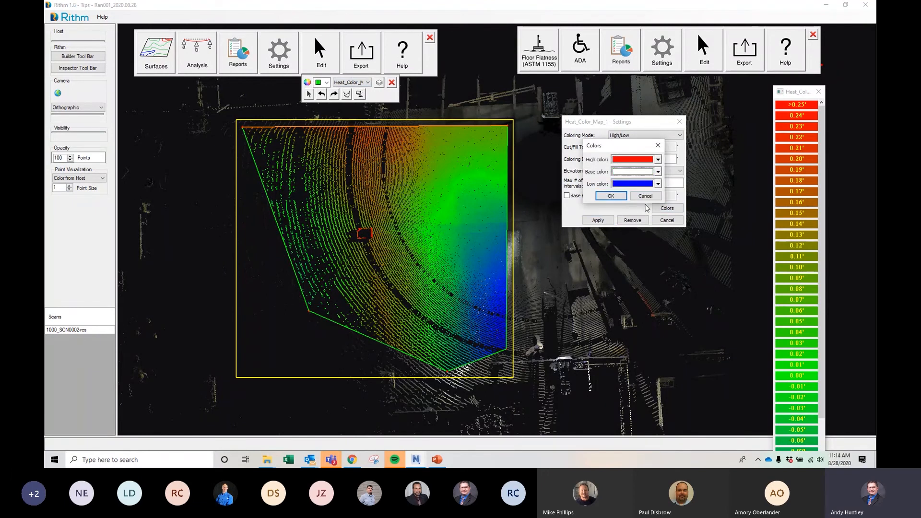
click(616, 198)
click(595, 221)
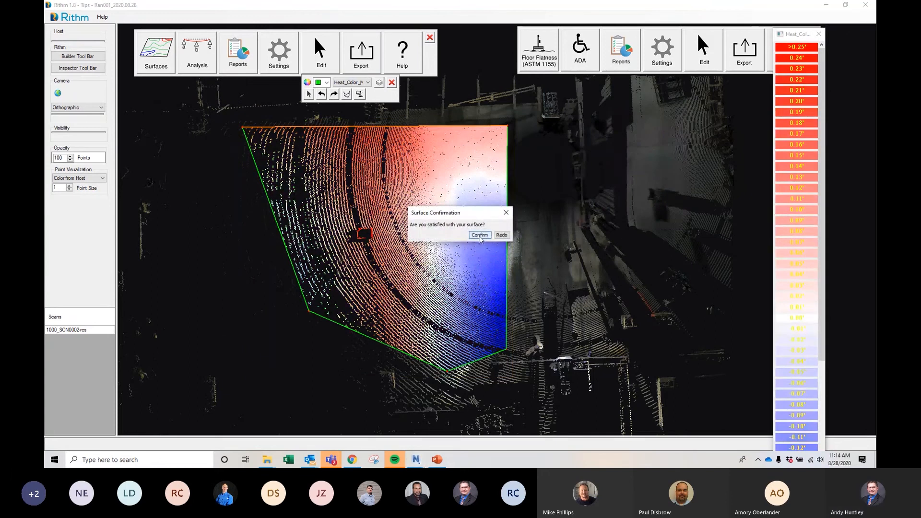
click(480, 235)
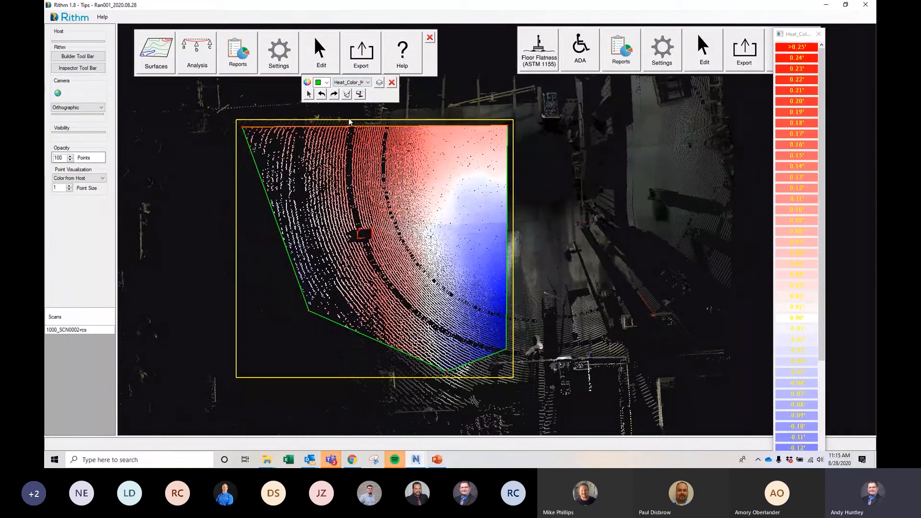
Add a High/Low contour map with a 0.01' interval to Filter_1, confirm the surface, and close the debris filter settings
click(368, 83)
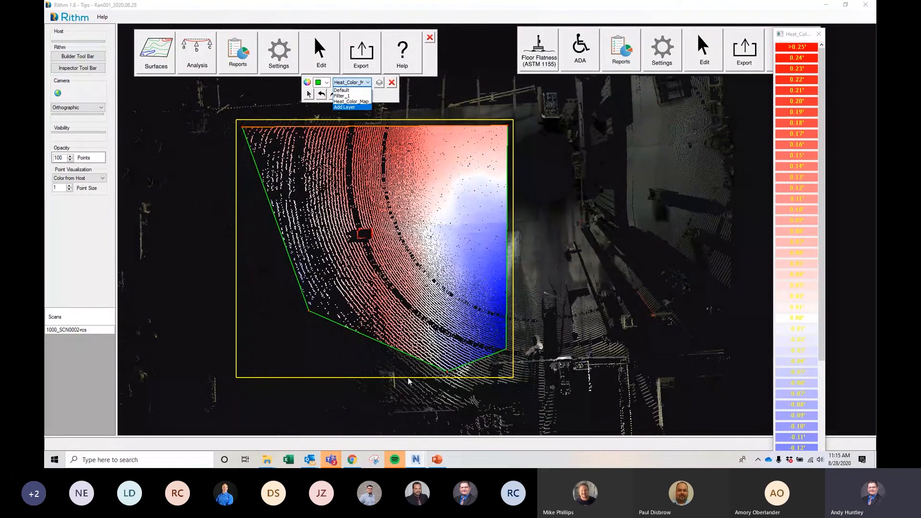
click(364, 97)
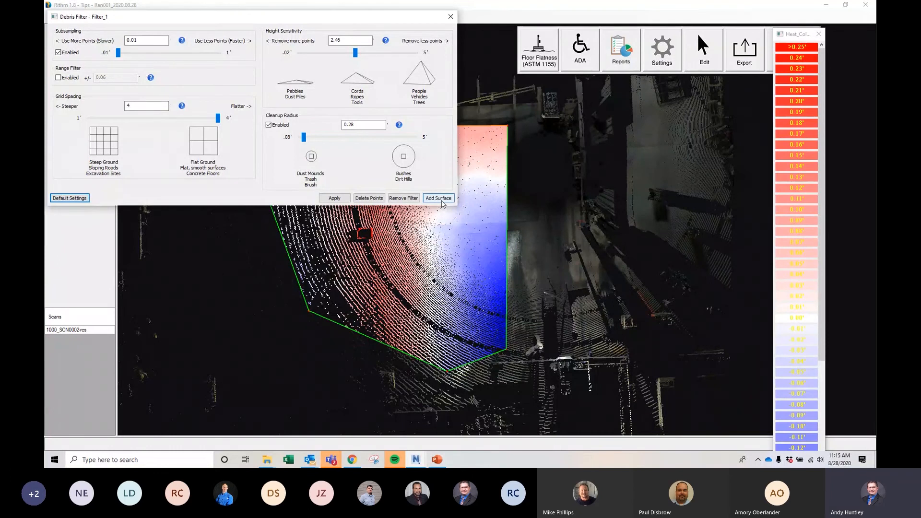
click(442, 201)
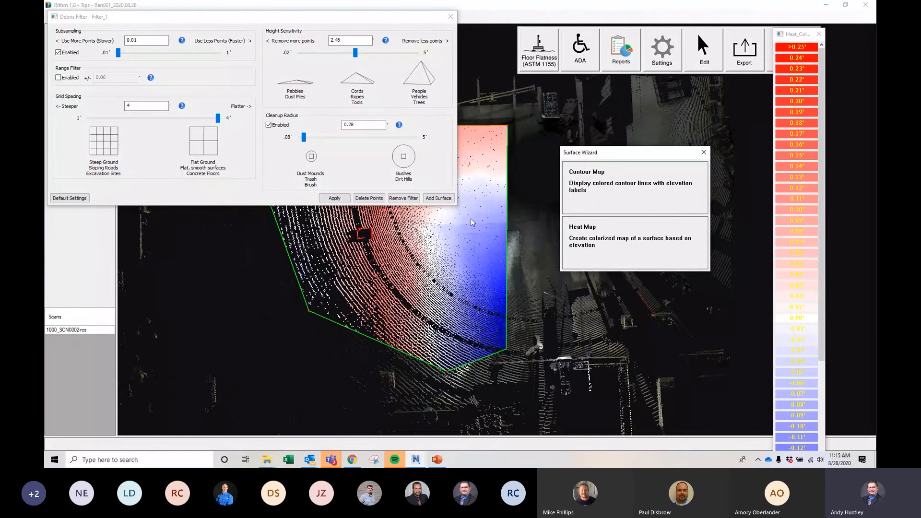
click(599, 194)
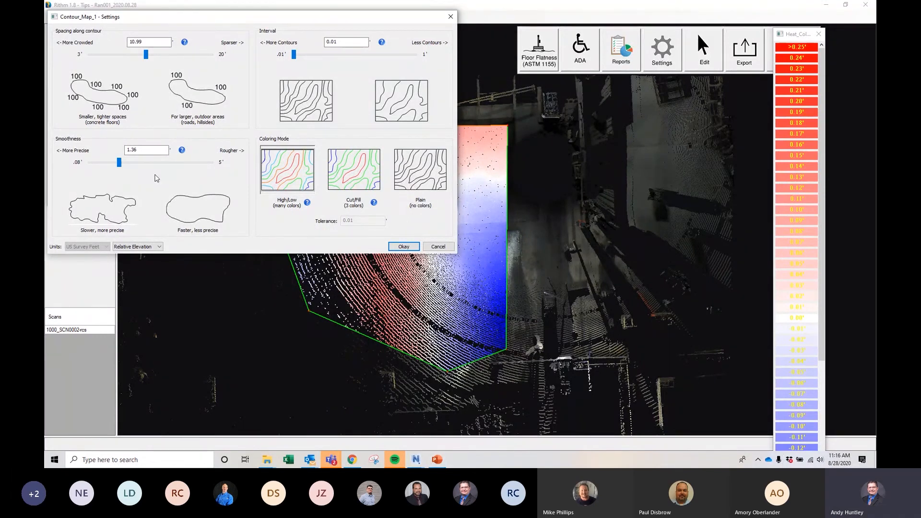
drag(148, 161, 145, 165)
click(406, 248)
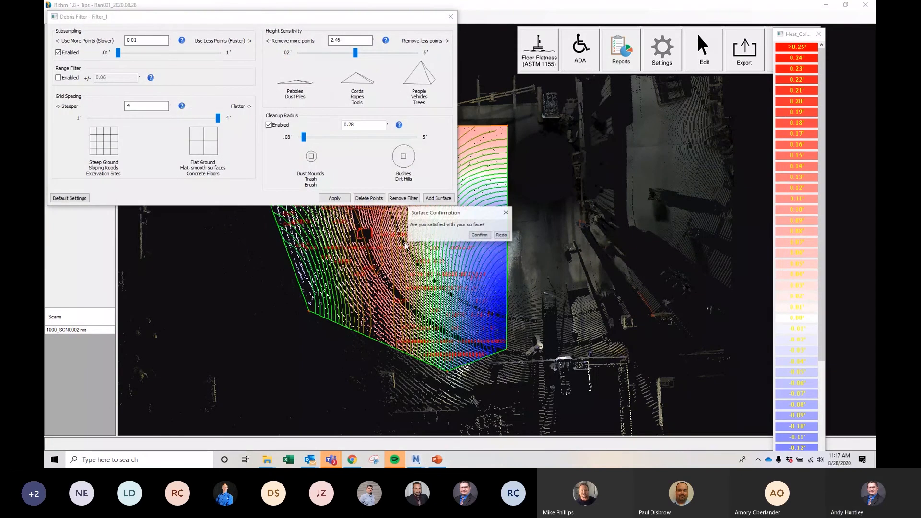
click(480, 235)
drag(390, 22, 539, 88)
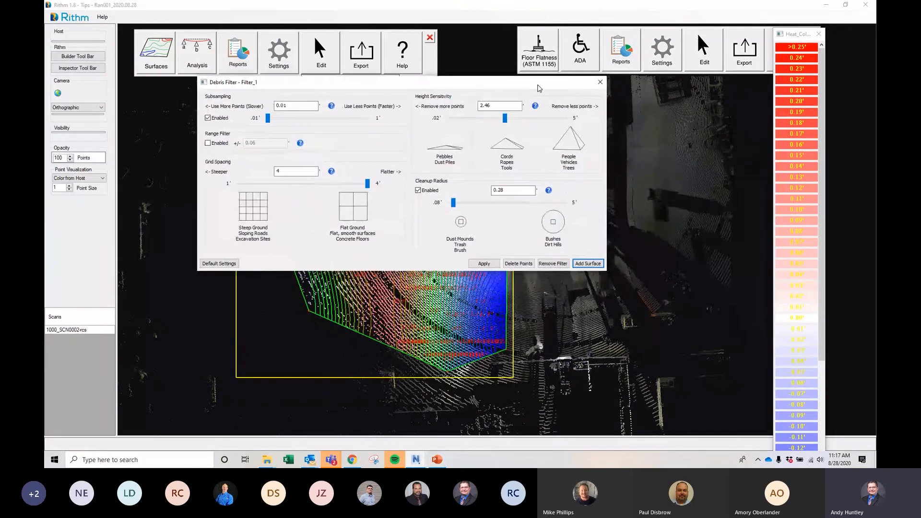
click(600, 81)
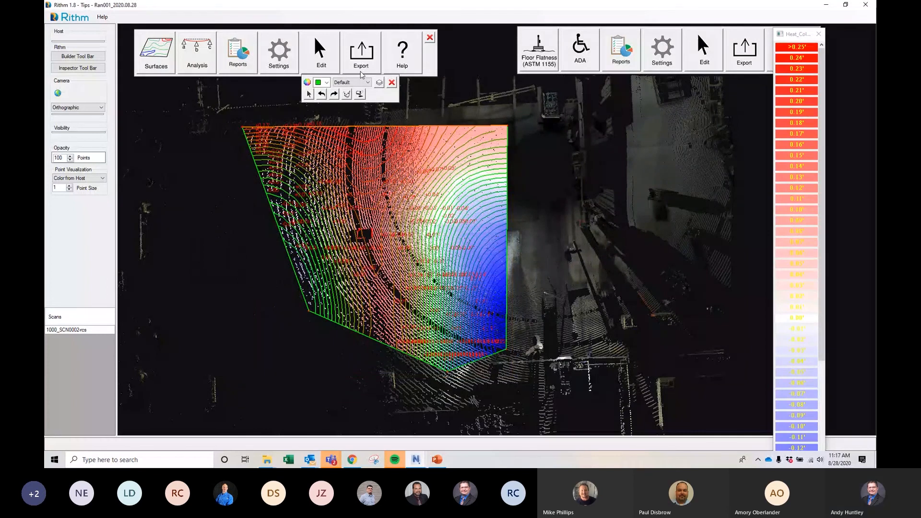
Hide the Heat_Color_Map_1 layer so that only the contour map shows on the floor
click(379, 82)
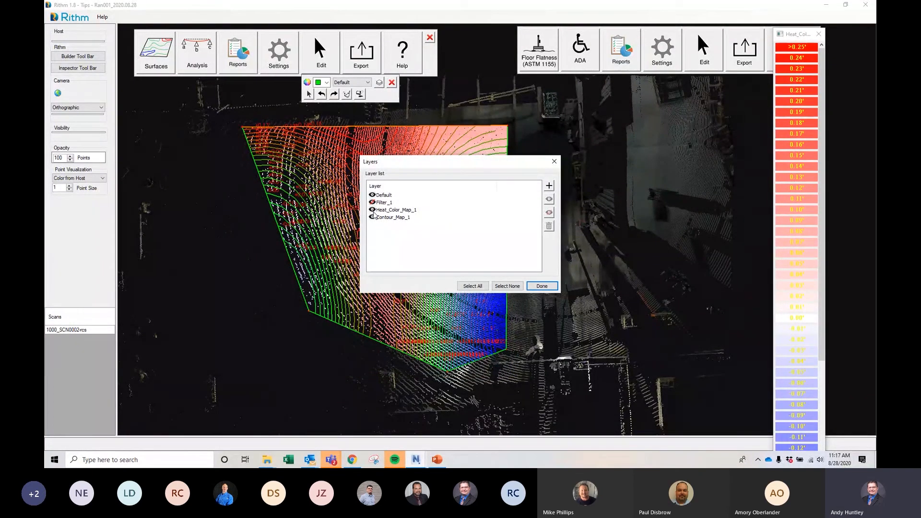
click(379, 211)
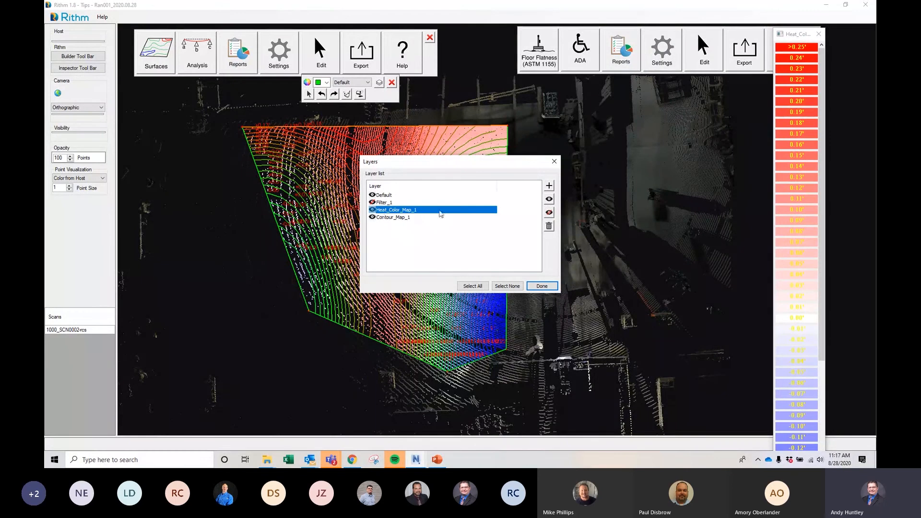
click(549, 214)
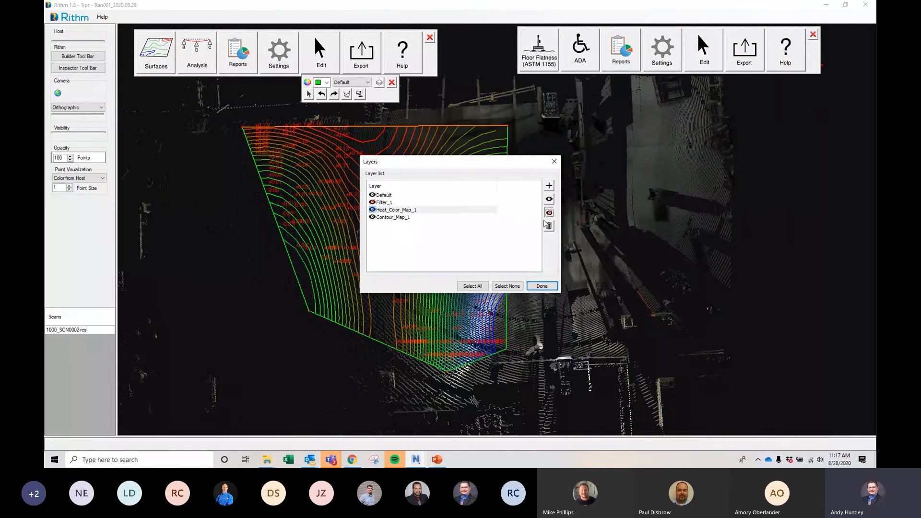
Close the layer list, start a DXF export, and create and open a CAD folder inside Rithm Data as its destination
click(543, 287)
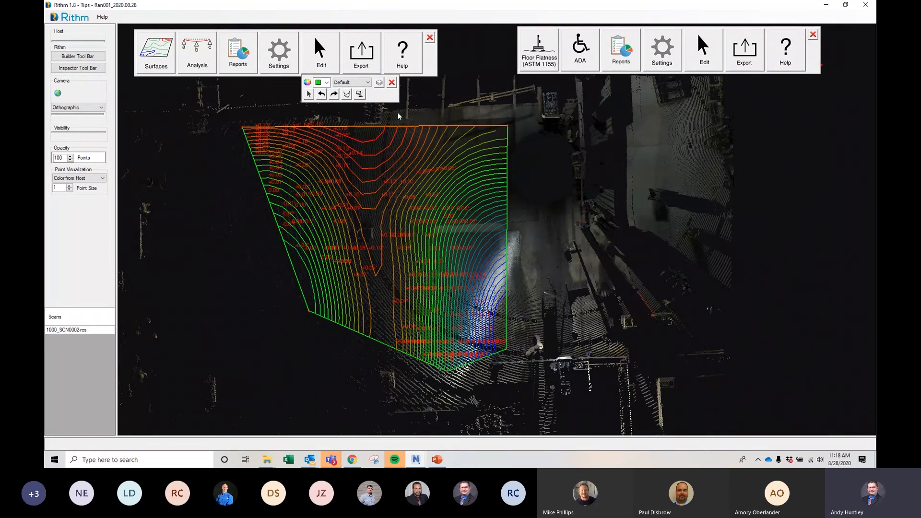
click(360, 62)
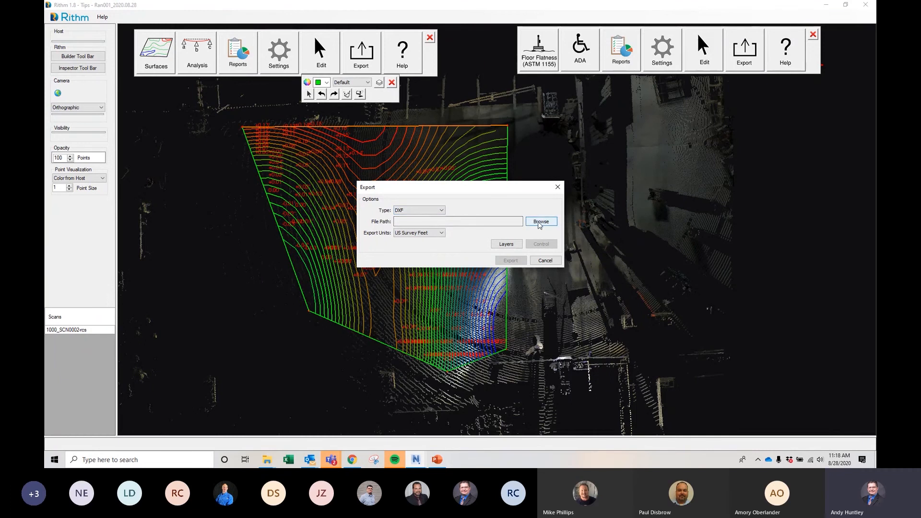
click(540, 222)
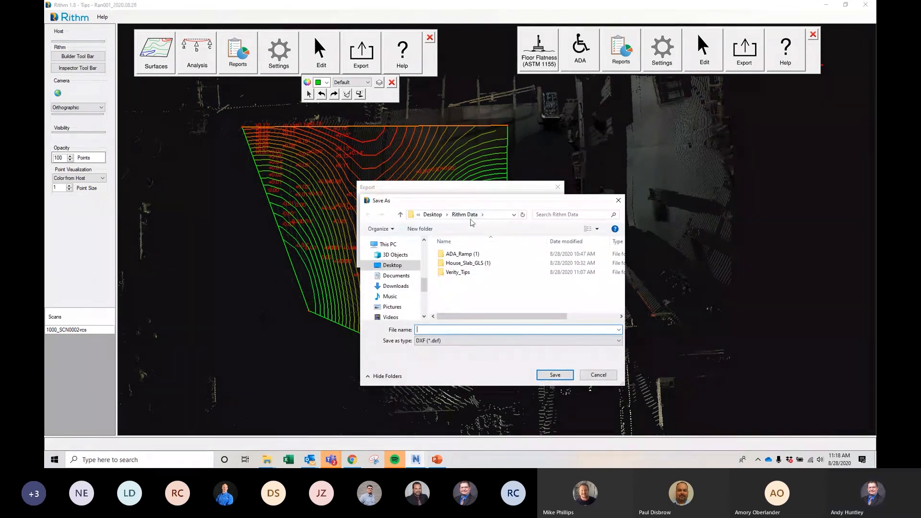
right_click(454, 297)
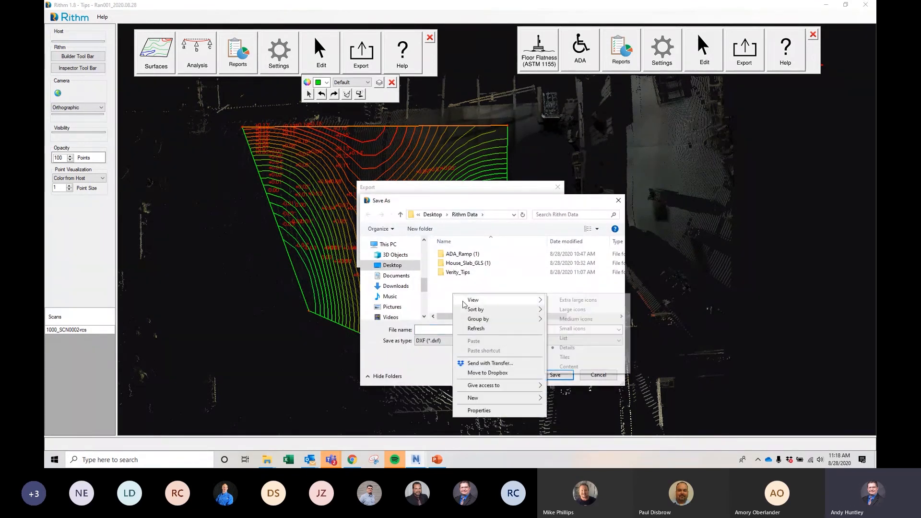
mouse_move(503, 401)
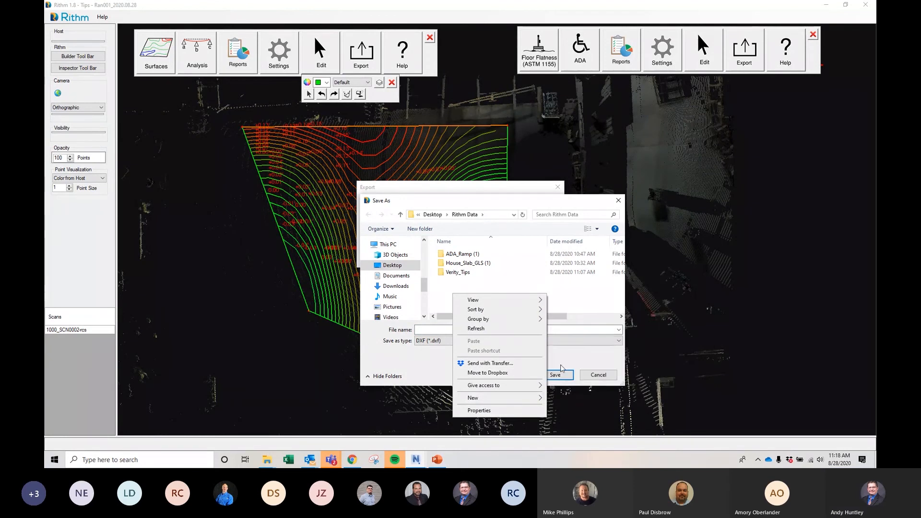
click(564, 289)
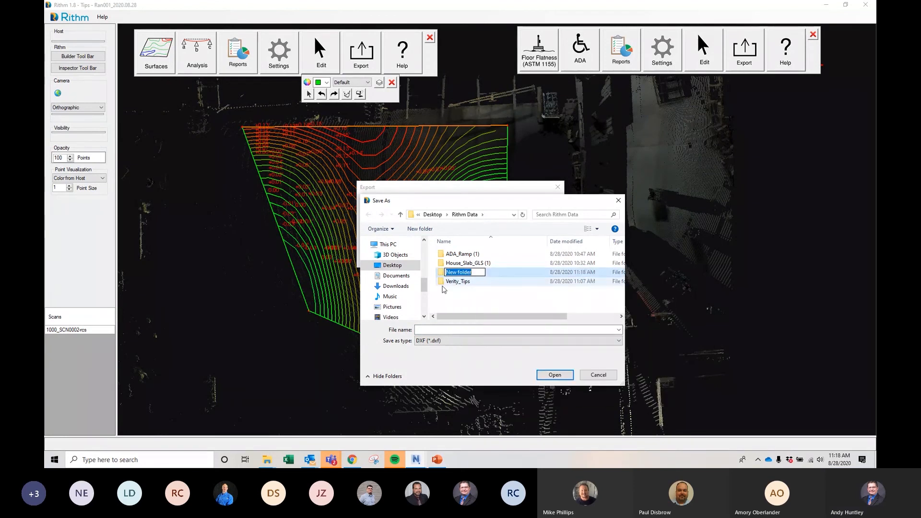
text(CAD)
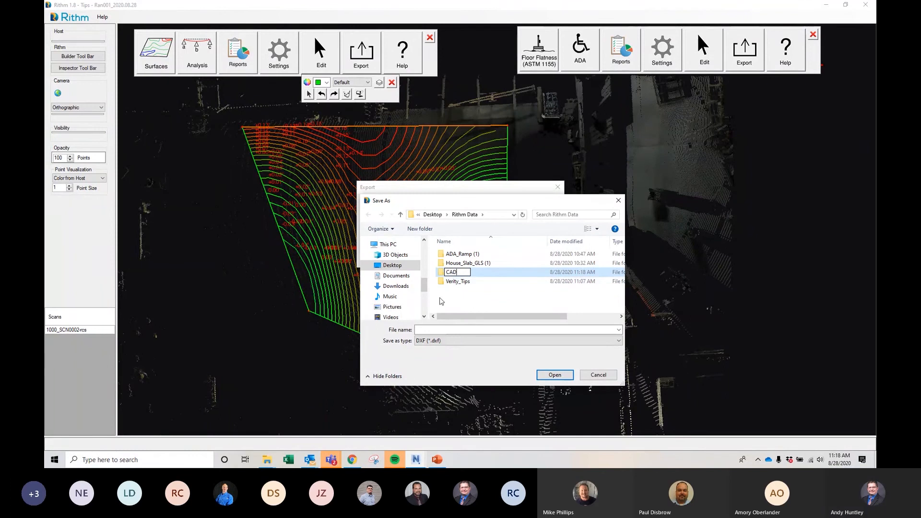
click(438, 297)
double_click(447, 274)
Name the export file Contour, export it as a DXF in US Survey Feet, and dismiss the confirmation
click(440, 330)
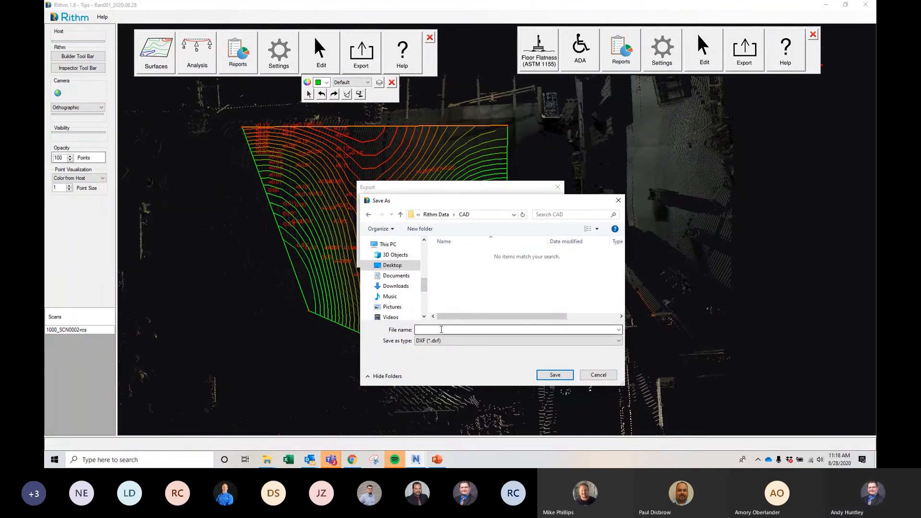
text(Co)
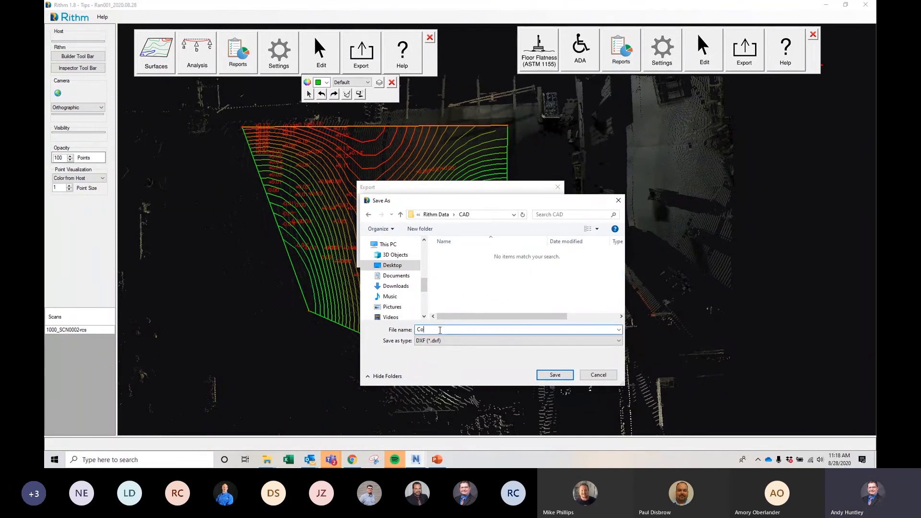
text(ntour)
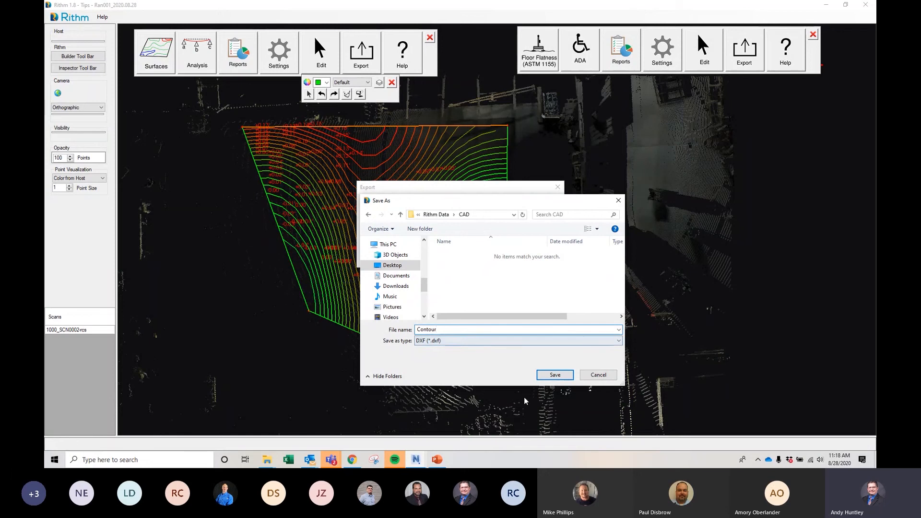
click(555, 375)
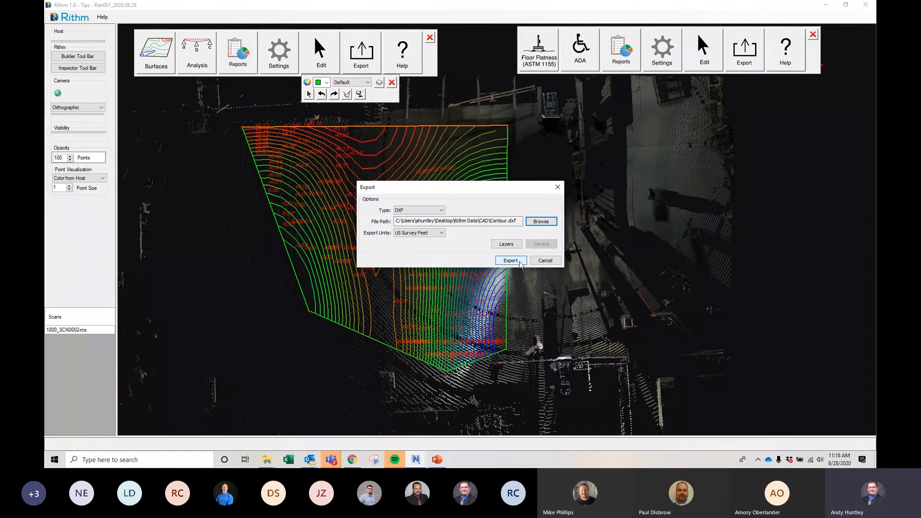
click(518, 260)
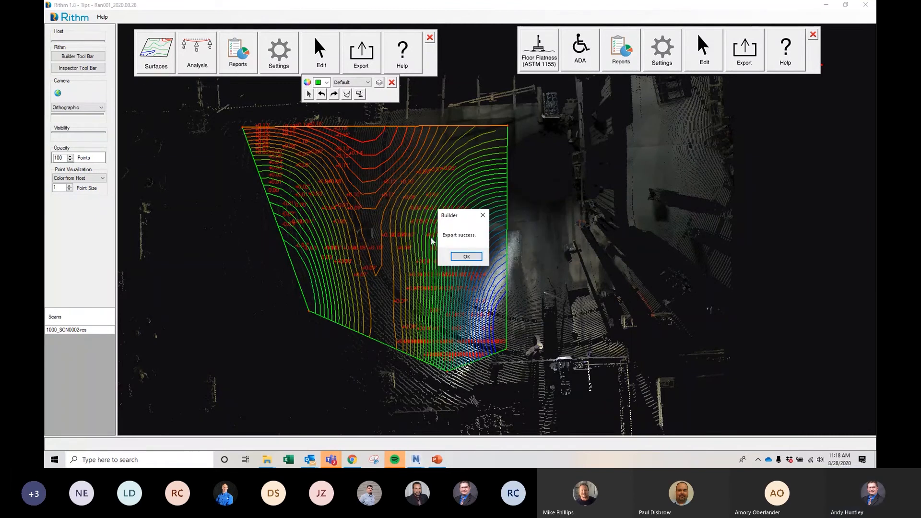
click(466, 259)
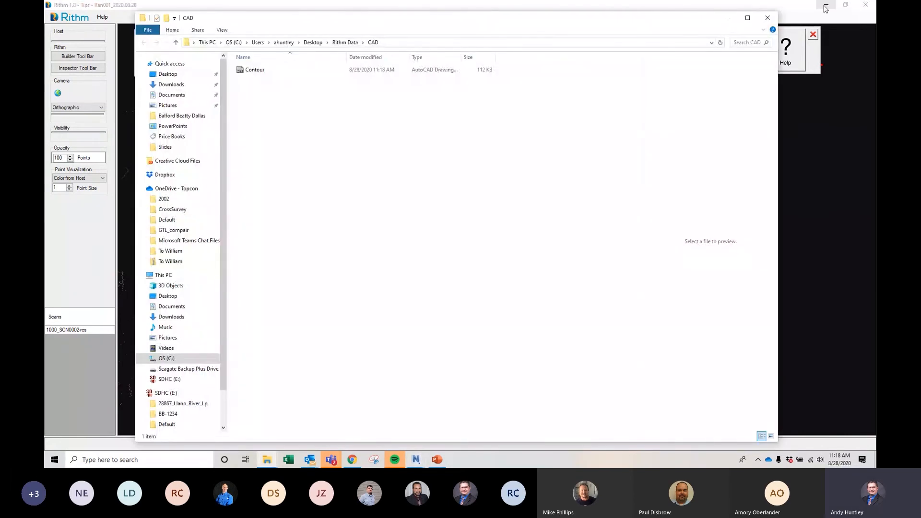
Minimize Rithm, launch MAGNET Field Layout, skip the robotic device selection, and create a new job named Slab
click(825, 8)
click(825, 9)
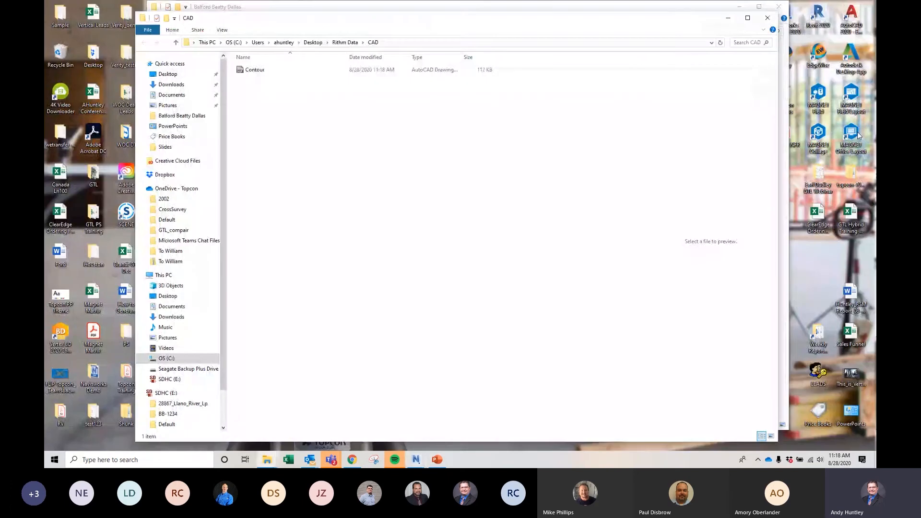
double_click(852, 94)
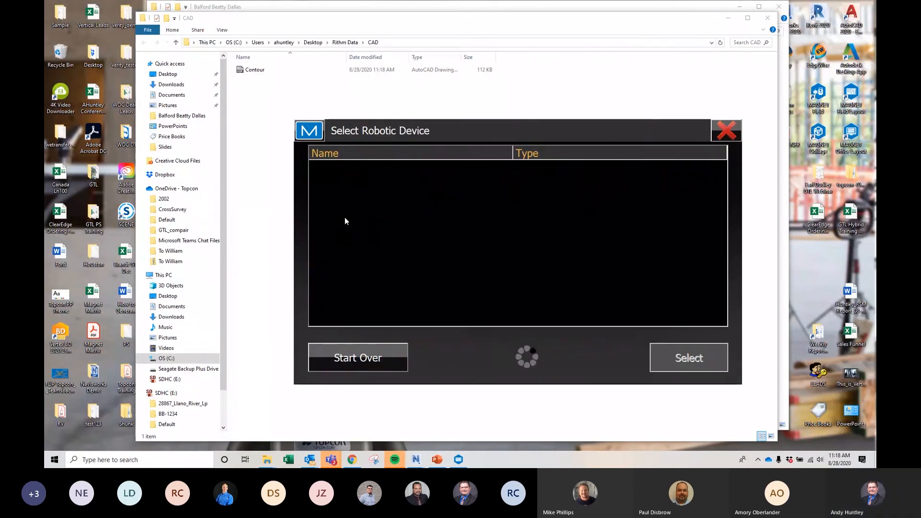
click(726, 130)
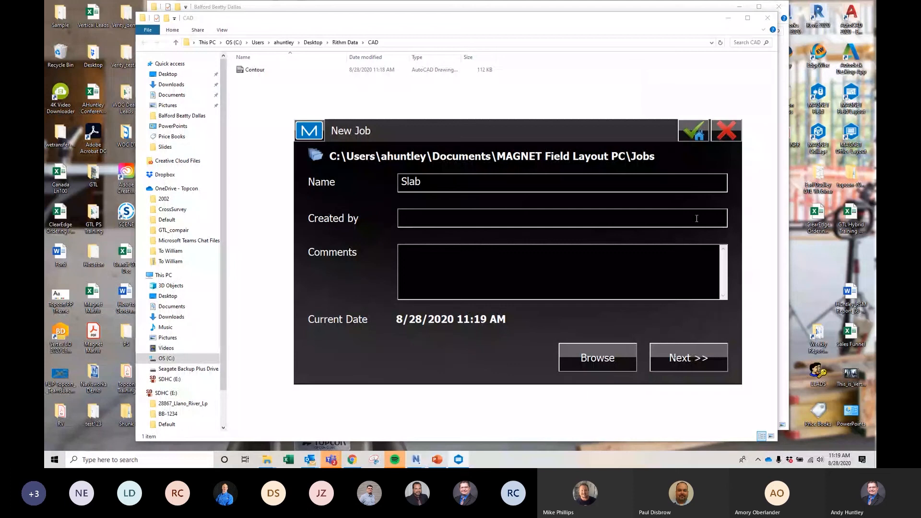
click(700, 133)
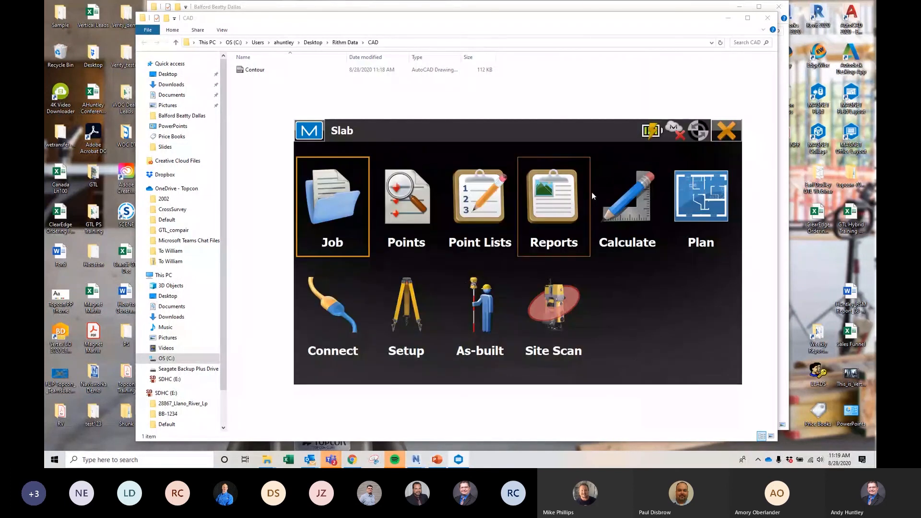
Set up an import from file into the Slab job with data type Lines and format AutoCAD DXF (*.dxf)
click(332, 206)
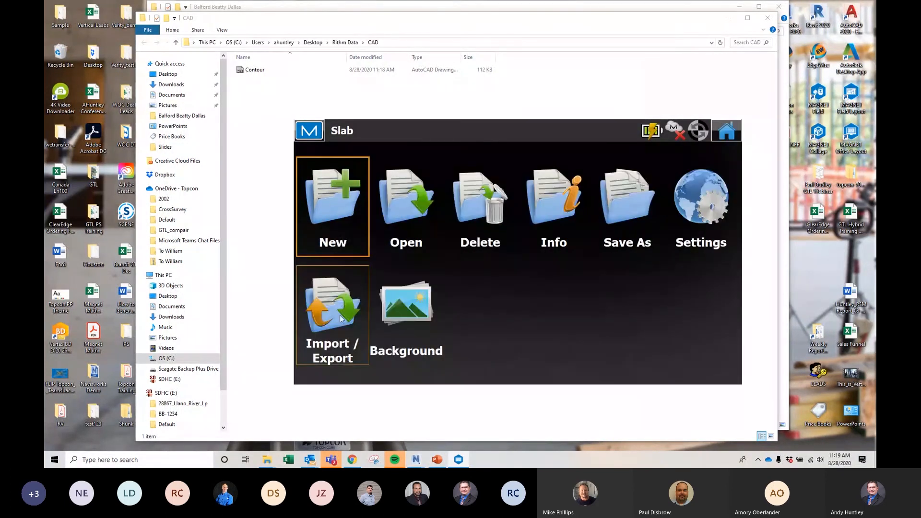
click(332, 307)
click(543, 222)
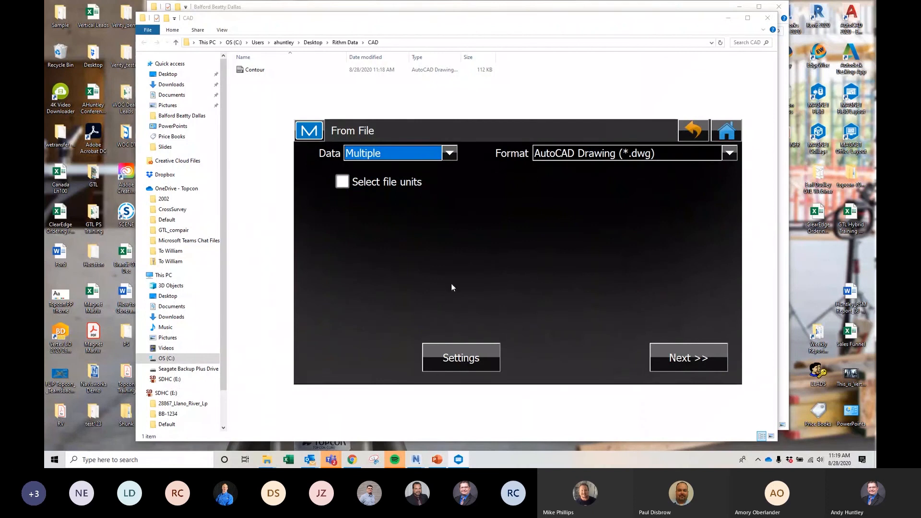
click(451, 153)
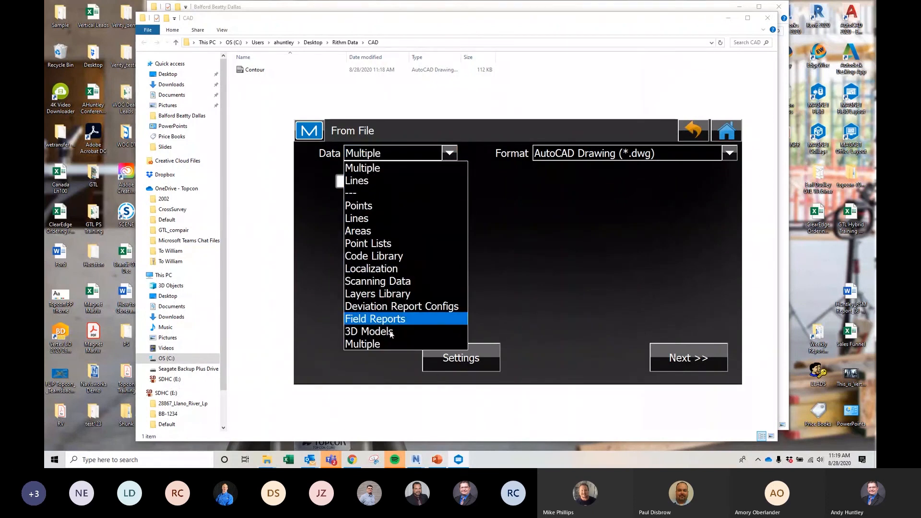
click(379, 181)
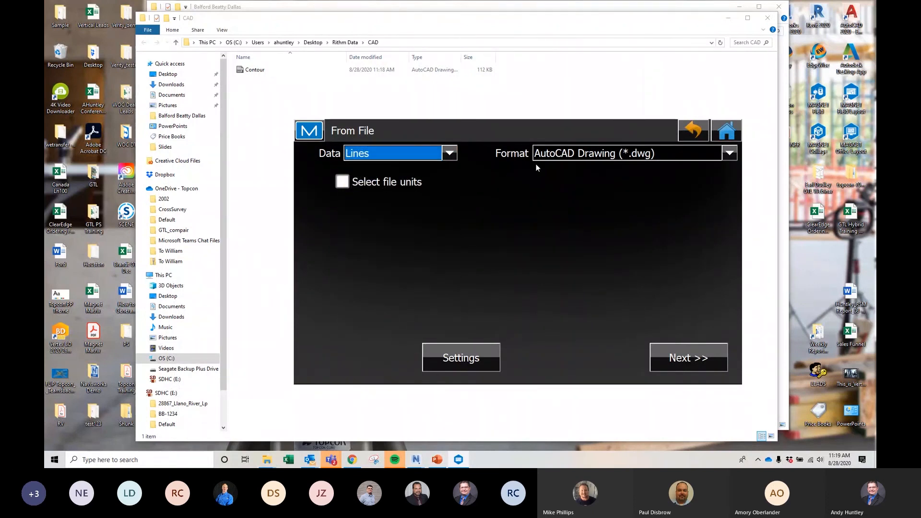
click(597, 154)
click(578, 257)
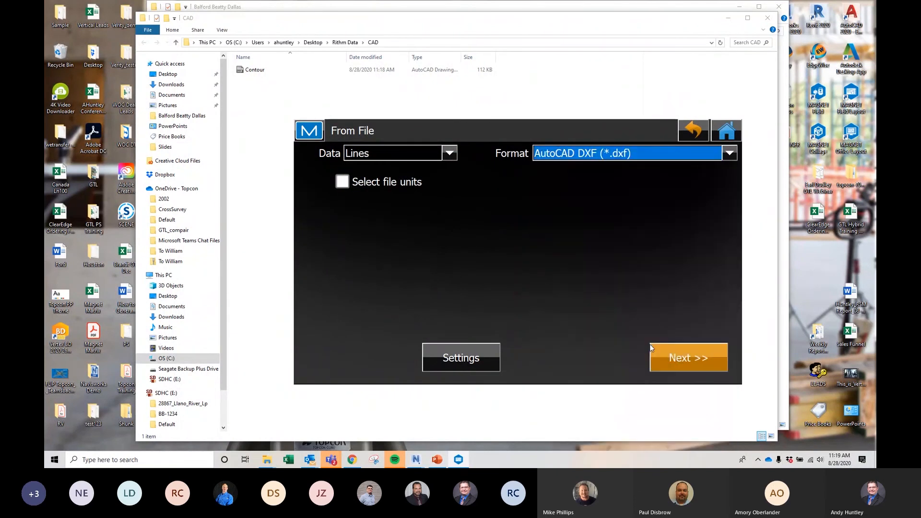
click(664, 358)
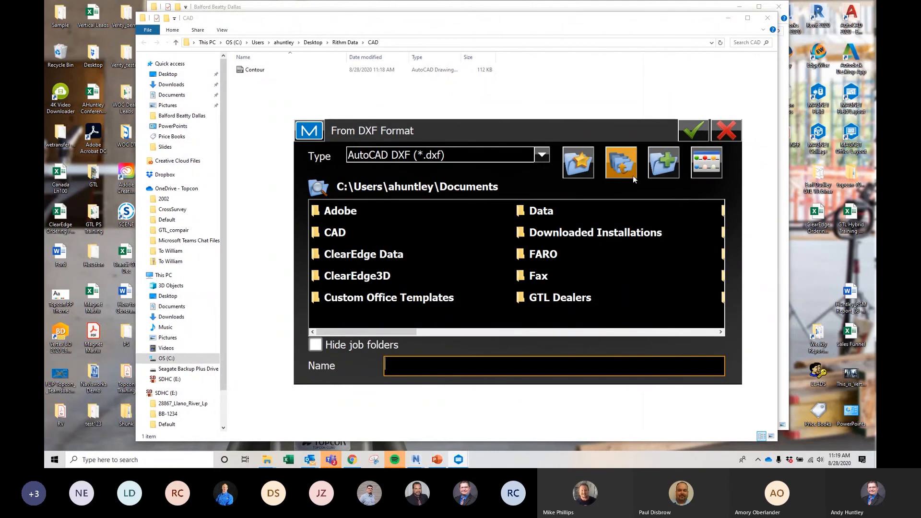
Import Contour.dxf from the CAD folder in Desktop\Rithm Data and close the import status
click(632, 176)
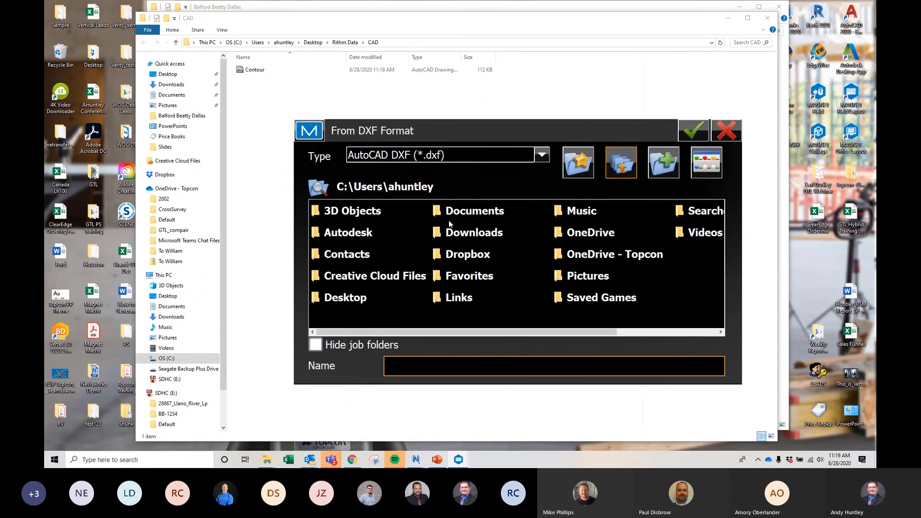
click(345, 298)
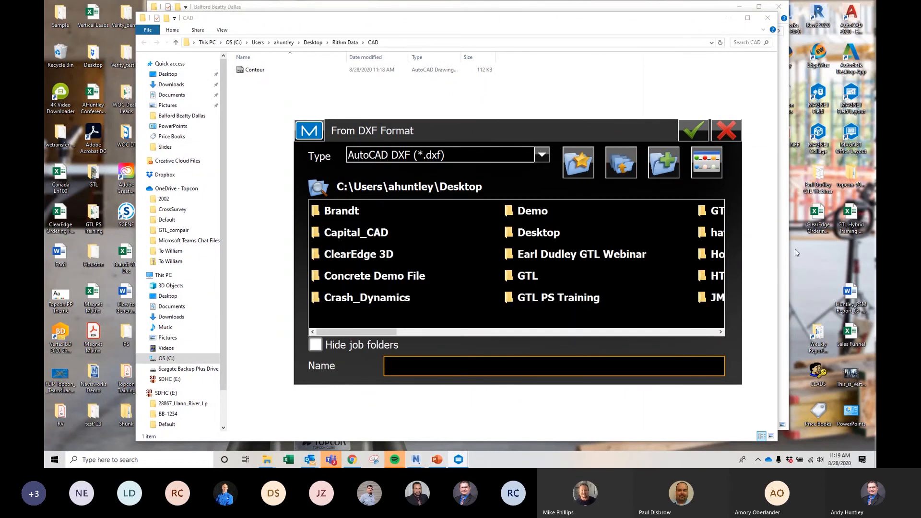
scroll(714, 239, right, 5)
scroll(714, 240, right, 2)
click(553, 237)
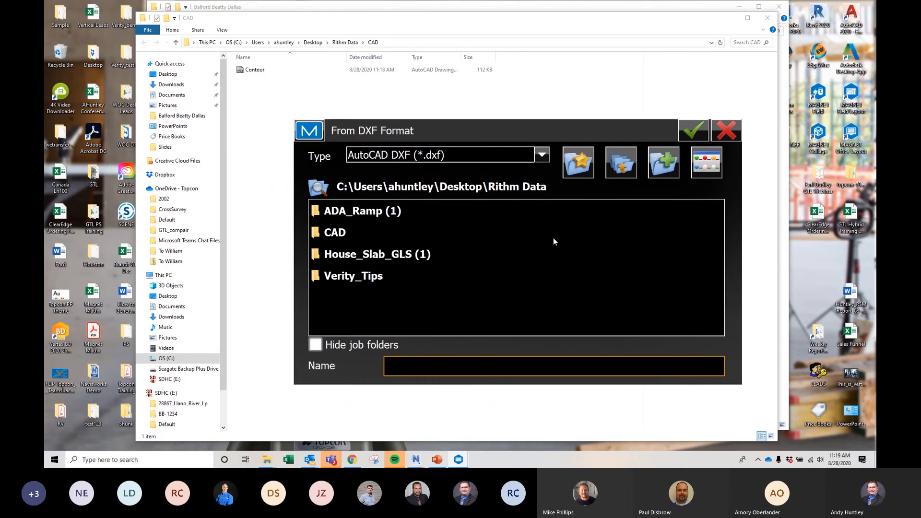
click(342, 233)
click(348, 214)
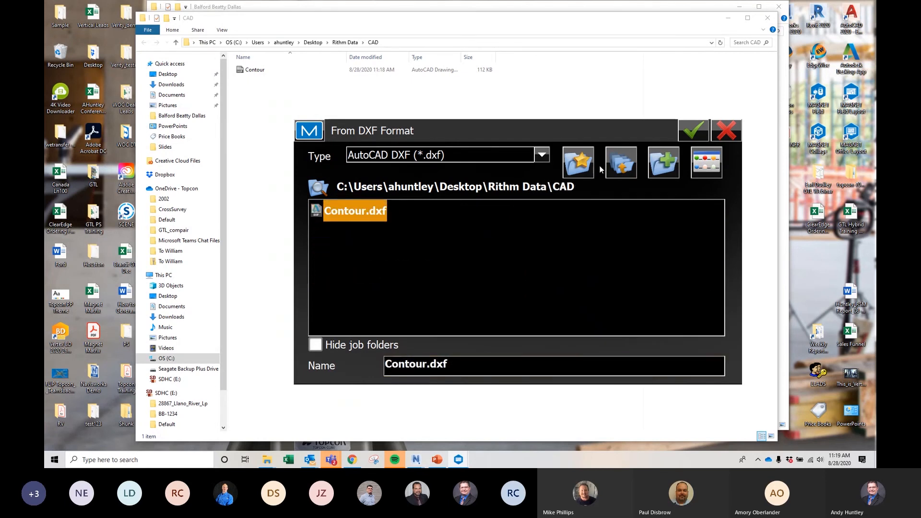
click(693, 132)
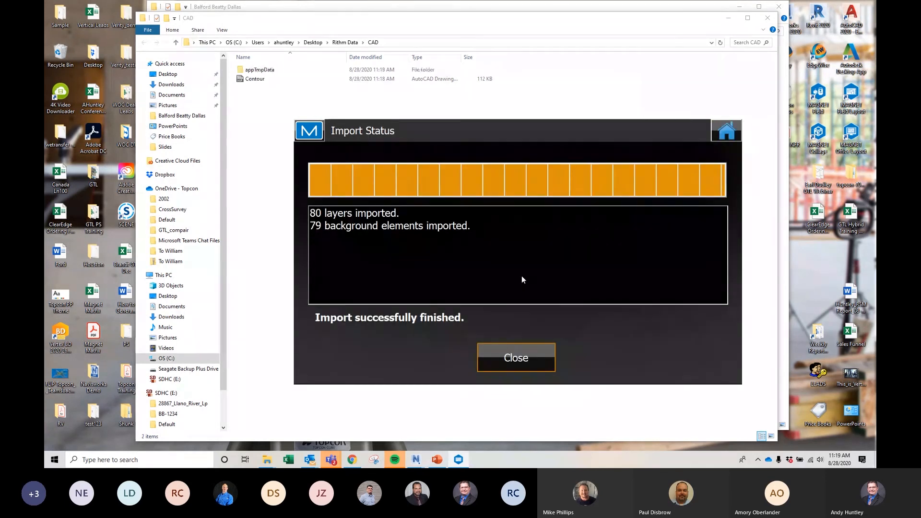
click(534, 357)
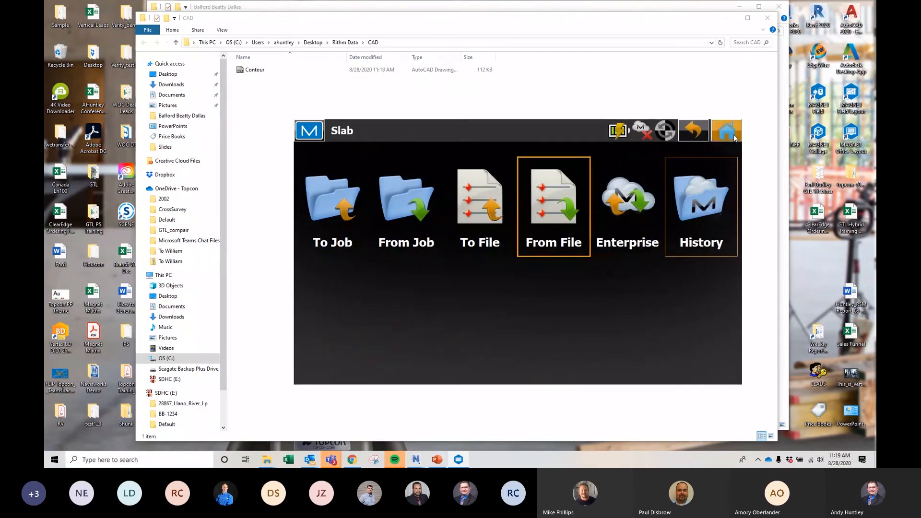
Examine the imported contour lines and their elevation labels in the job's plan view, and return to the home screen
click(727, 130)
click(717, 202)
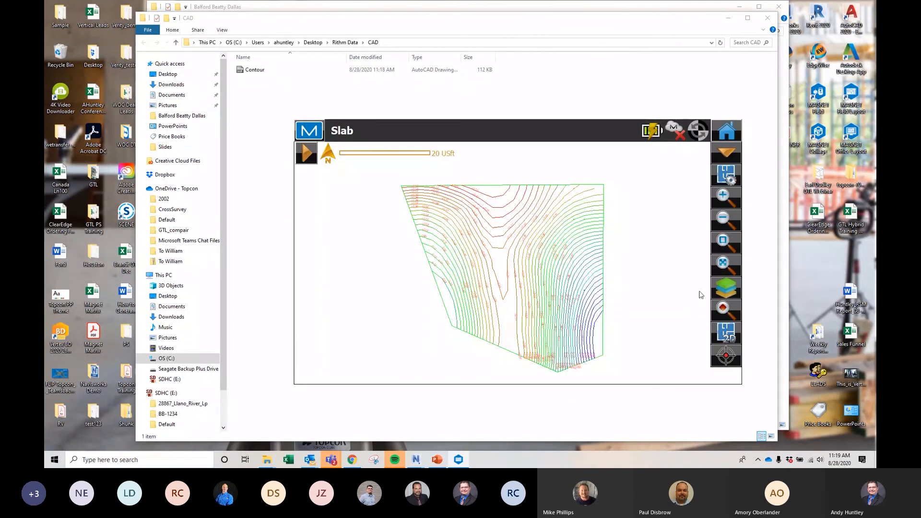
scroll(553, 310, up, 3)
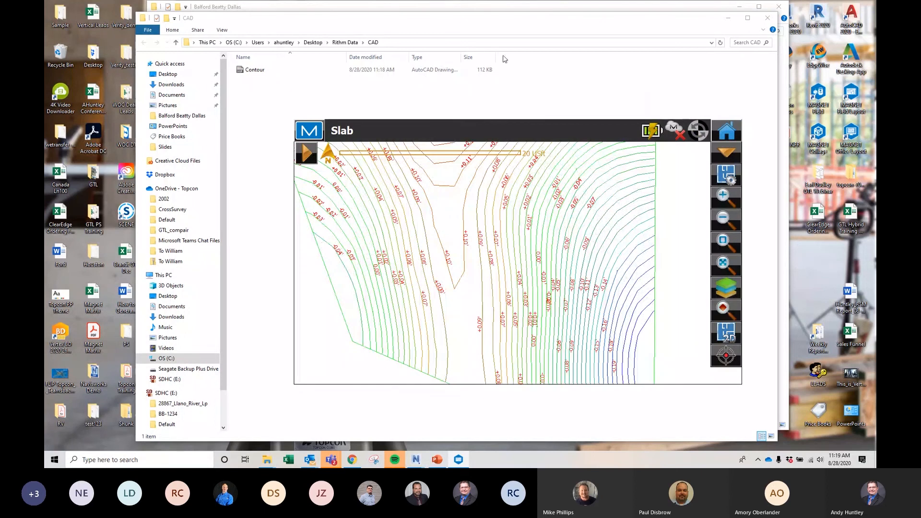
scroll(509, 168, down, 4)
drag(511, 129, 875, 235)
drag(766, 235, 459, 56)
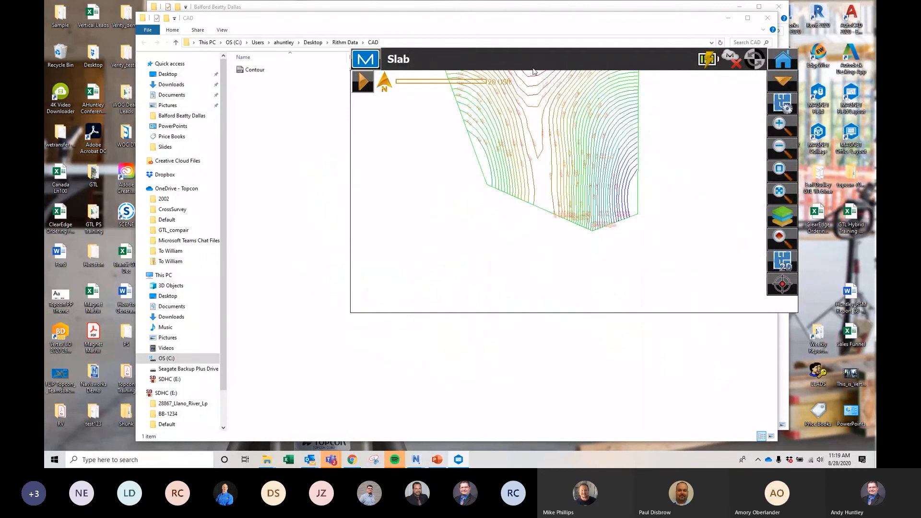
drag(544, 148, 544, 152)
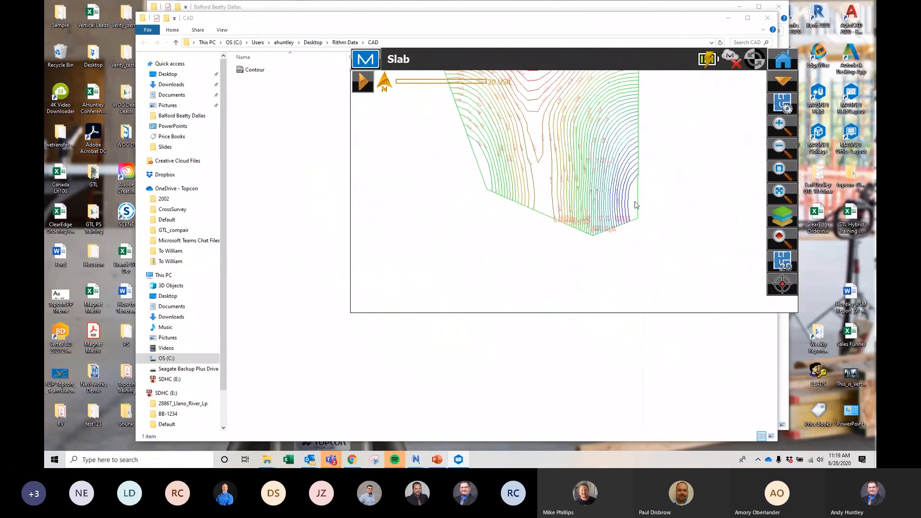
click(773, 175)
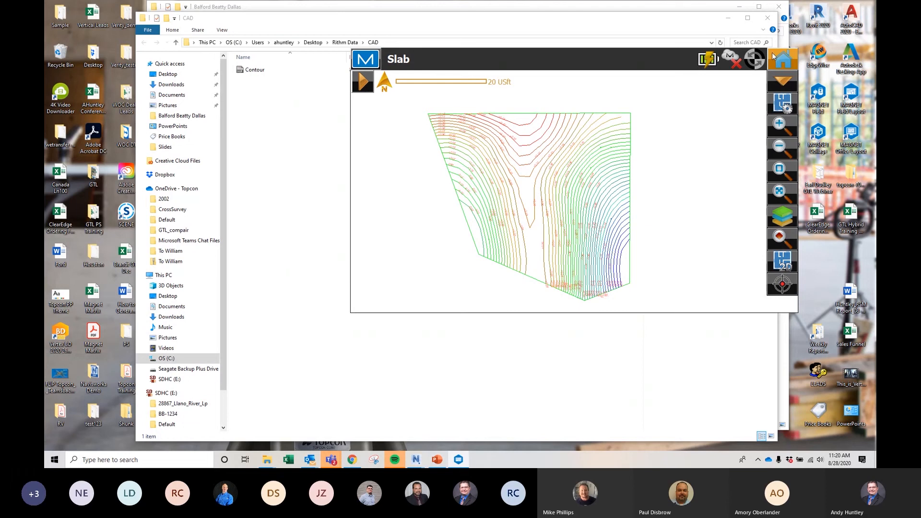
click(779, 66)
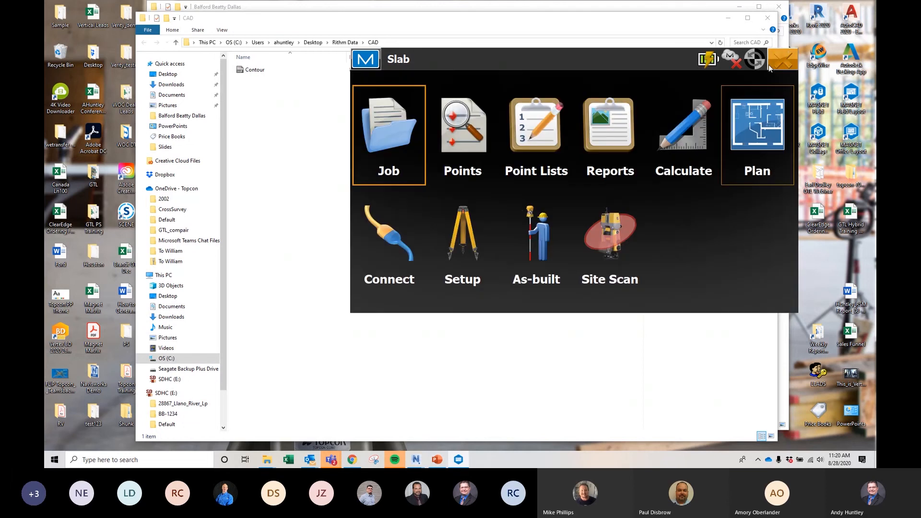
Exit MAGNET Field Layout and switch back to the Rithm window with the contoured floor
click(775, 62)
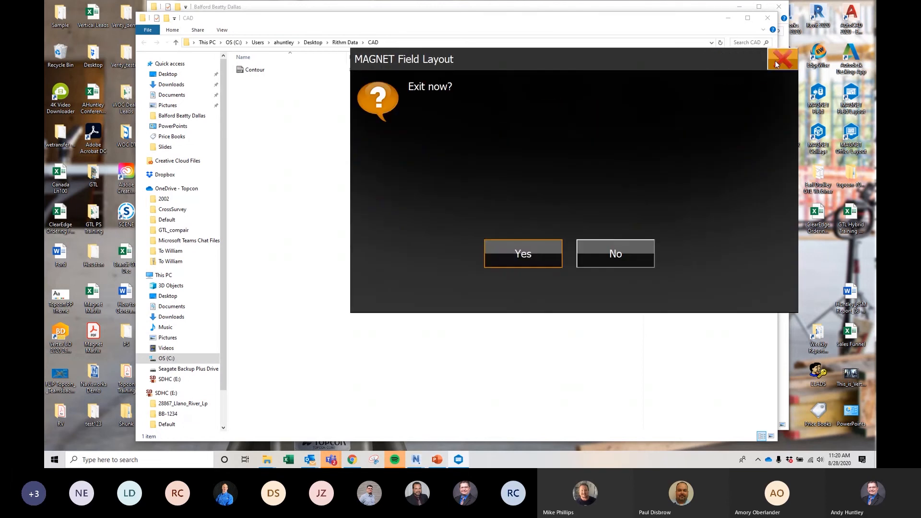
click(547, 257)
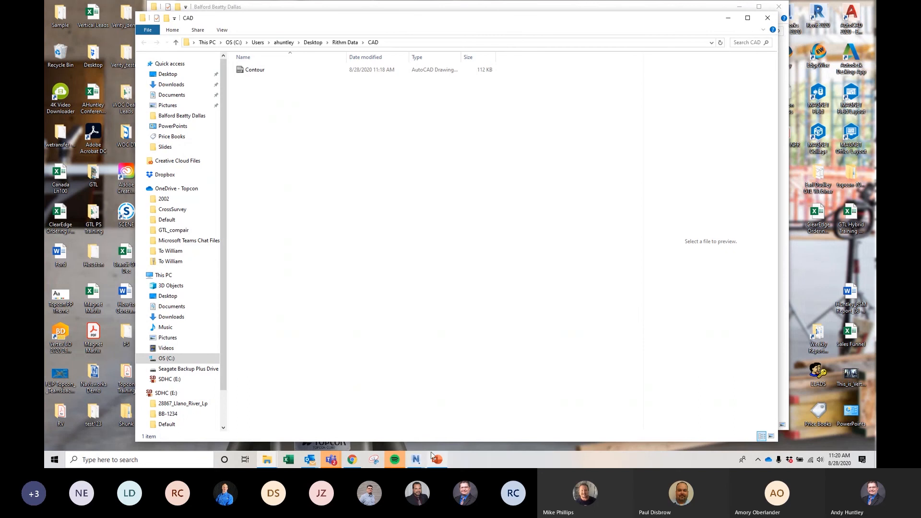
click(415, 460)
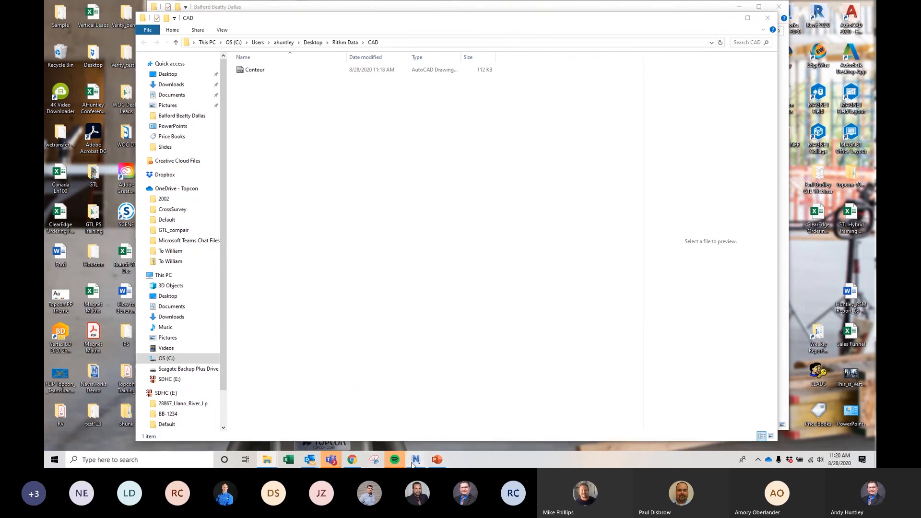
click(449, 428)
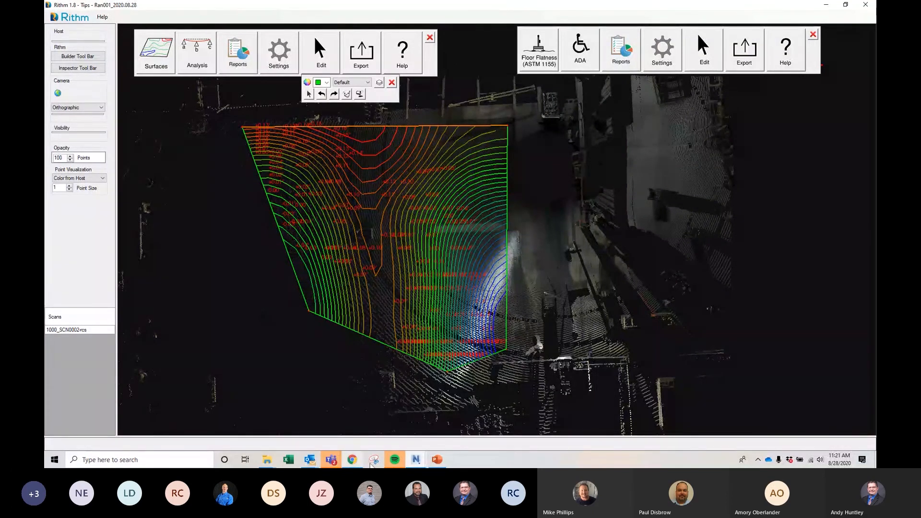
Switch to PowerPoint and start the slide show from the ASTM E 1155 FF/FL rules slide
click(436, 459)
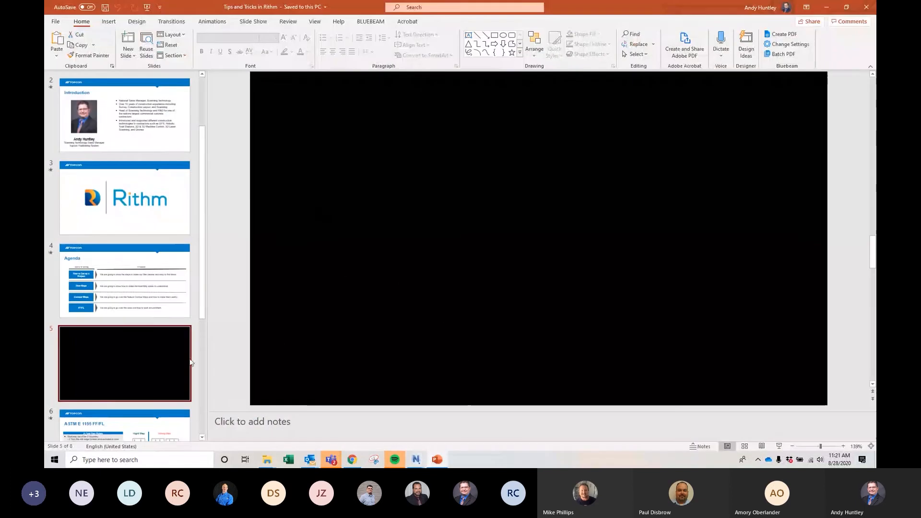
scroll(150, 376, down, 2)
click(150, 365)
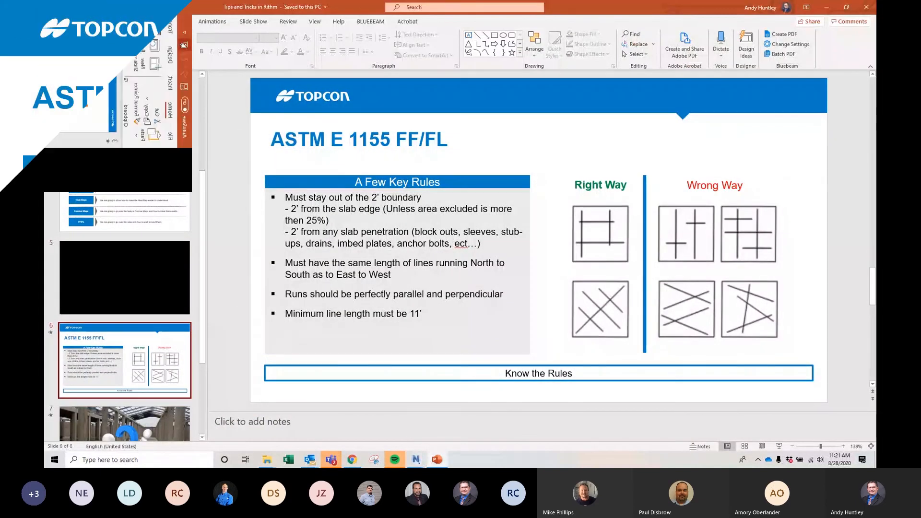
key(shift+F5)
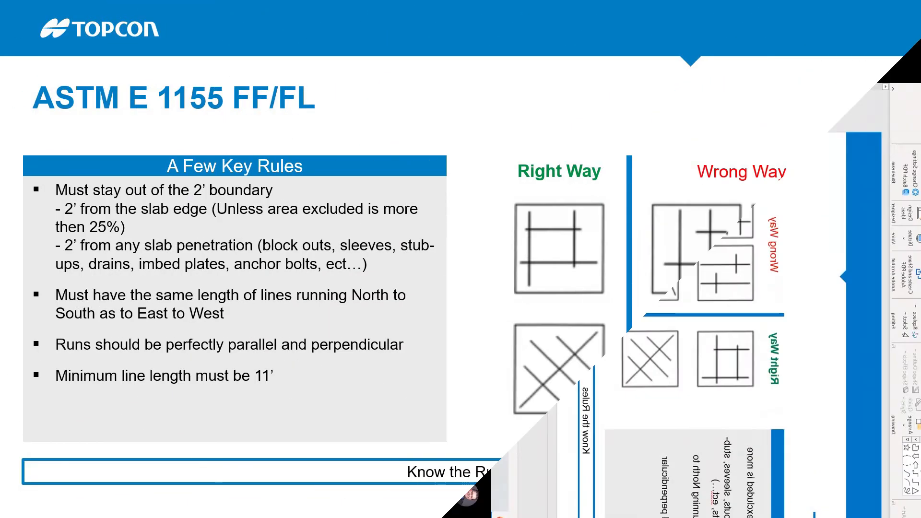
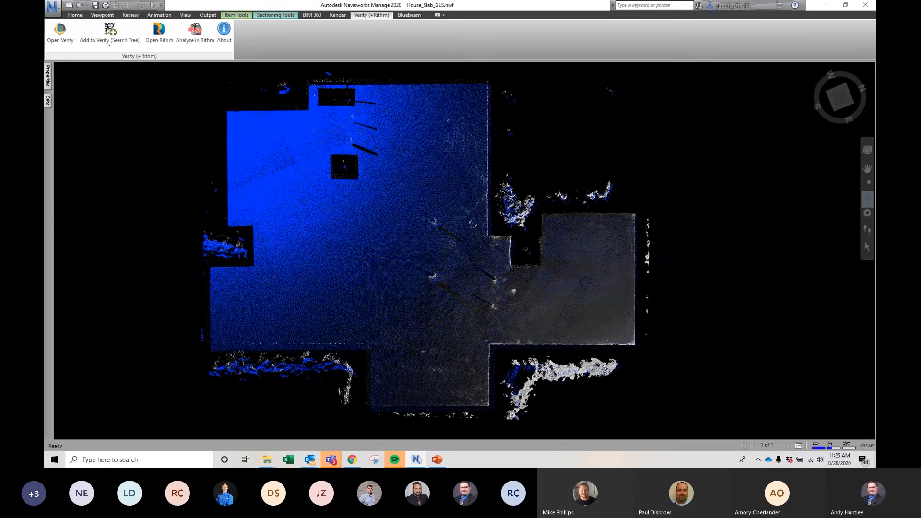
Switch to the Rithm window of House_Slab_GLS, maximize it, square up the slab, and open the Inspector tools clear of the scan
click(416, 459)
click(552, 418)
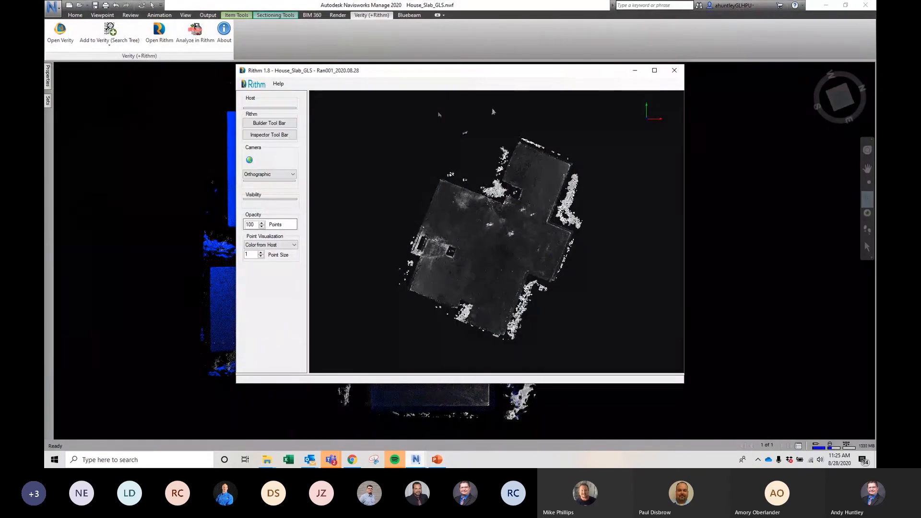
click(655, 71)
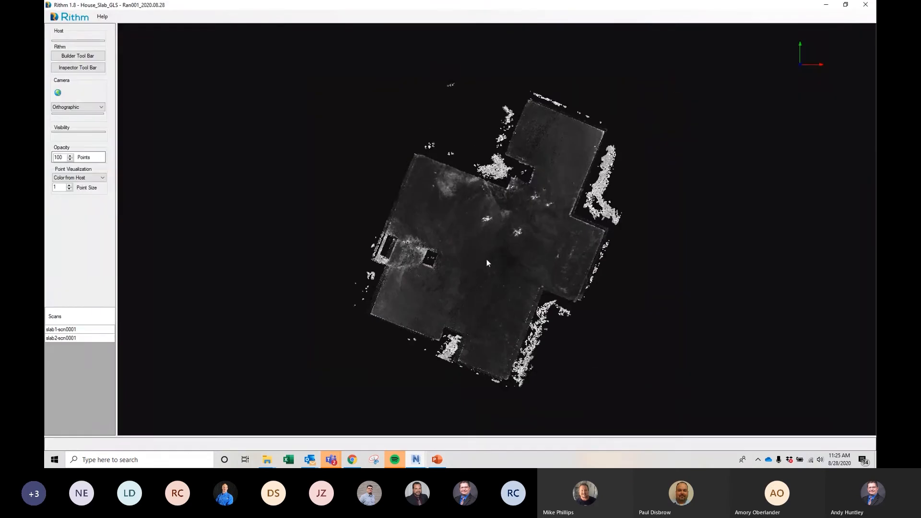
drag(502, 264, 352, 264)
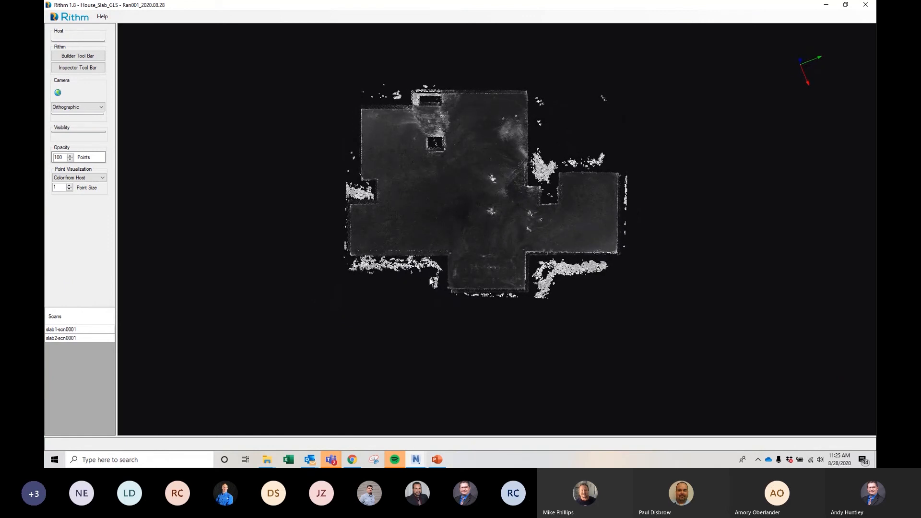
middle_drag(449, 217, 450, 266)
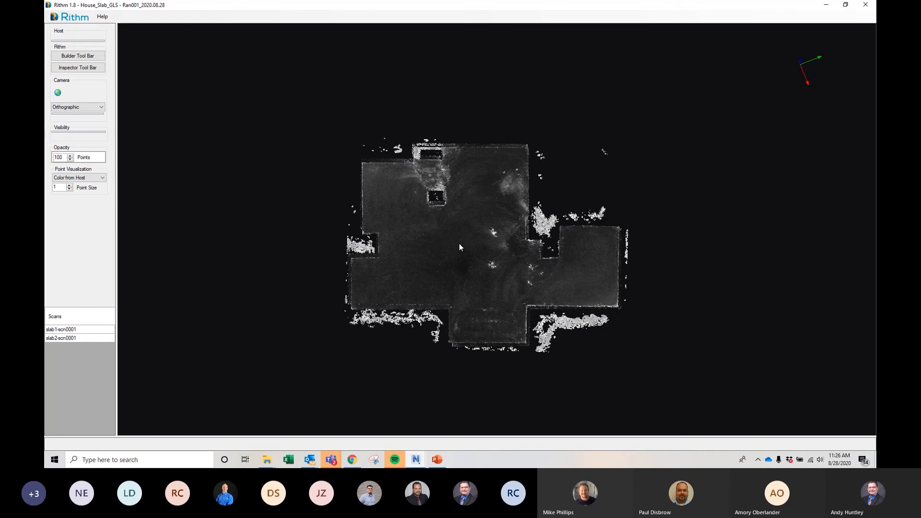
drag(459, 243, 524, 301)
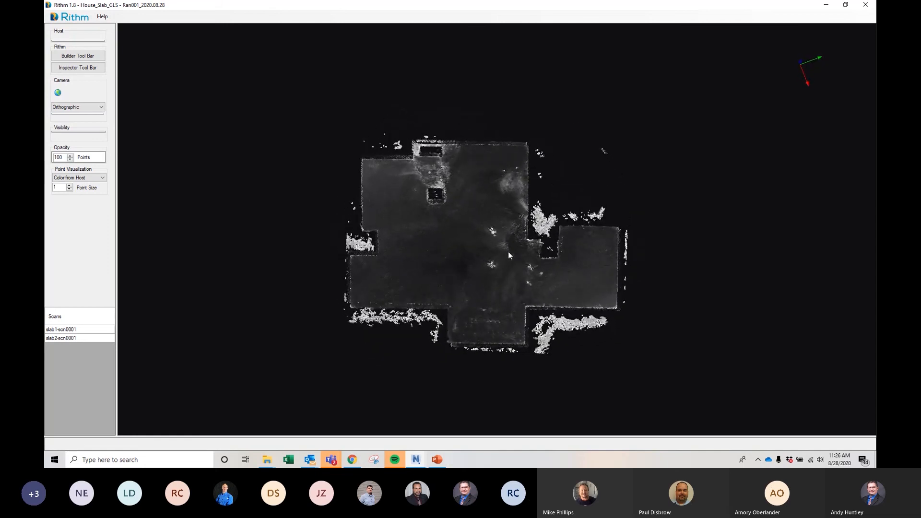
scroll(487, 259, up, 3)
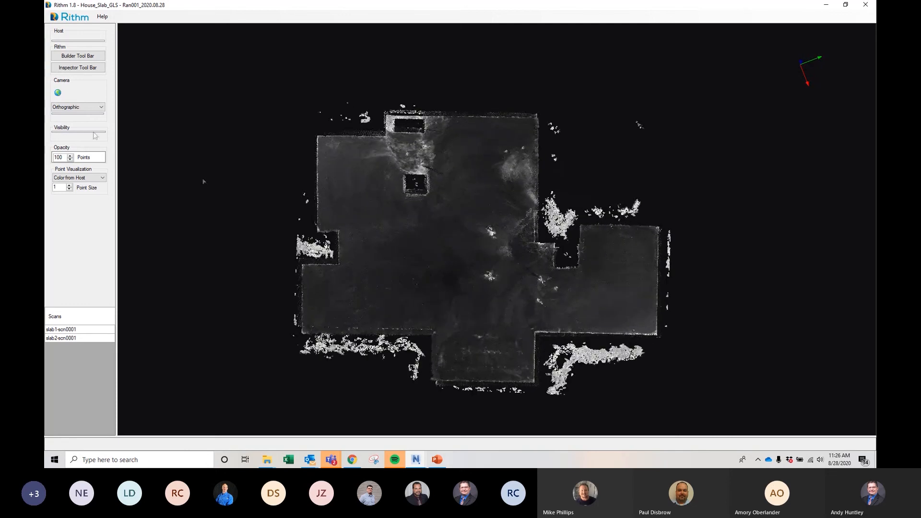
click(83, 69)
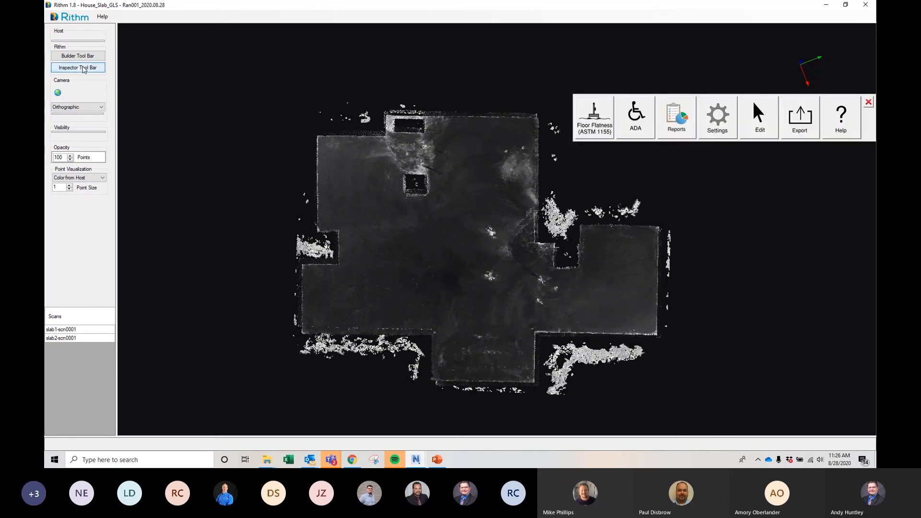
drag(873, 129, 842, 68)
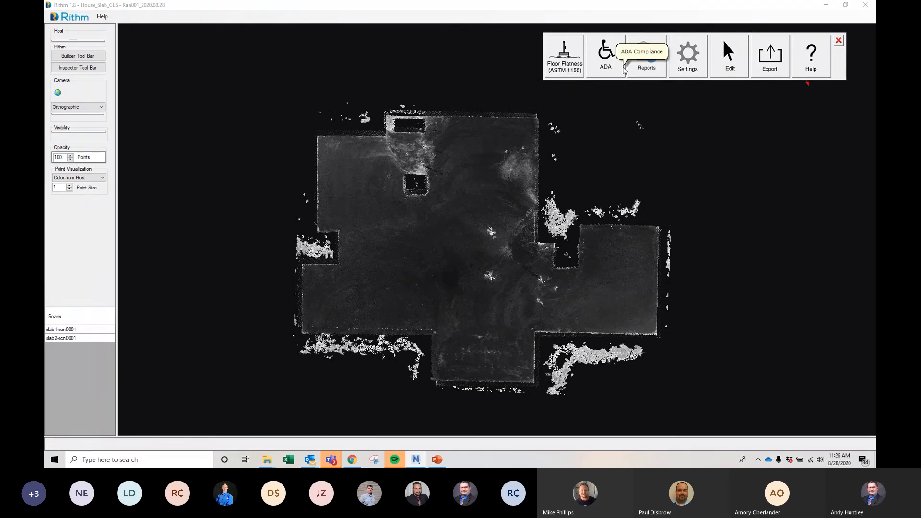
Place two parallel Floor Flatness (ASTM 1155) runs with a length of 25' lengthwise across the main slab area
click(579, 63)
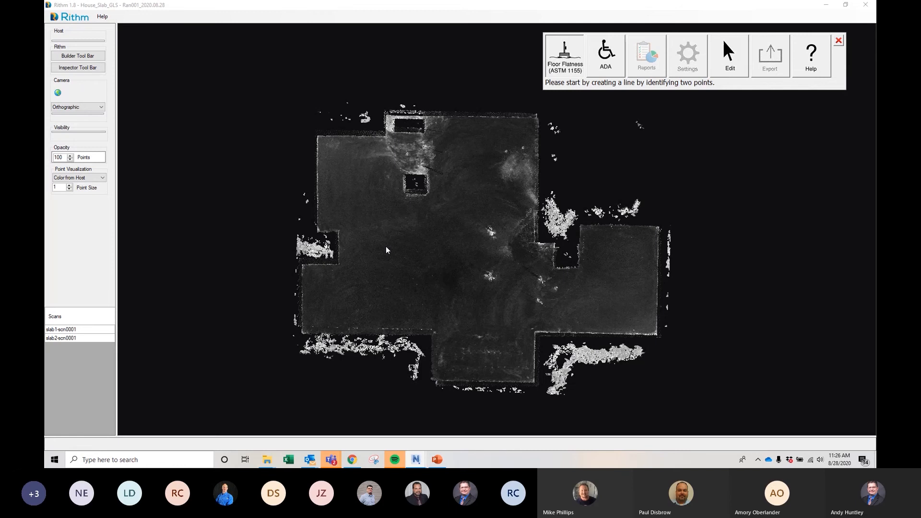
click(367, 317)
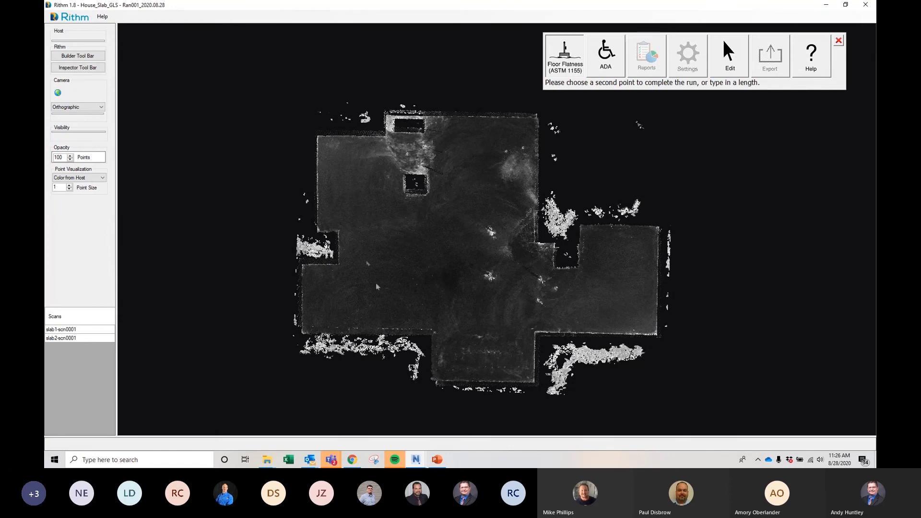
scroll(376, 306, up, 1)
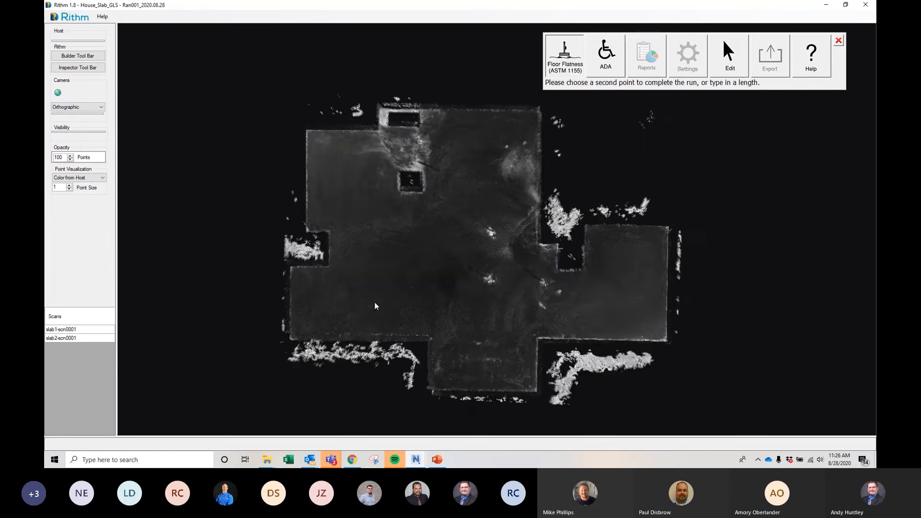
scroll(375, 305, up, 2)
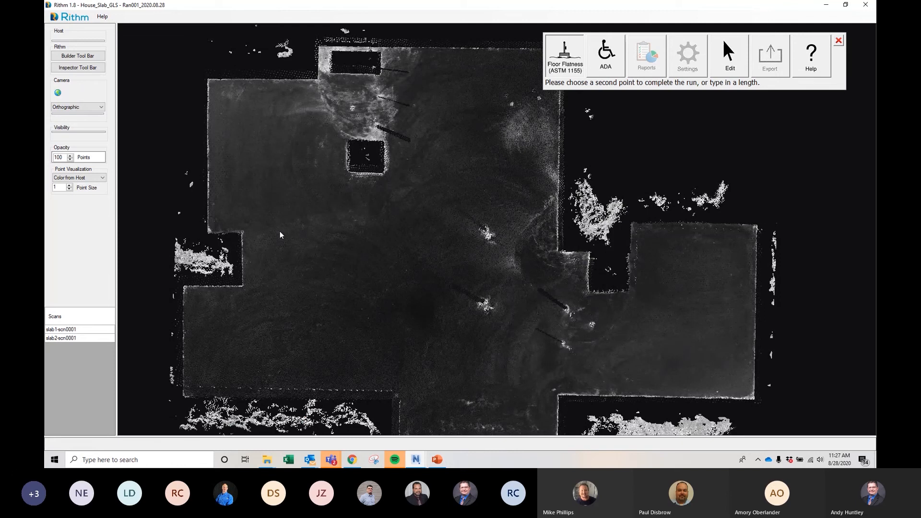
text(25)
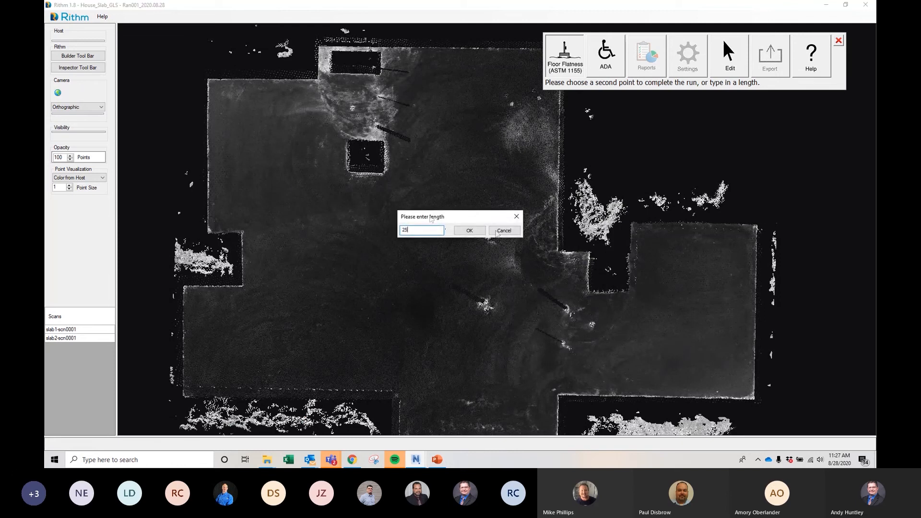
click(470, 231)
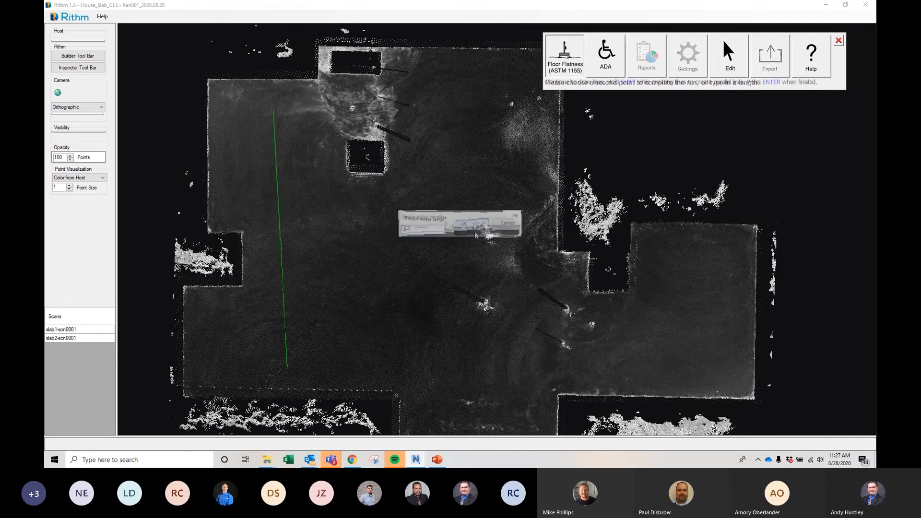
text(2)
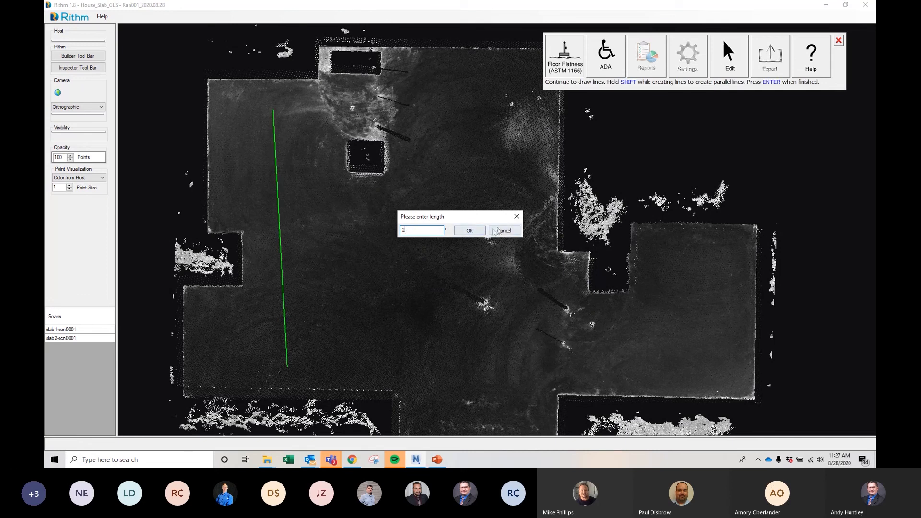
click(499, 231)
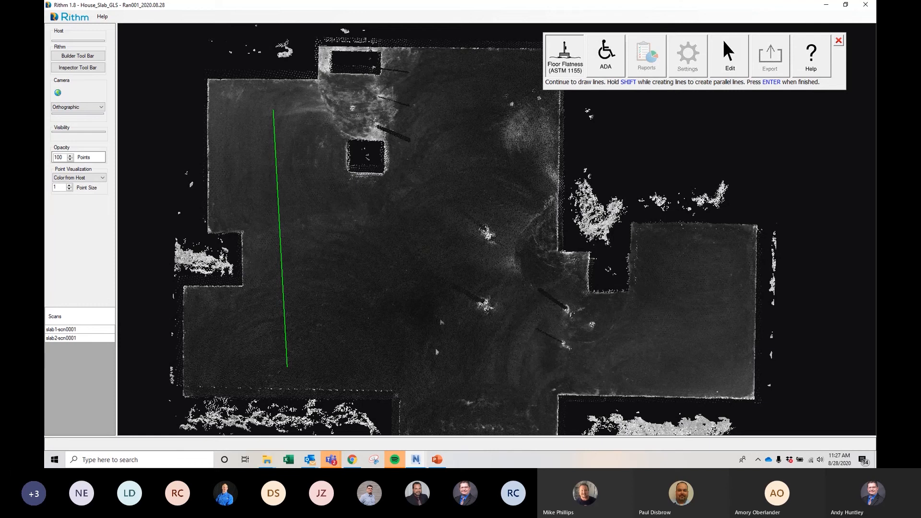
click(437, 378)
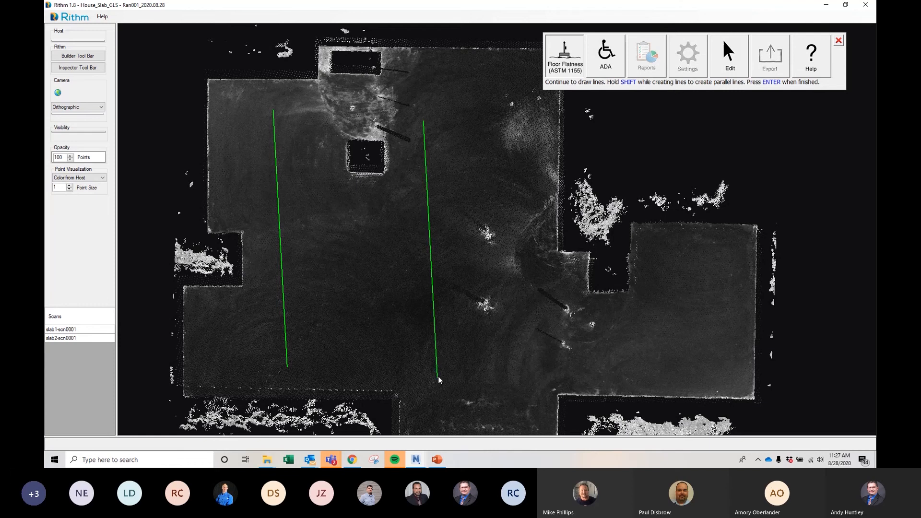
Try perpendicular runs near the main slab's lower edge and undo each one
click(250, 351)
click(732, 62)
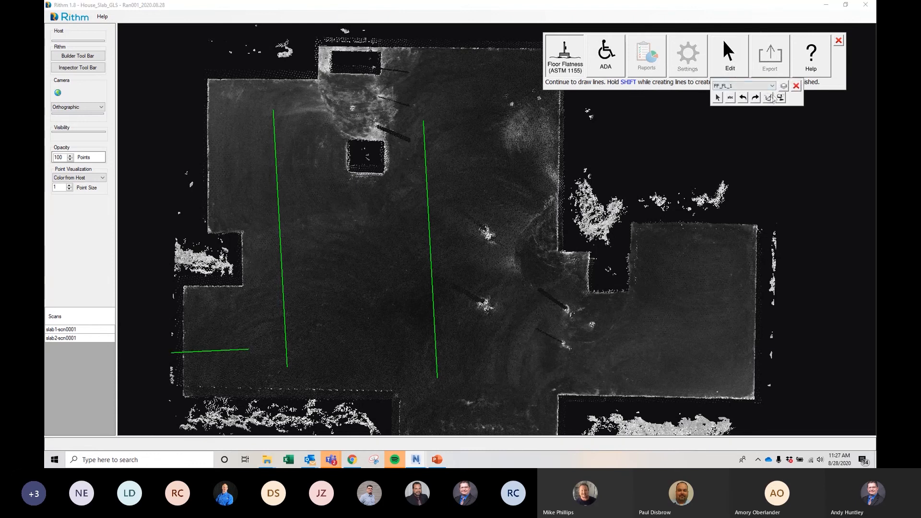
click(743, 98)
click(594, 374)
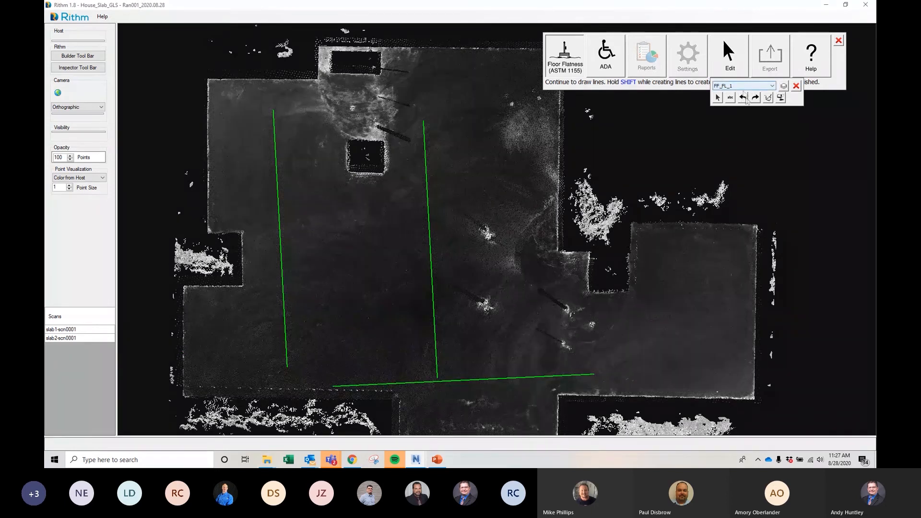
click(743, 98)
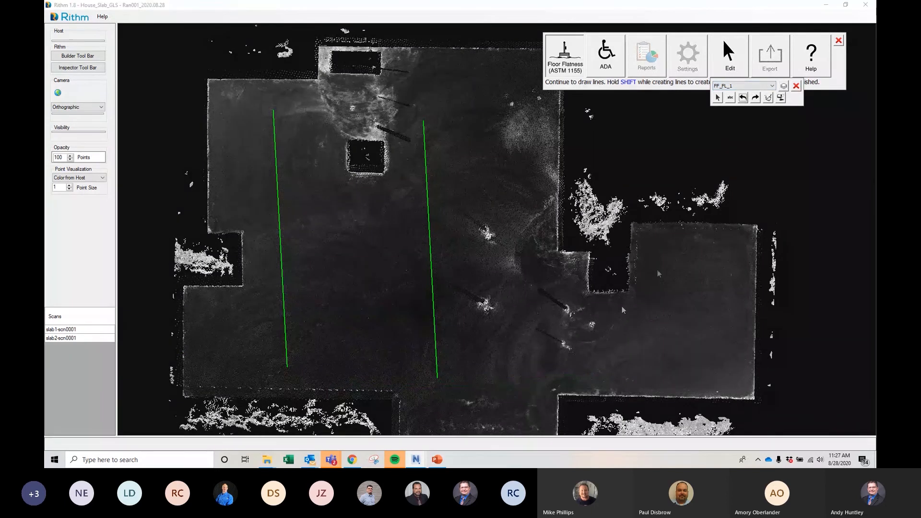
Place two runs perpendicular to the first pair, crossing both of them in the main slab area
click(518, 332)
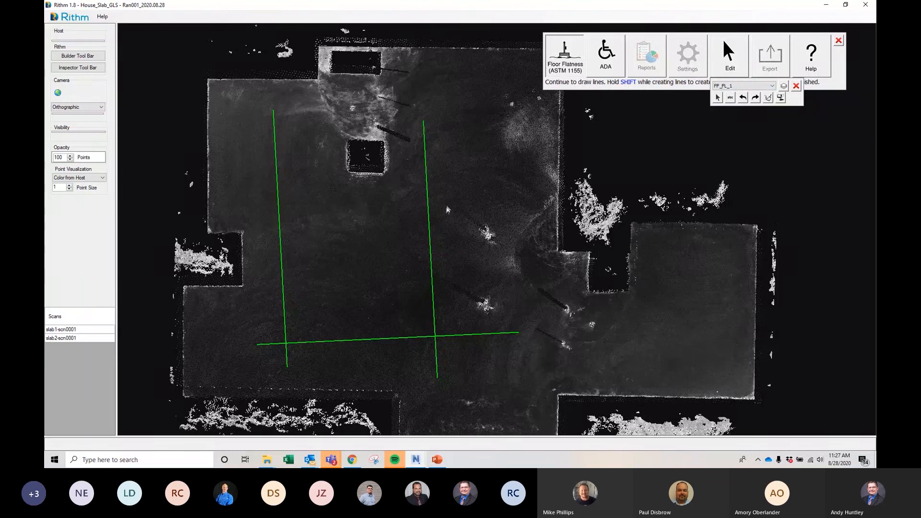
click(494, 197)
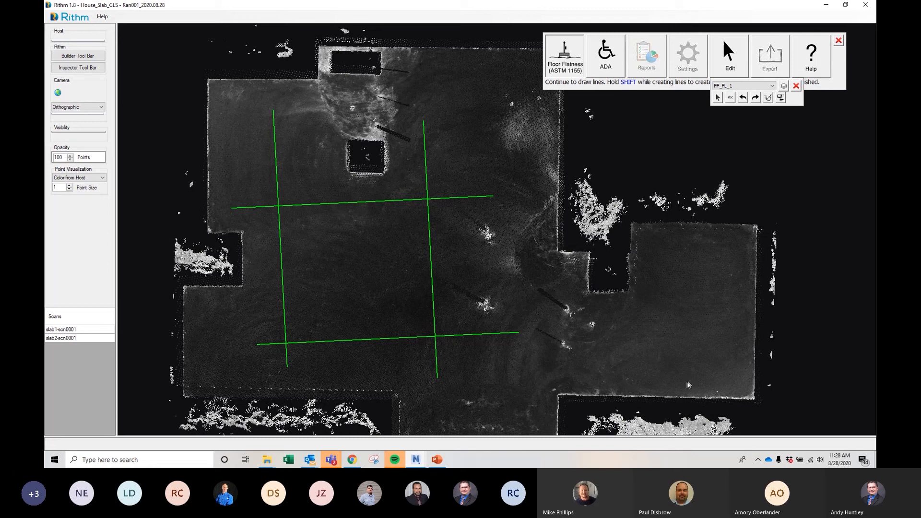
Try to draw a short run across the width of the smaller side section and dismiss the attempt
click(644, 269)
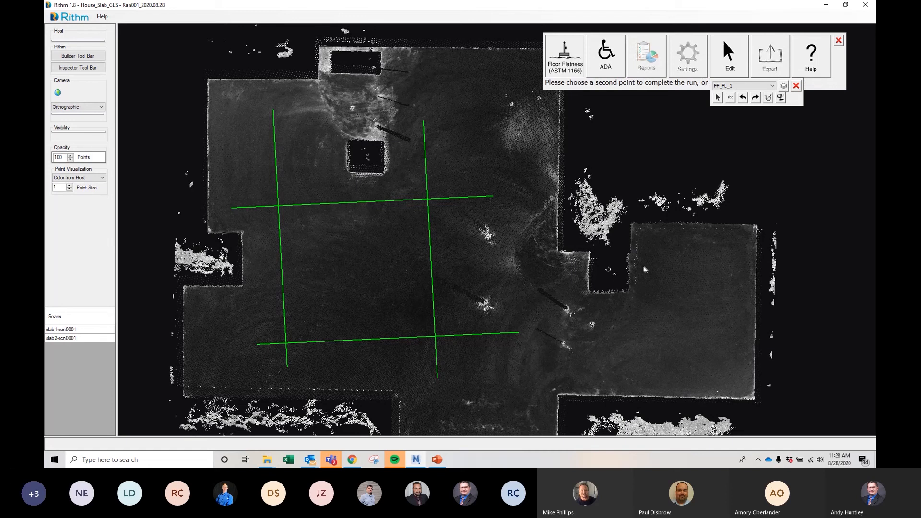
click(745, 278)
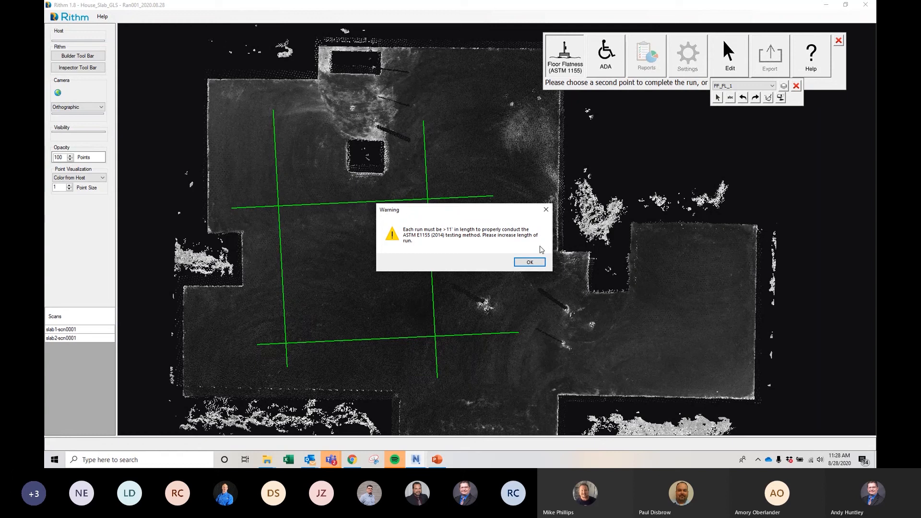
click(530, 262)
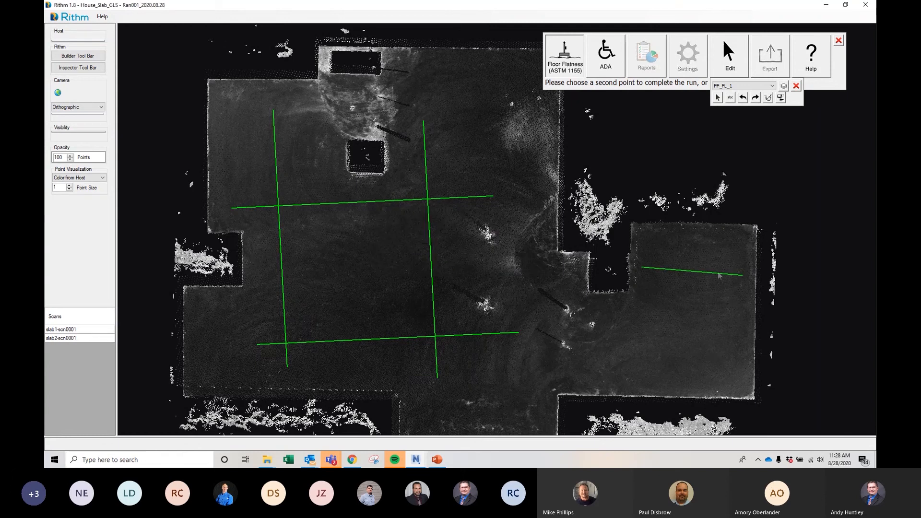
click(742, 98)
Place a lengthwise run in the smaller side section and a perpendicular run crossing it near its lower end
click(690, 250)
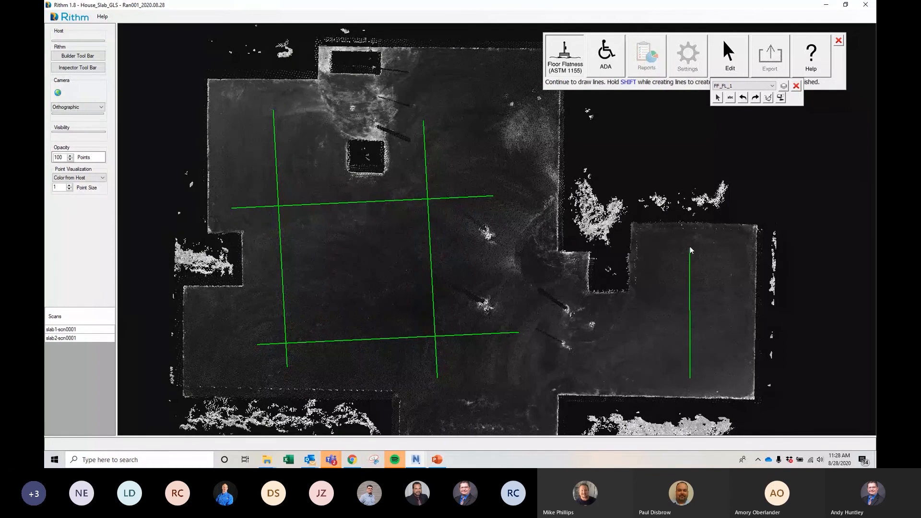
click(719, 366)
middle_drag(476, 257, 568, 247)
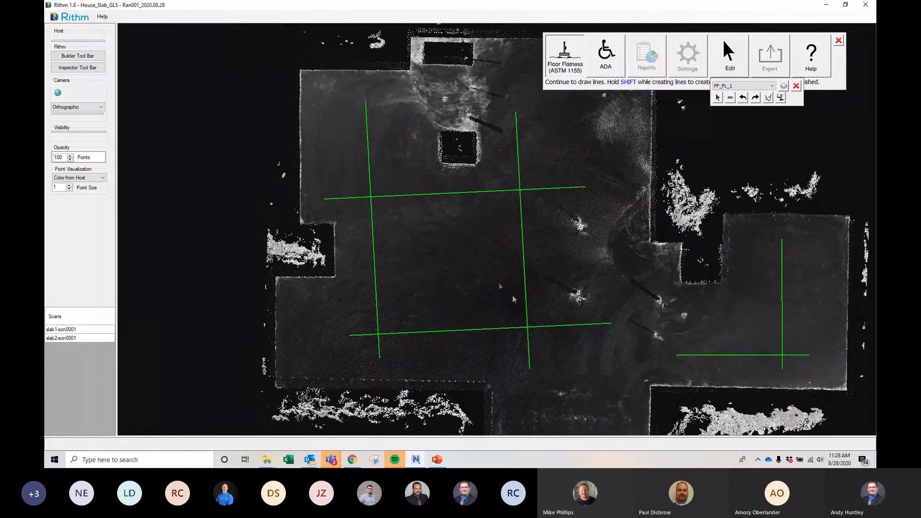
Add a short crosswise run in the middle of the main slab and a lengthwise run in its upper-right area
click(539, 270)
middle_drag(580, 162, 472, 237)
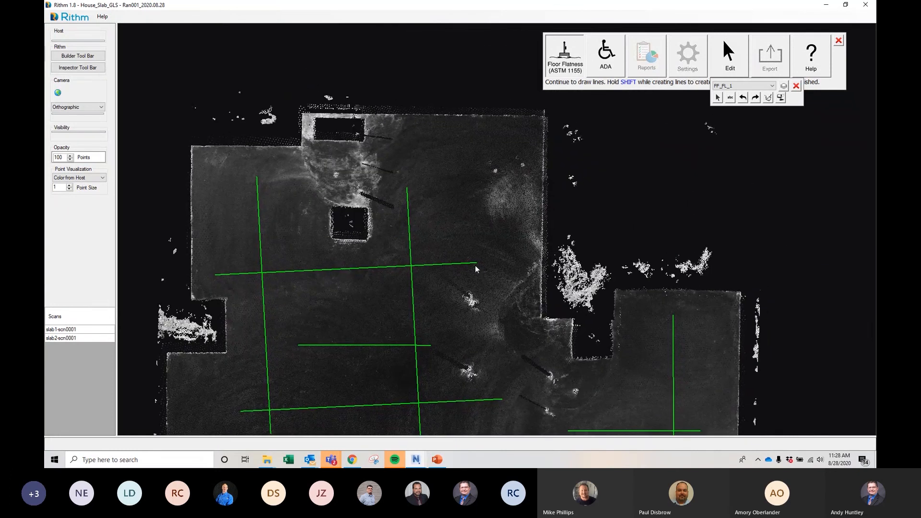
click(478, 265)
middle_drag(426, 333, 464, 240)
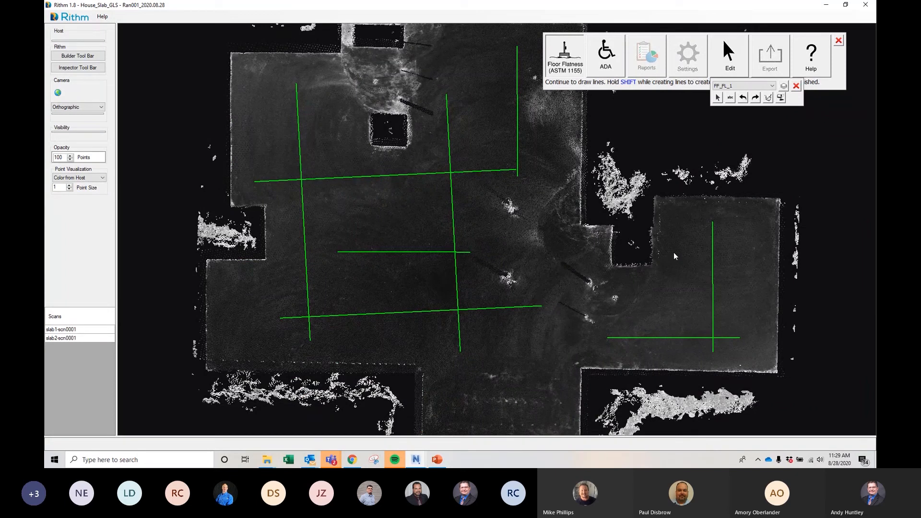
Run the FF/FL analysis on the drawn runs and capture a screenshot of the whole slab for the report
right_click(604, 278)
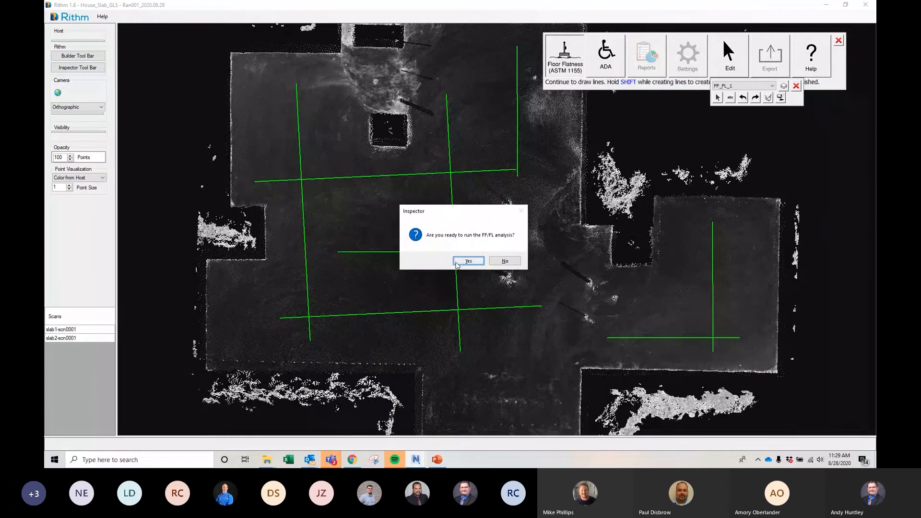
click(468, 261)
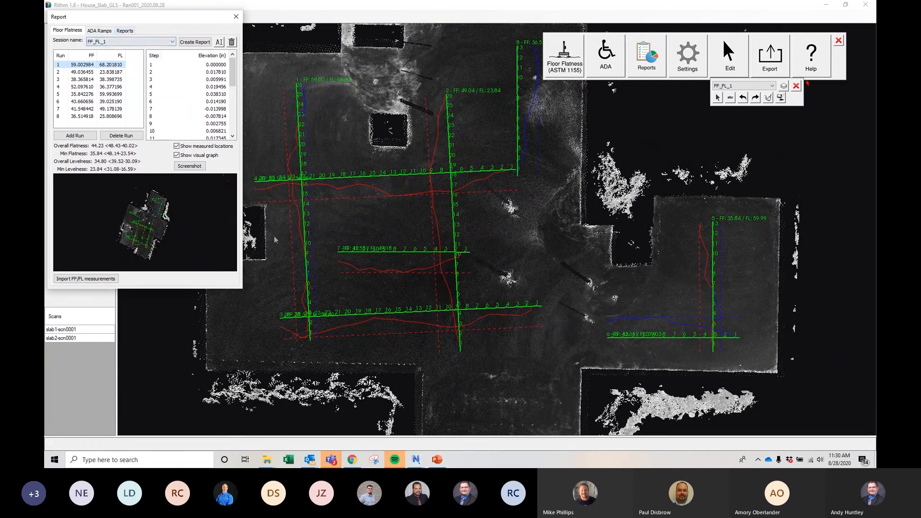
scroll(355, 268, down, 1)
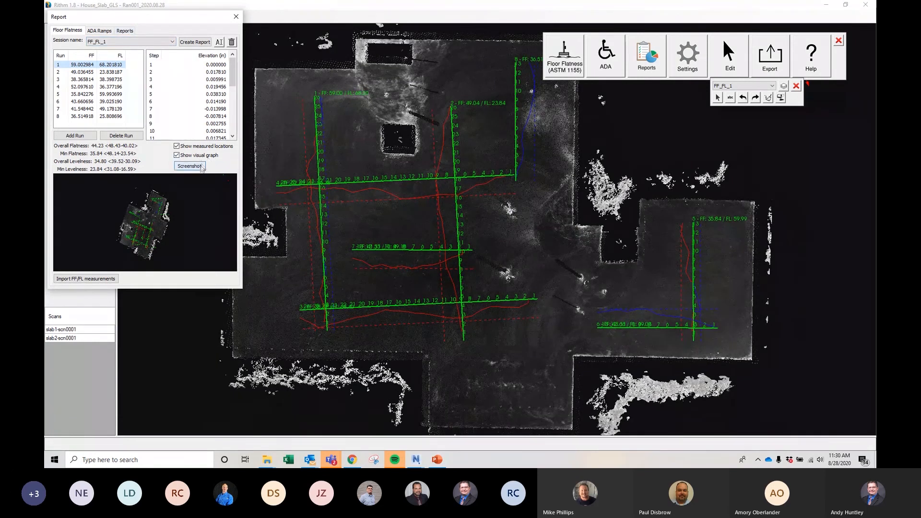
click(201, 166)
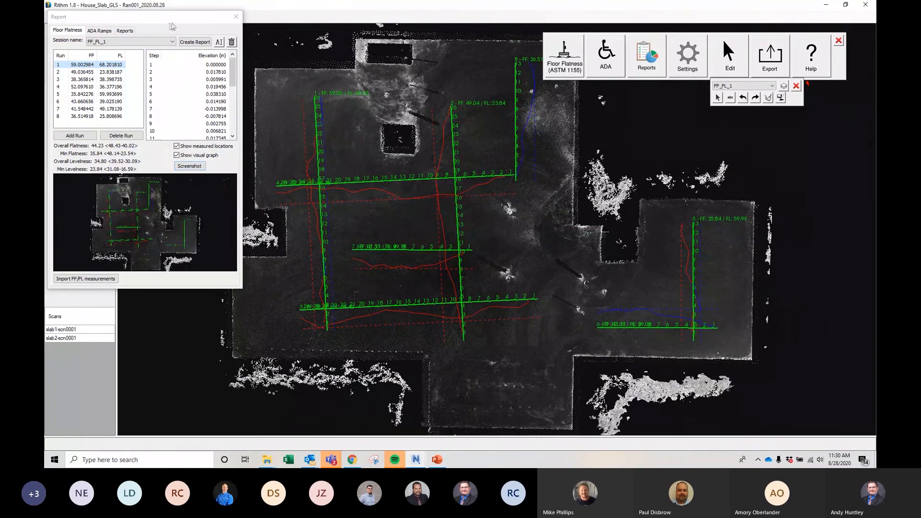
Set the report output directory to the Rithm Data folder
click(128, 31)
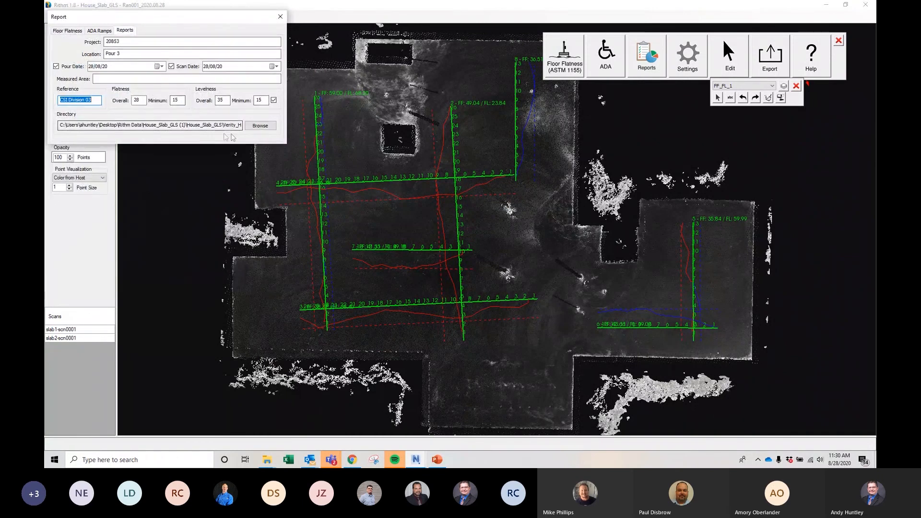
click(260, 125)
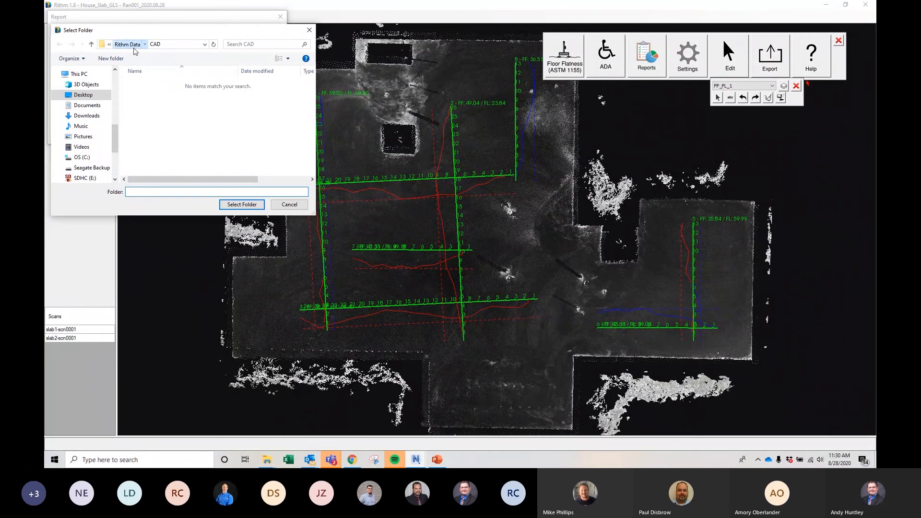
click(128, 45)
click(242, 204)
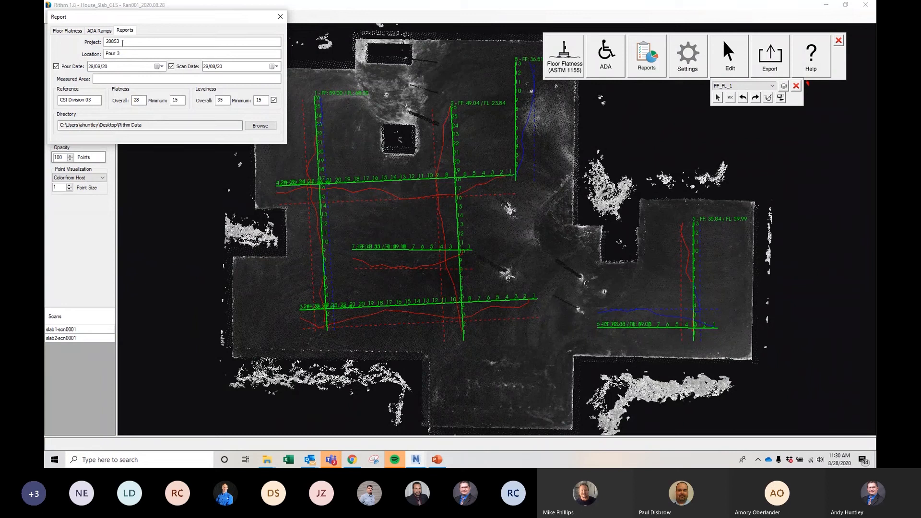
Set the report's project to 20853 Tips and its location to Lv 32 P2, and create the FF_FL_1 report
click(133, 44)
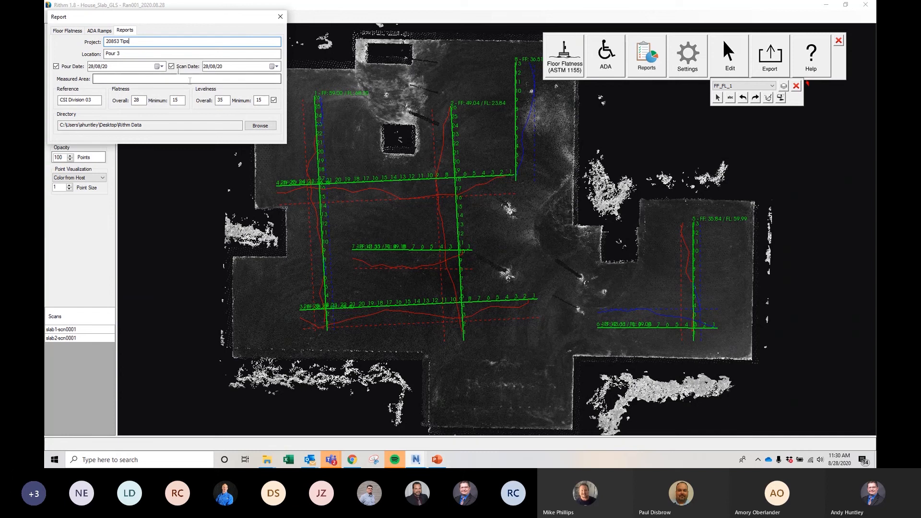
click(131, 53)
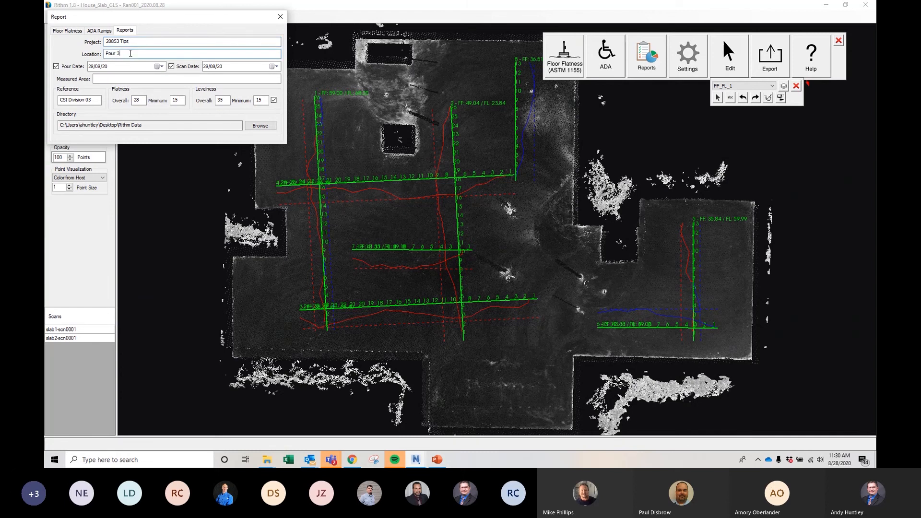
key(BackSpace)
key(BackSpace)
key(BackSpace)
key(BackSpace)
click(67, 30)
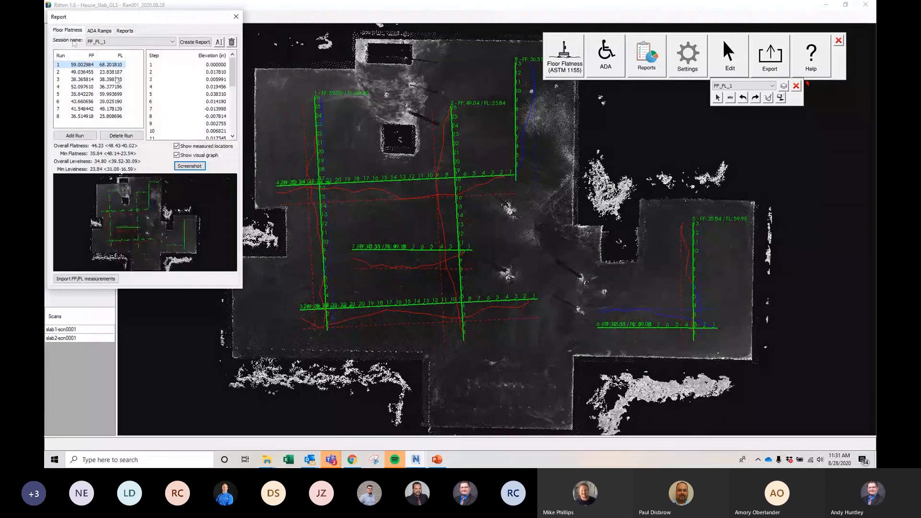
click(196, 44)
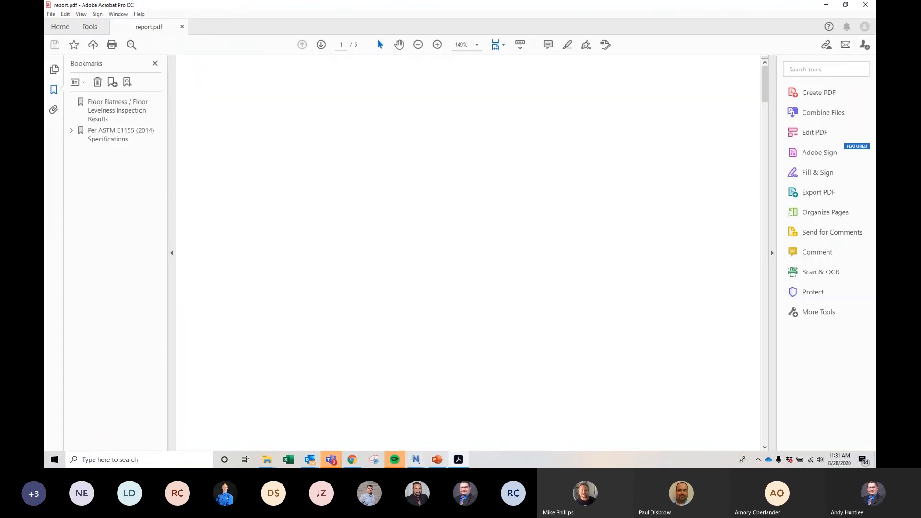
Review the report's slab image, inspection information, contract specifications and overall results, and close the PDF
scroll(318, 362, down, 2)
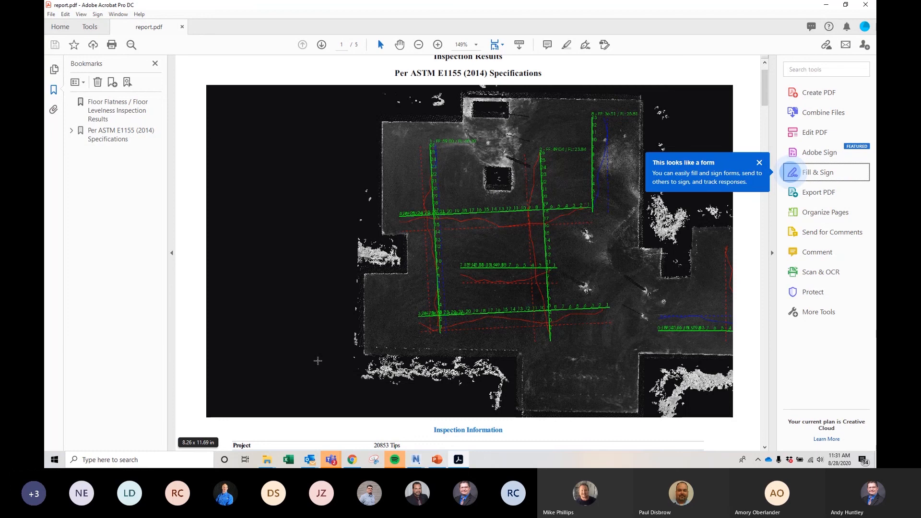
scroll(516, 386, down, 5)
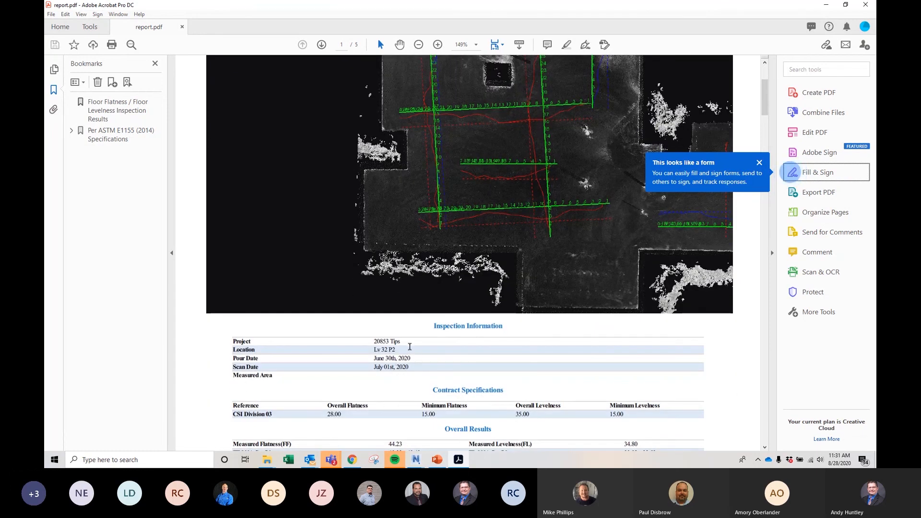
scroll(409, 349, down, 1)
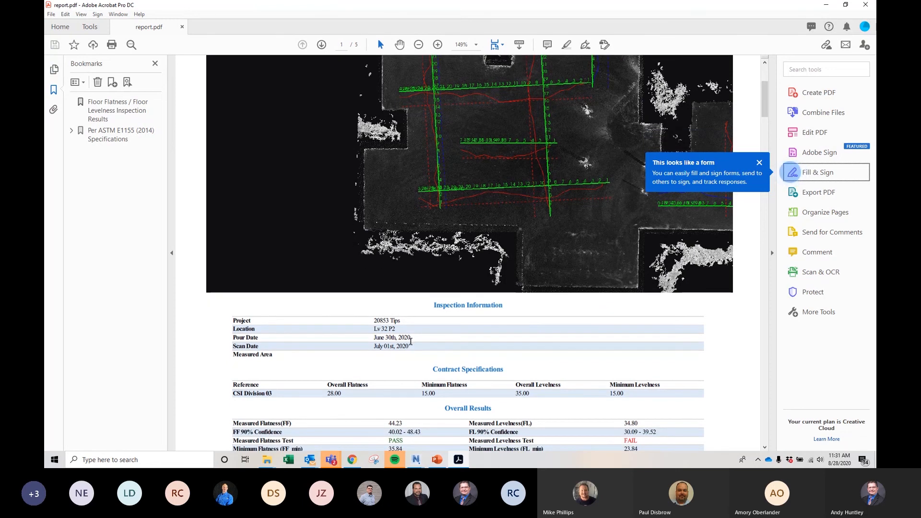
key(F4)
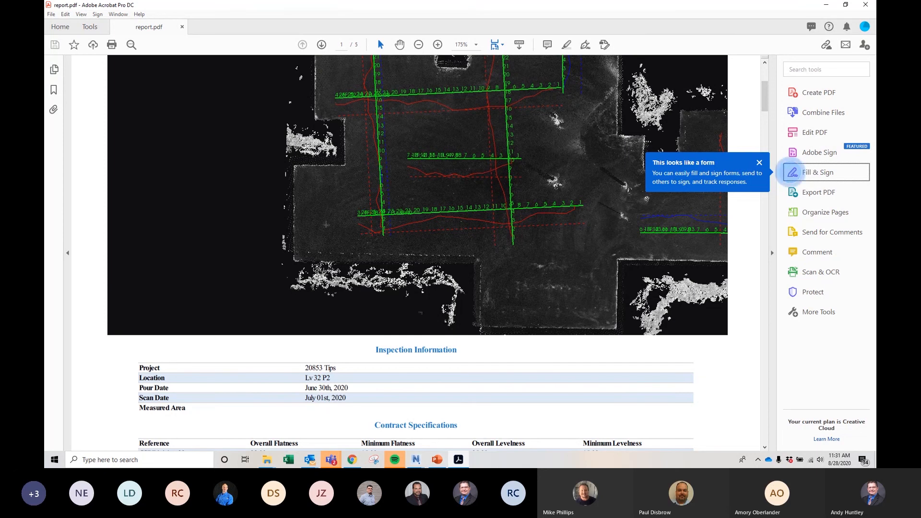
scroll(354, 367, down, 3)
scroll(352, 373, down, 1)
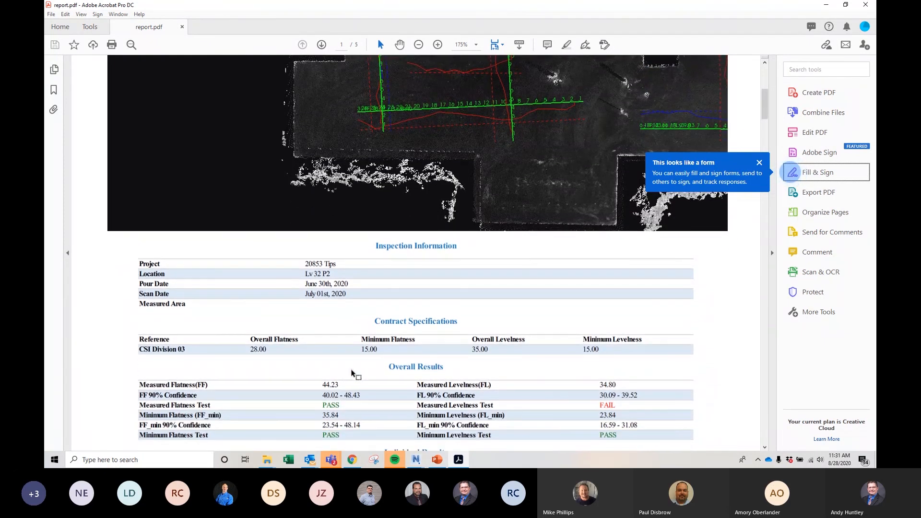
scroll(348, 360, down, 1)
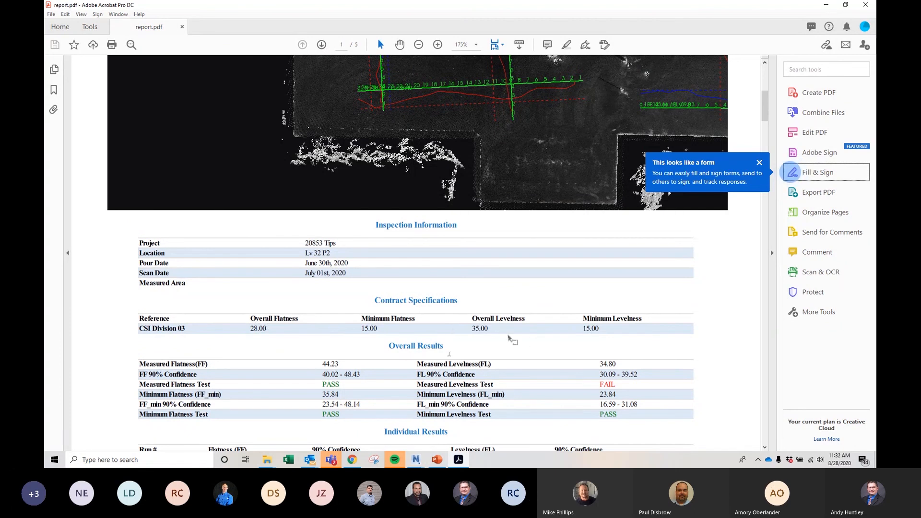
scroll(467, 328, down, 2)
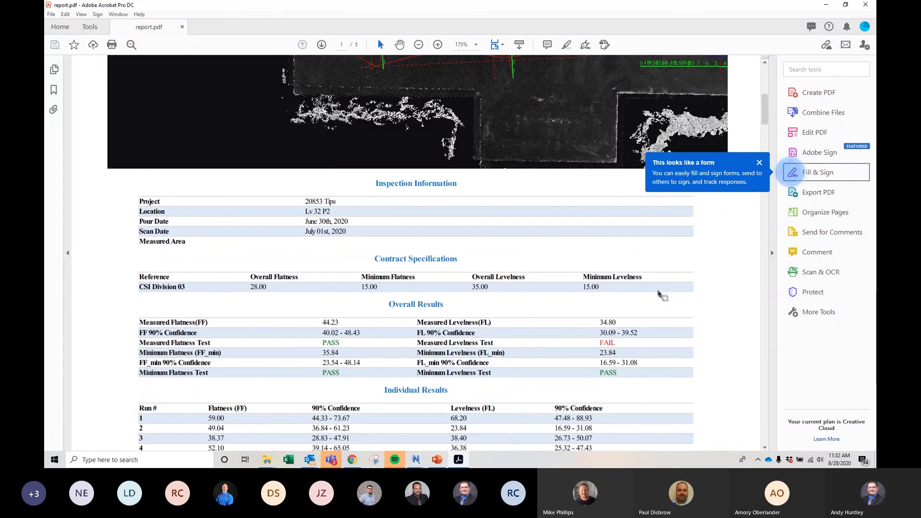
click(870, 5)
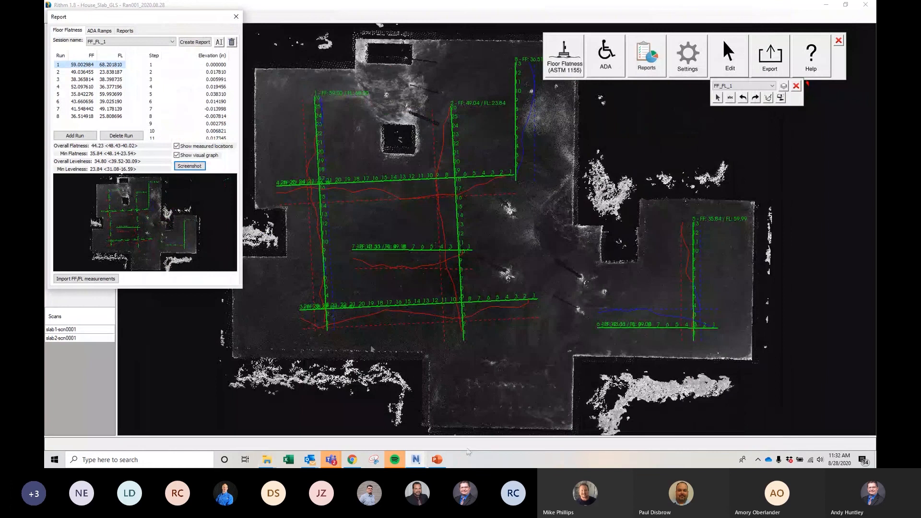
Set the report's overall flatness to 25, overall levelness to 15 and minimum levelness to 10
click(125, 30)
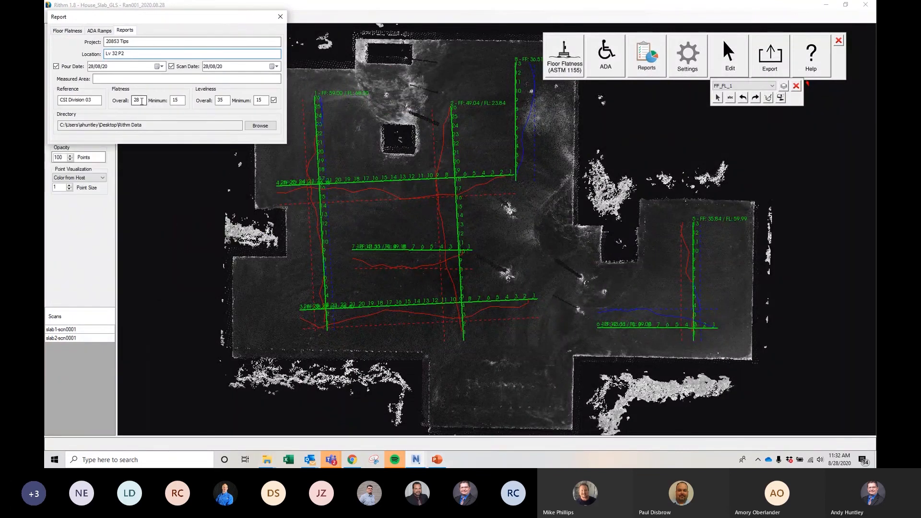
double_click(141, 101)
key(Tab)
key(Tab)
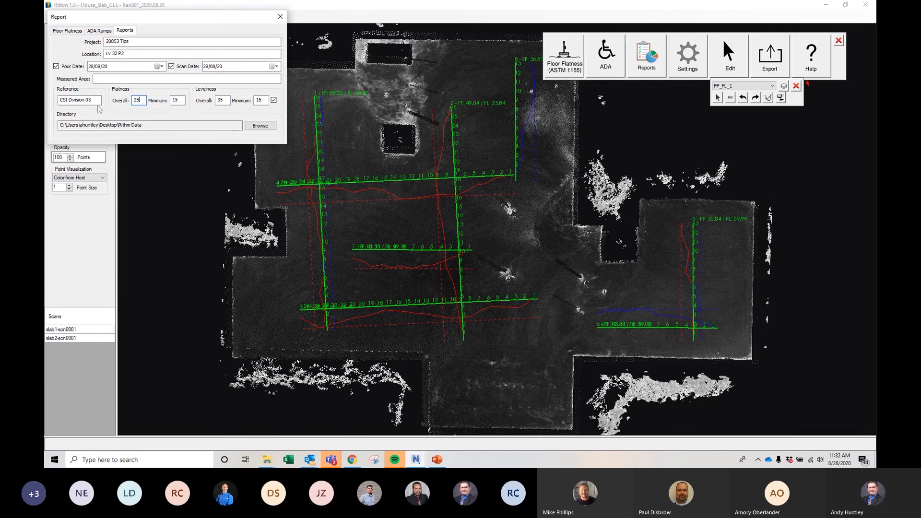
key(Tab)
key(Tab)
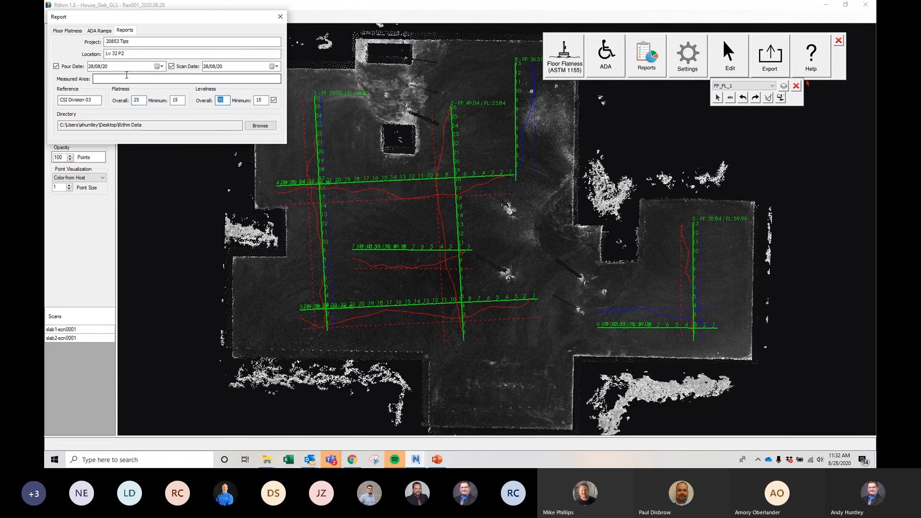
text(15)
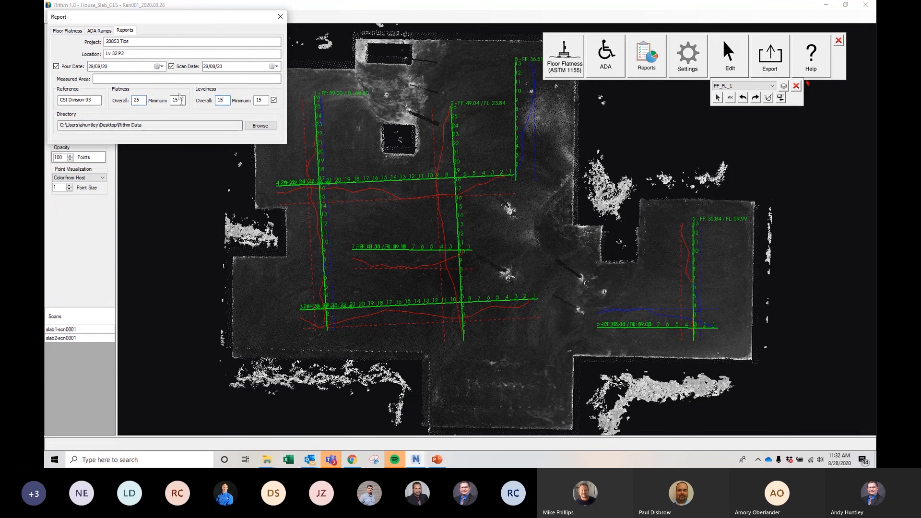
key(Tab)
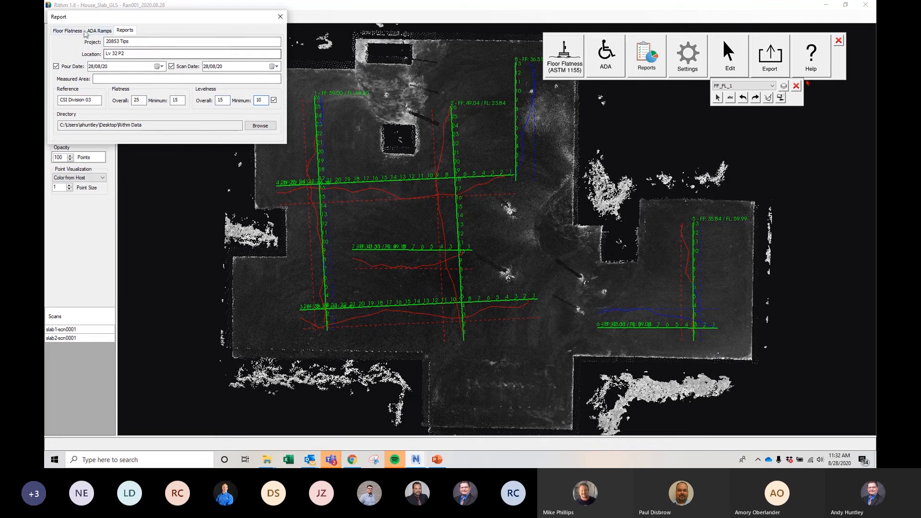
Create the FF_FL_1 report again with the revised specifications and bring its PDF to the front in Adobe Acrobat
click(78, 36)
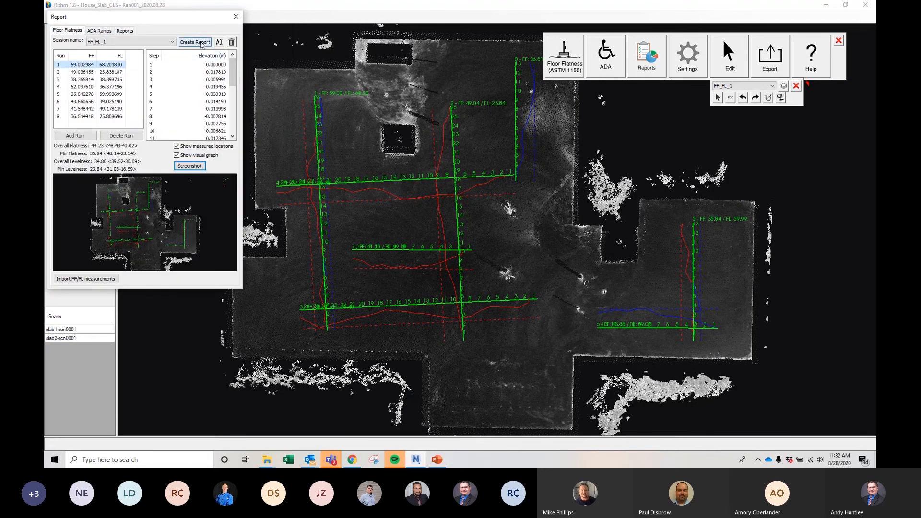
click(195, 42)
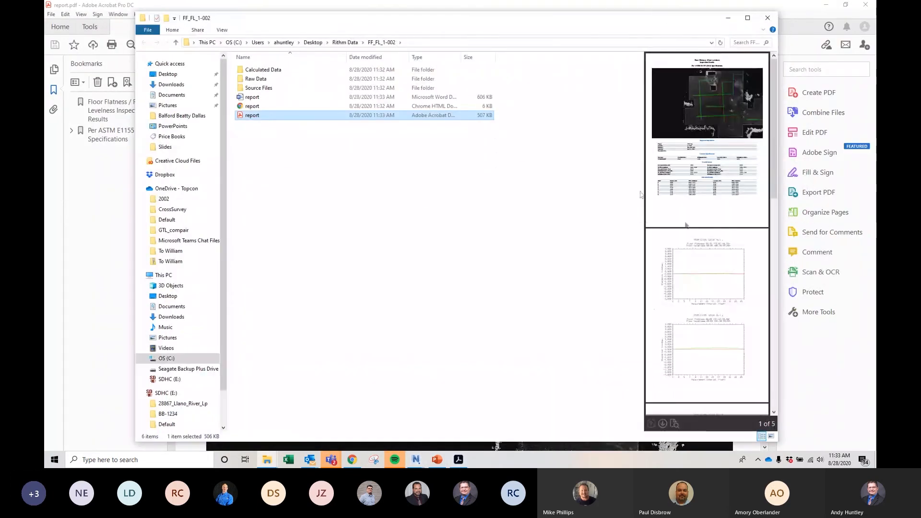
click(207, 5)
Examine the new report's contract specifications, overall and individual run results, and the elevation graphs of the runs
scroll(508, 337, down, 5)
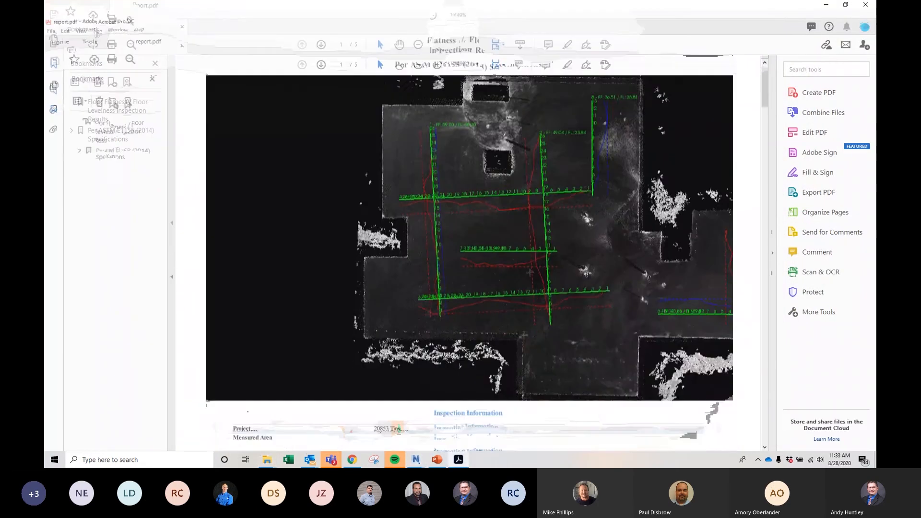
scroll(507, 339, down, 3)
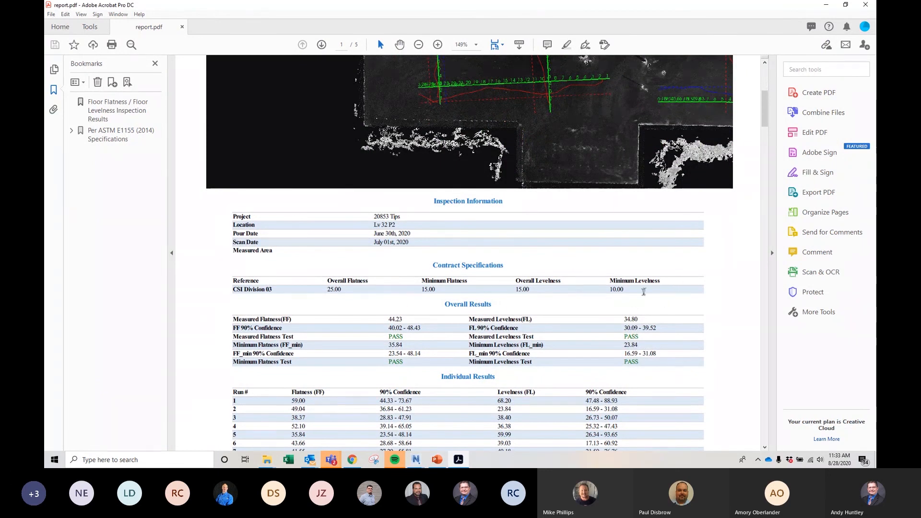
scroll(633, 302, down, 2)
scroll(633, 300, down, 1)
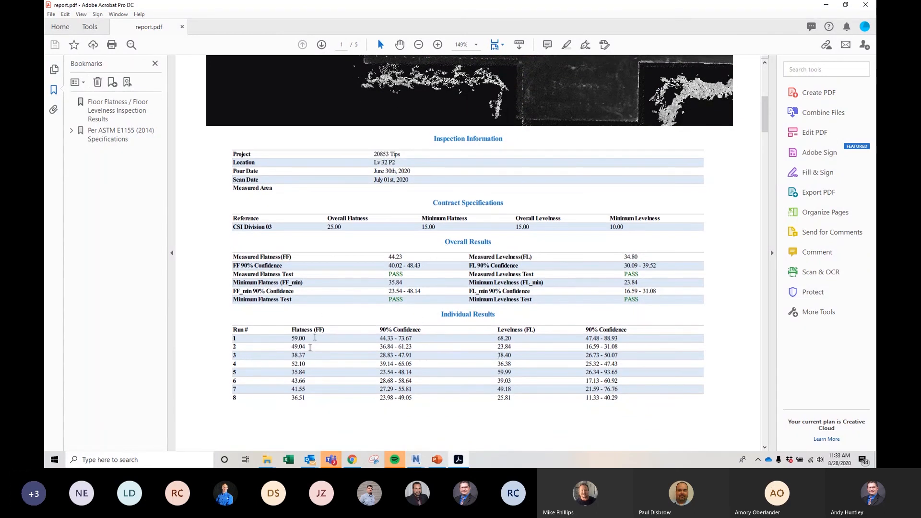
scroll(314, 369, down, 1)
scroll(315, 370, down, 8)
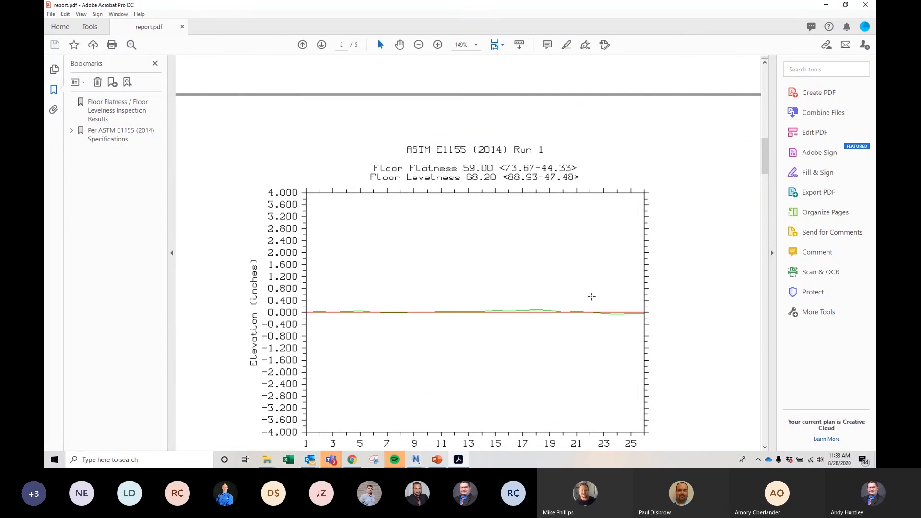
scroll(590, 297, down, 3)
scroll(586, 322, down, 10)
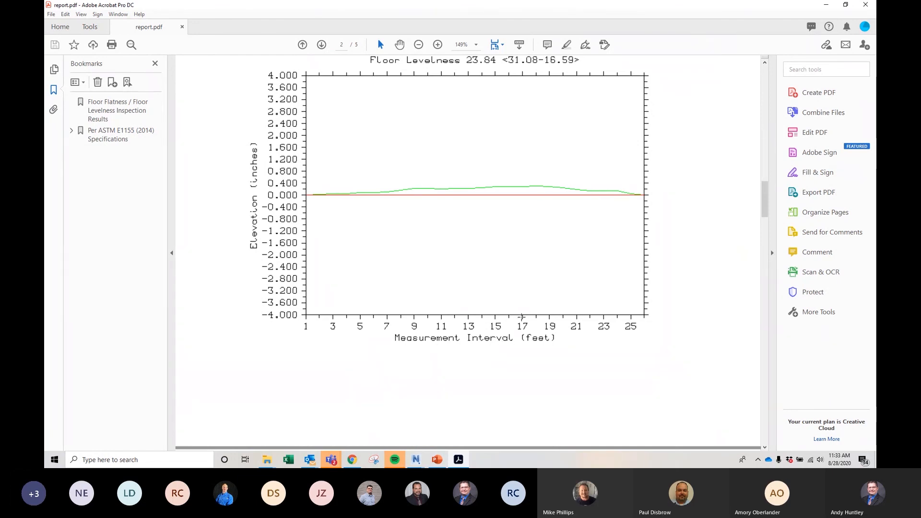
scroll(517, 298, down, 15)
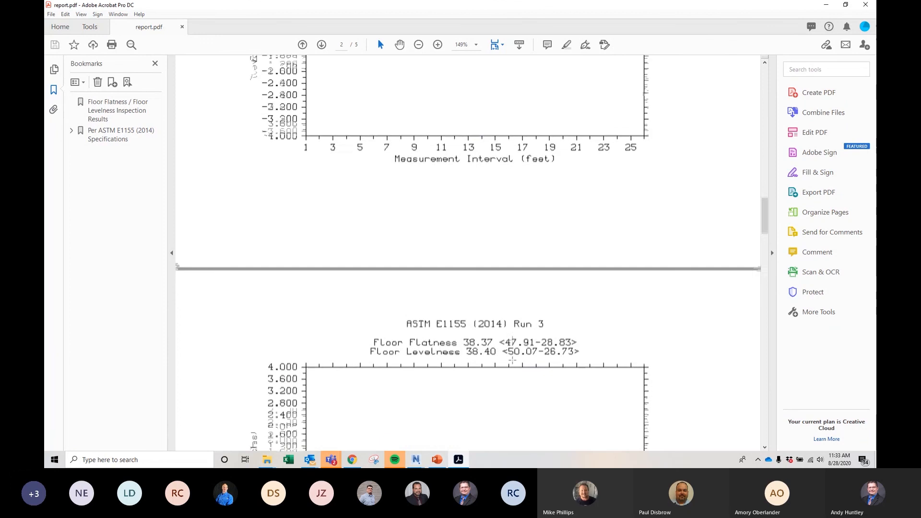
scroll(510, 315, down, 1)
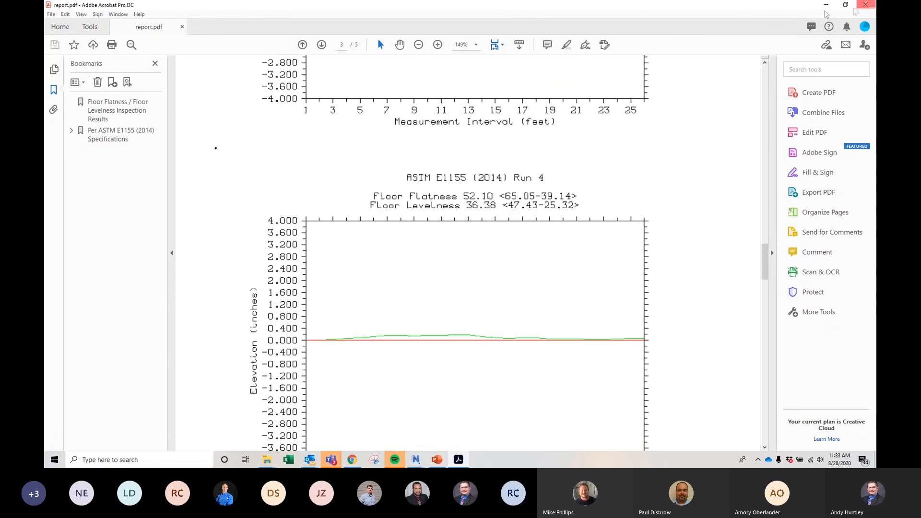
Put the PDF away and open the Word version of the report from the FF_FL_1-002 folder
click(826, 5)
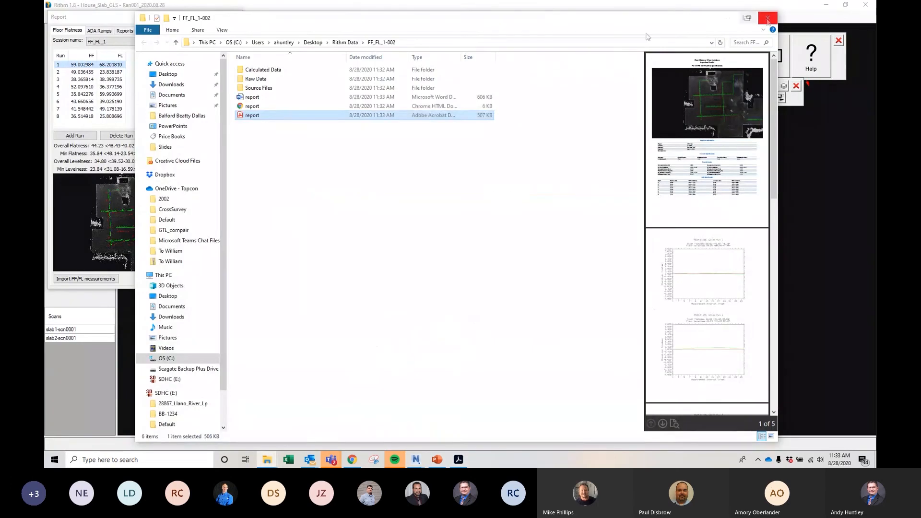
click(252, 99)
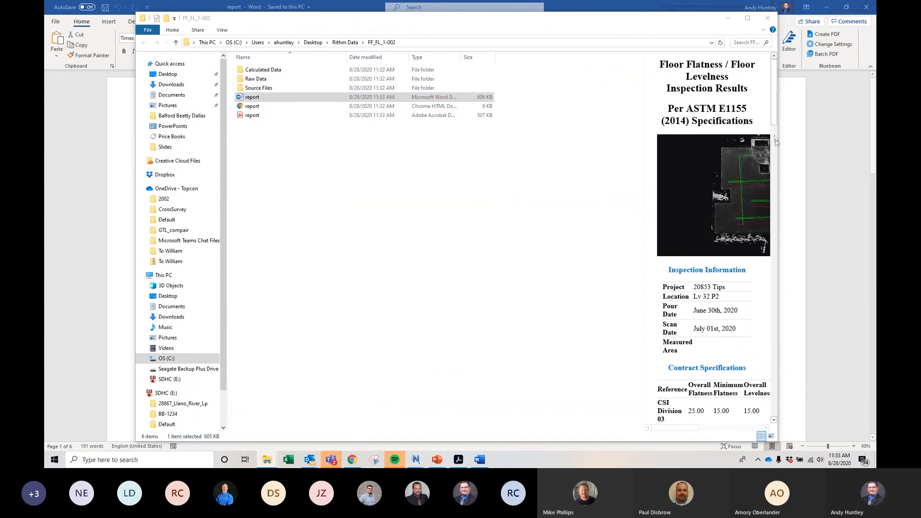
click(724, 6)
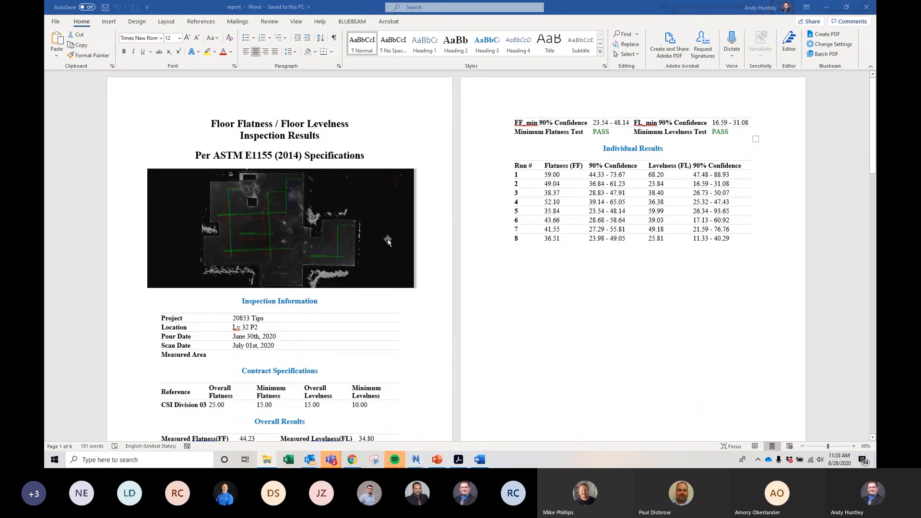
Review the Word report's contract specifications, overall and individual results and run graphs, and close the document
scroll(390, 240, down, 3)
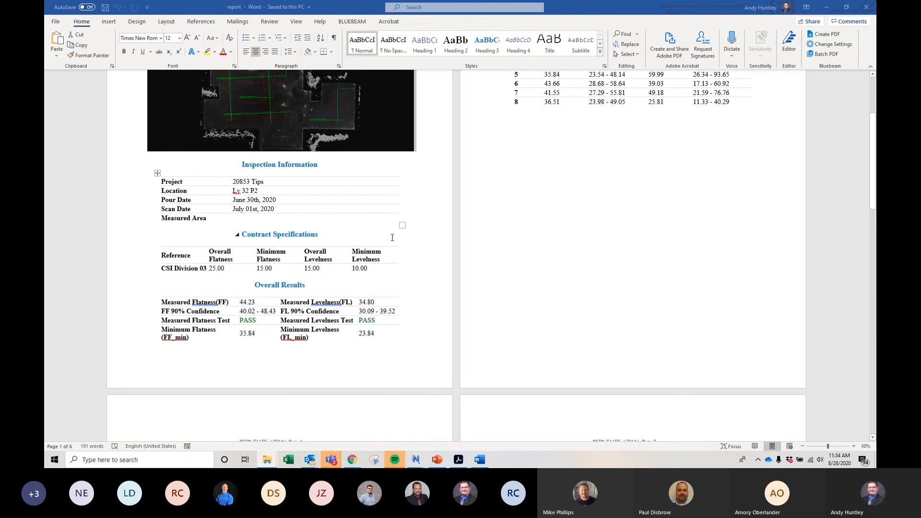
scroll(400, 185, down, 6)
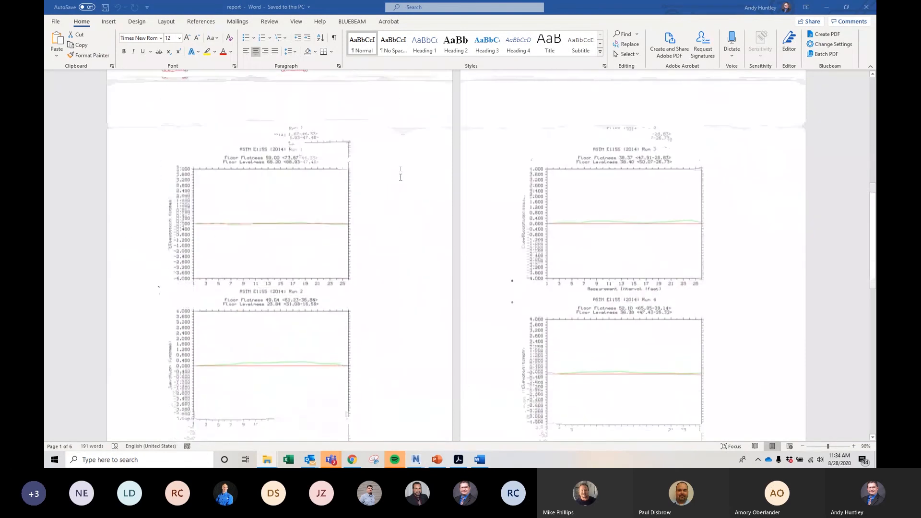
scroll(400, 177, up, 6)
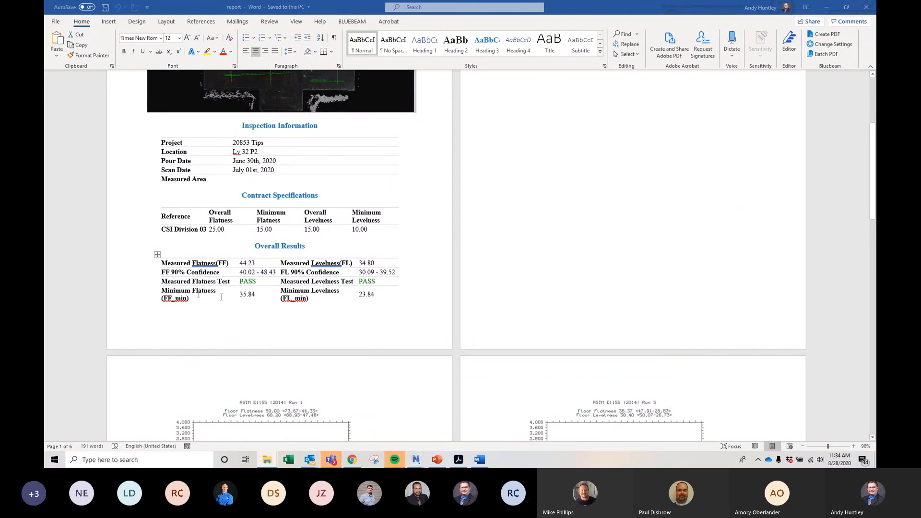
scroll(321, 307, up, 5)
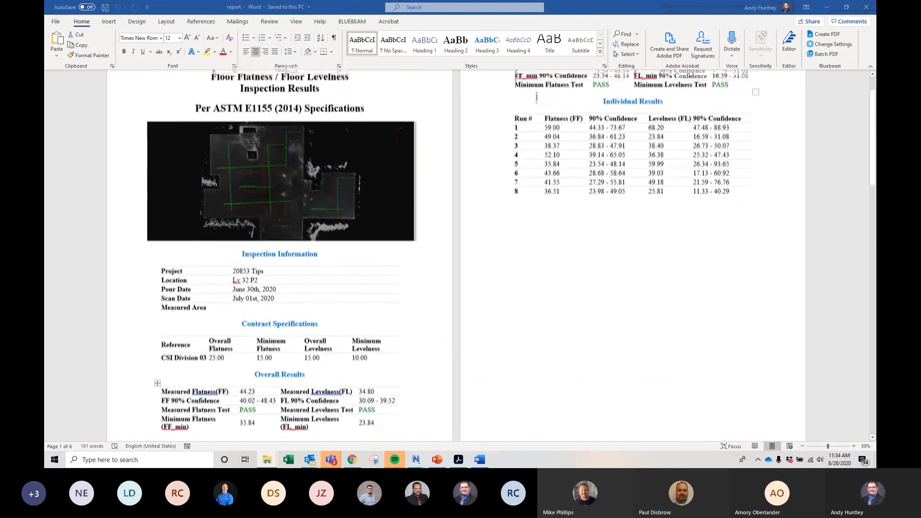
click(870, 7)
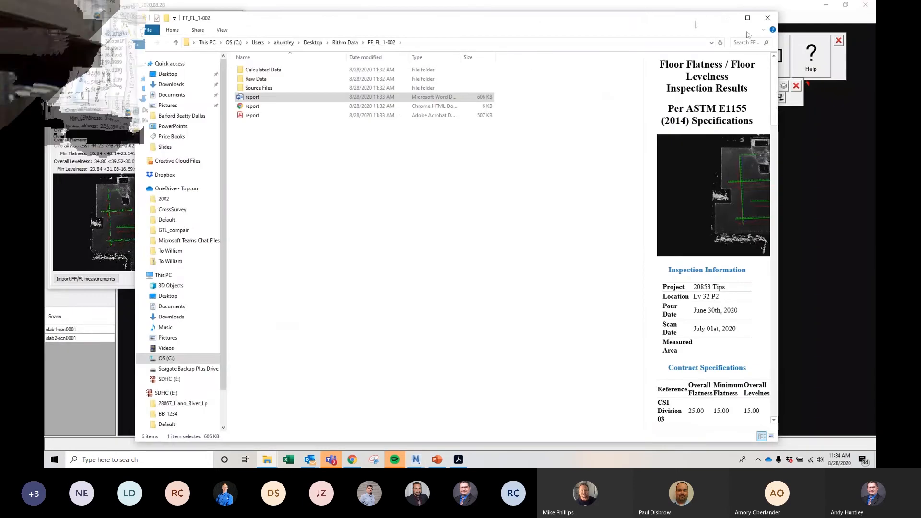
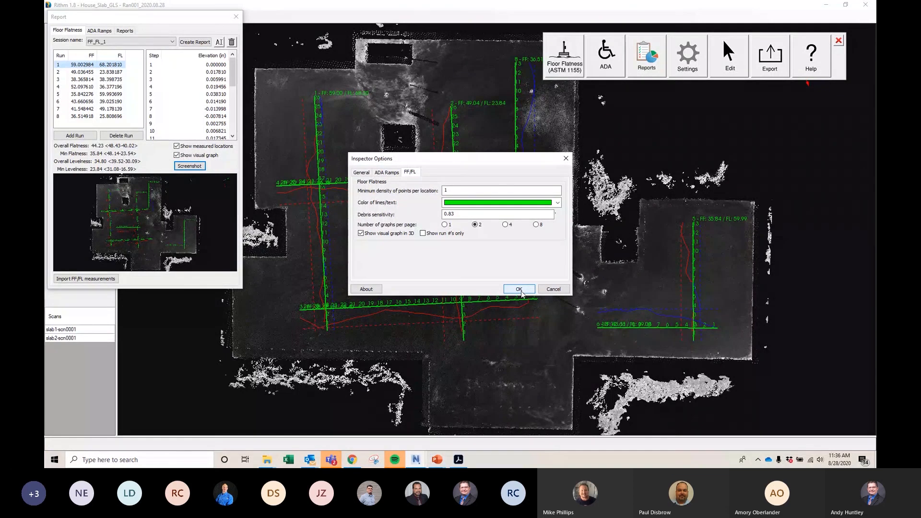
Accept the FF/FL inspector options and look over the run lines and their elevation graphs across the slab
click(522, 291)
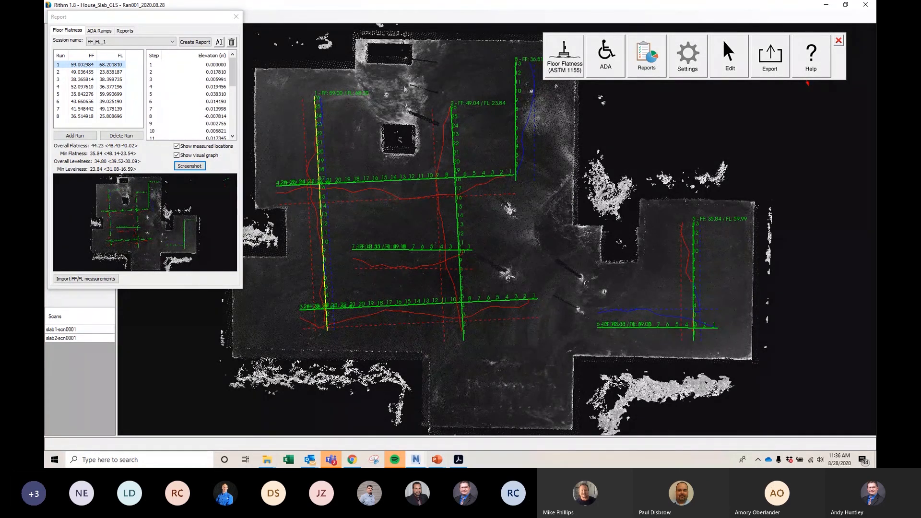
scroll(563, 263, up, 5)
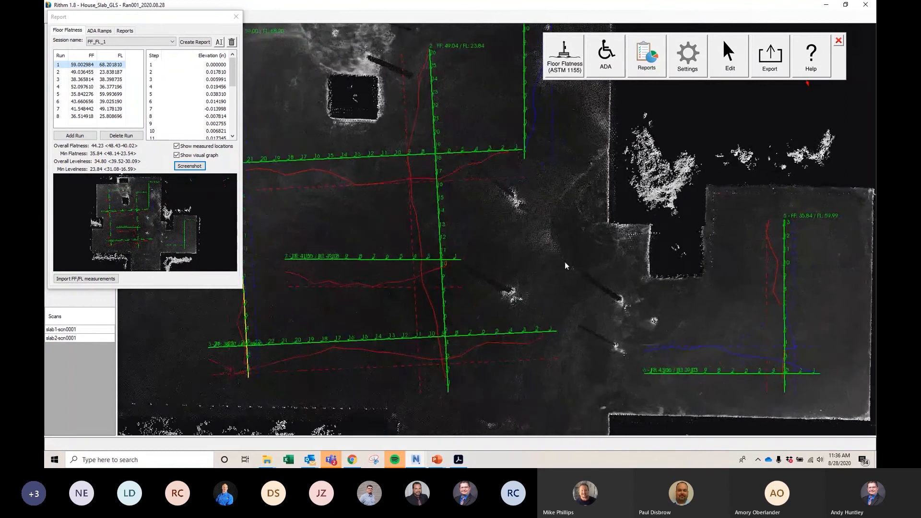
middle_drag(515, 253, 493, 235)
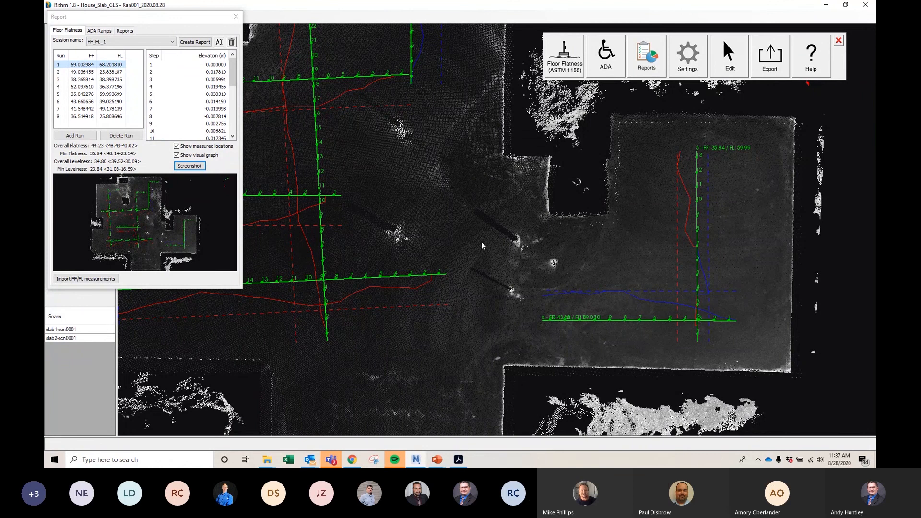
middle_drag(628, 271, 726, 255)
middle_drag(438, 290, 571, 345)
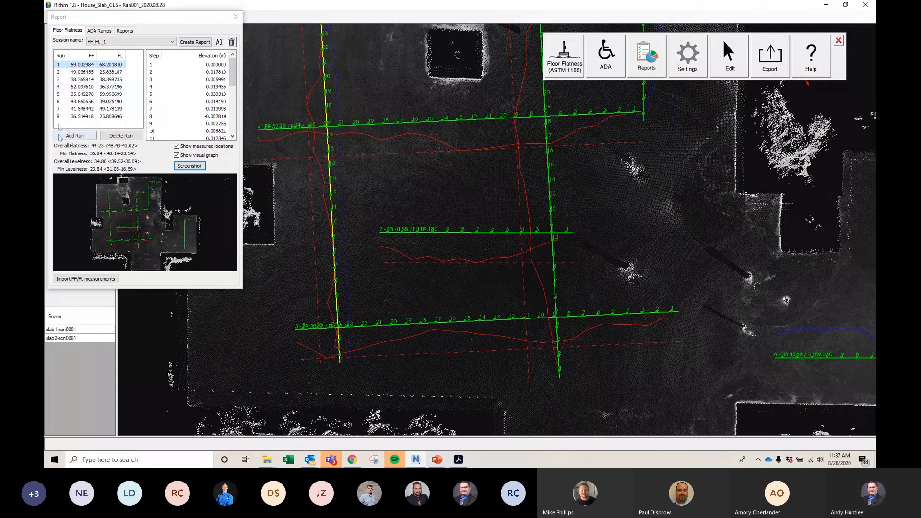
Delete run 8 from the FF_FL_1 session
click(59, 121)
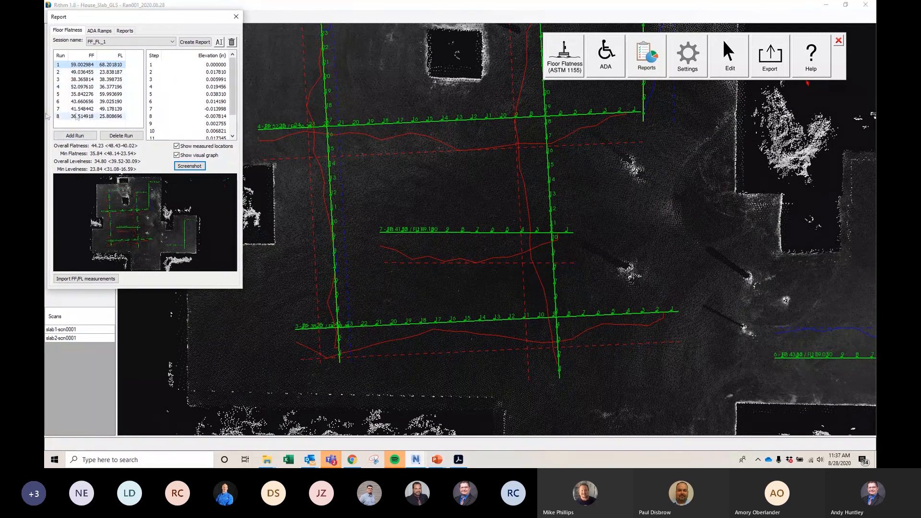
click(86, 116)
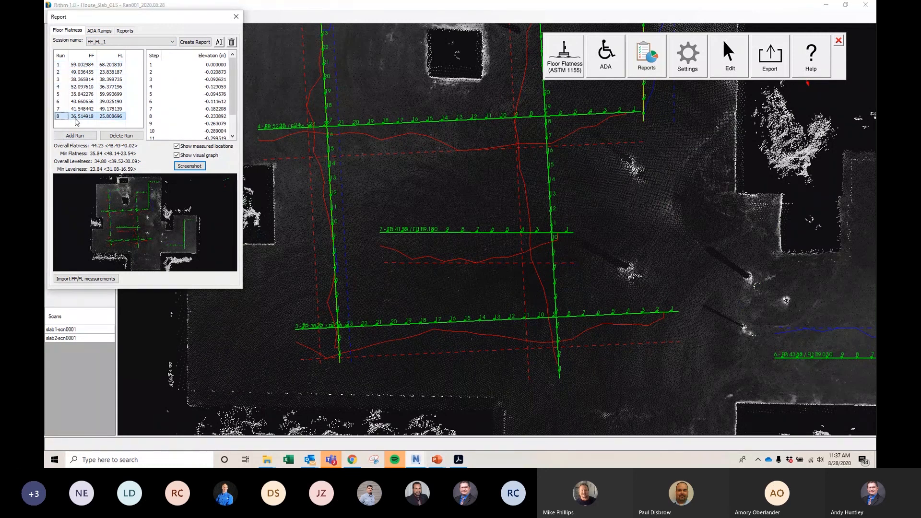
click(129, 136)
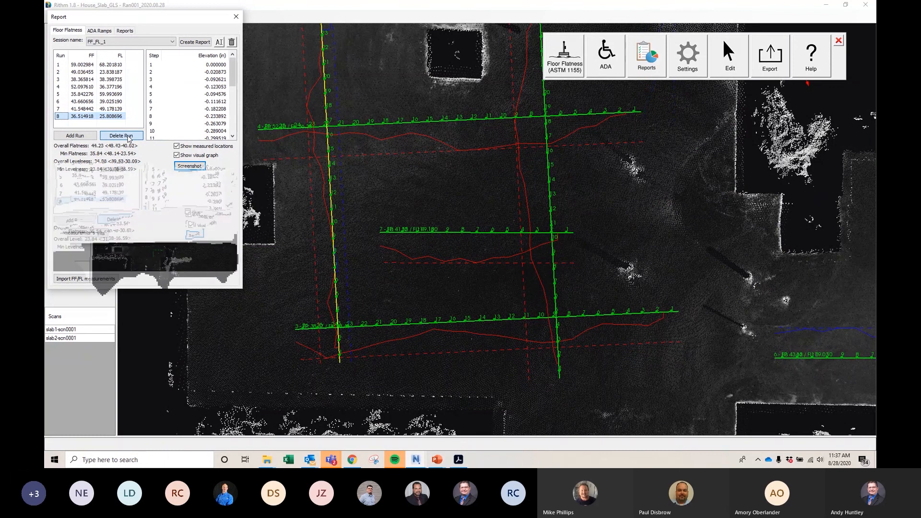
click(127, 137)
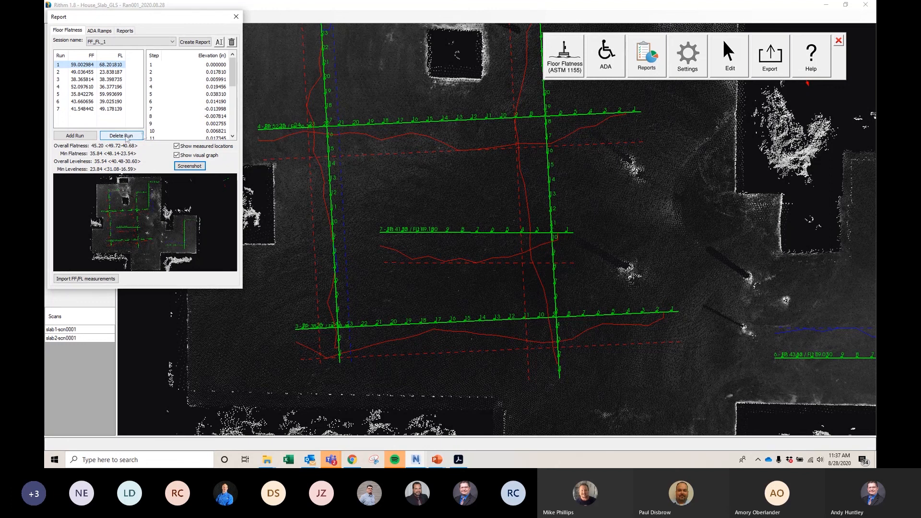
Try to add a replacement run to FF_FL_1 beside run 2, starting near the end of run 4, and dismiss the length warnings
click(72, 136)
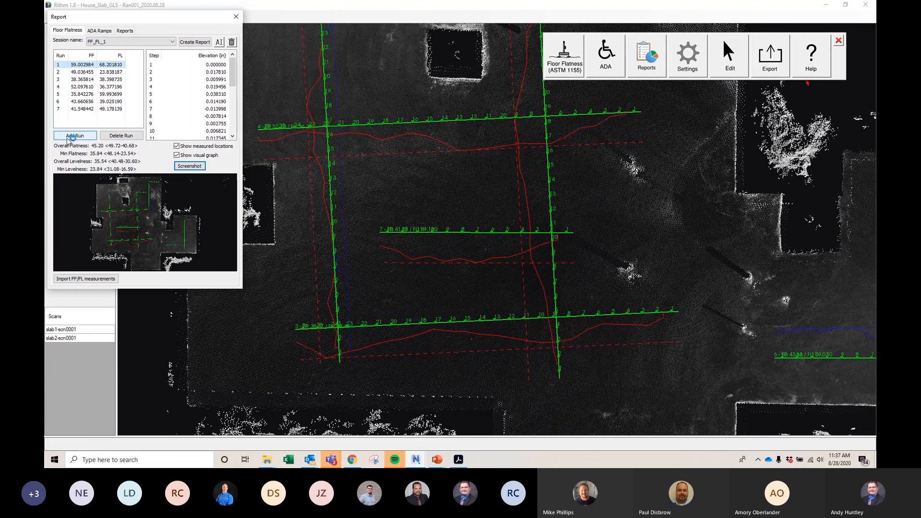
click(68, 136)
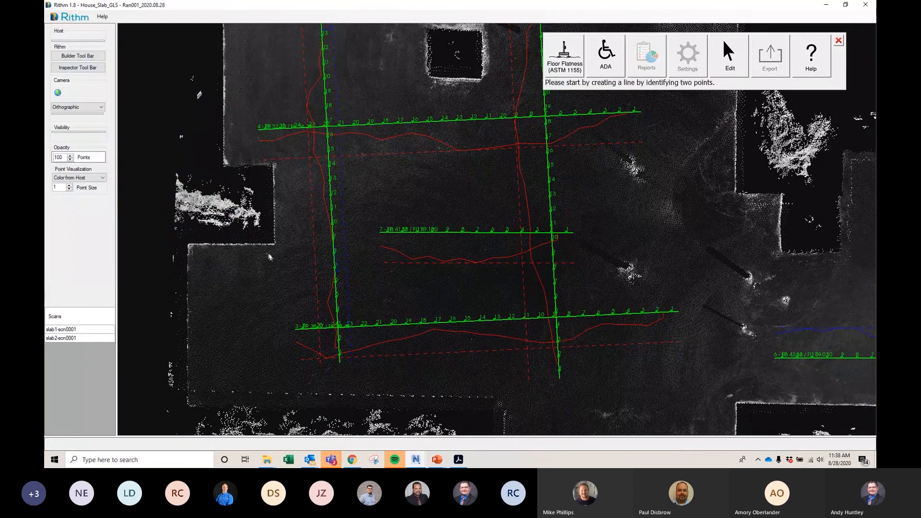
middle_drag(738, 295, 503, 271)
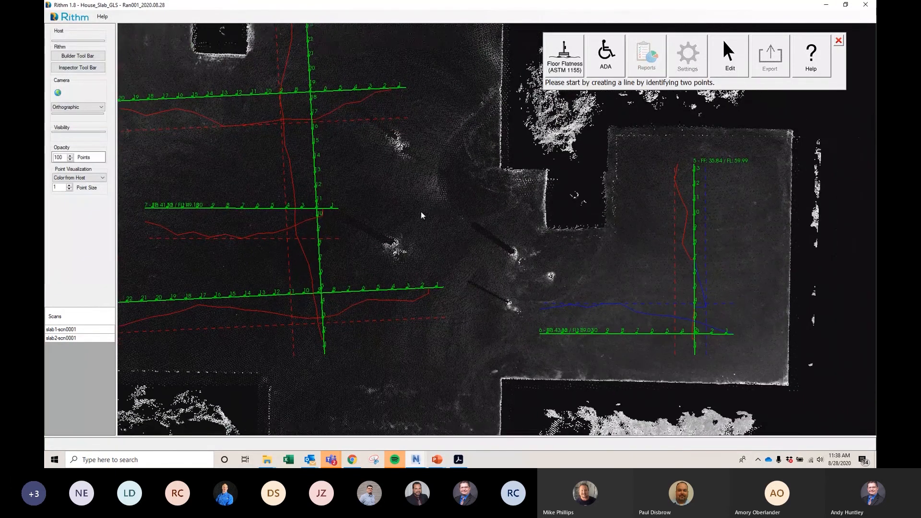
scroll(421, 212, down, 5)
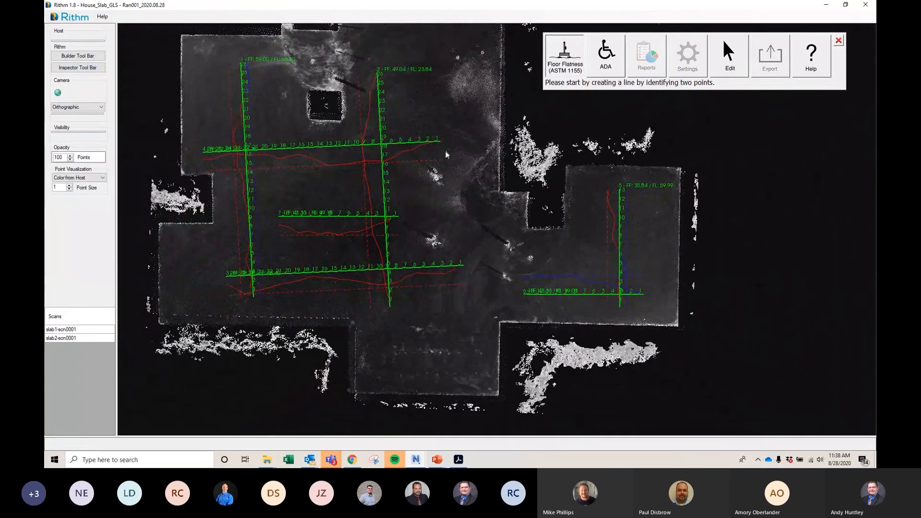
click(446, 151)
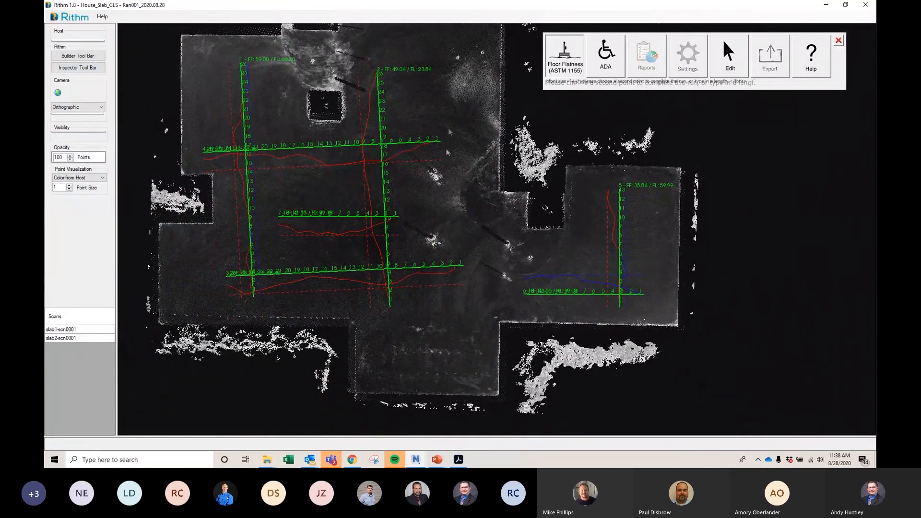
click(448, 53)
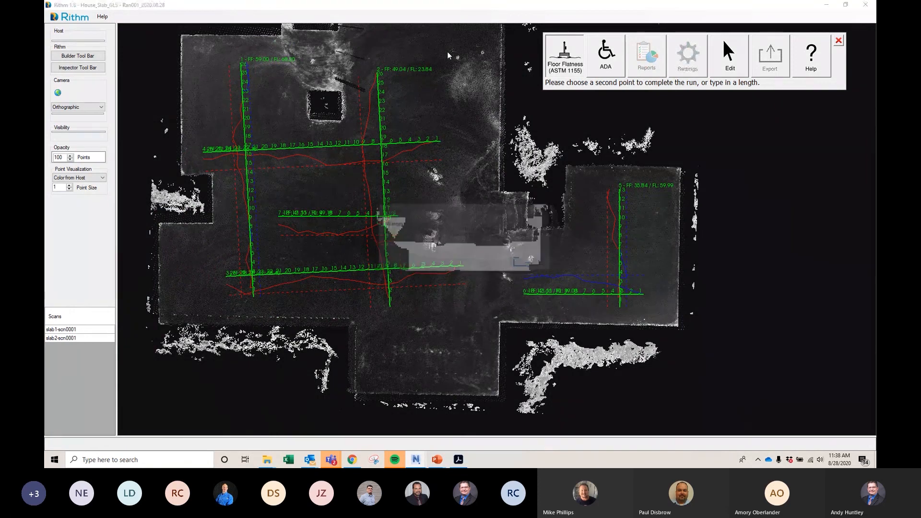
click(530, 262)
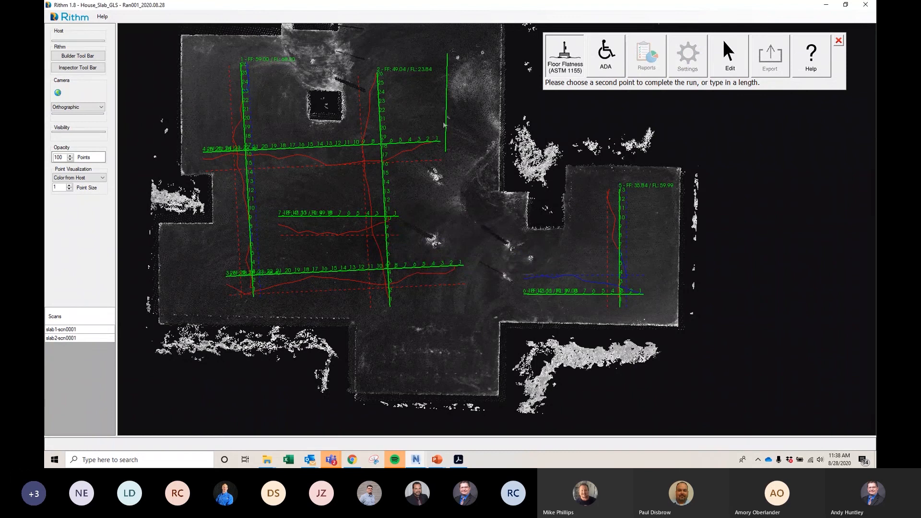
click(448, 103)
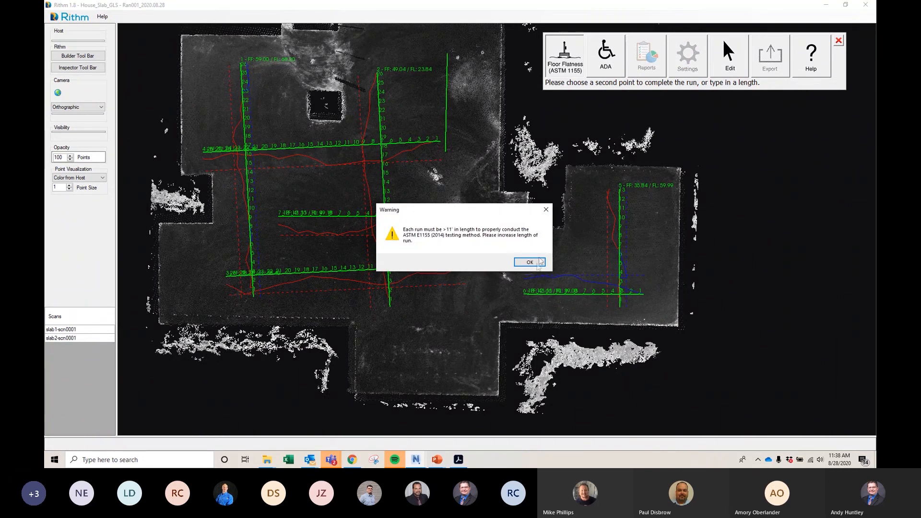
click(529, 262)
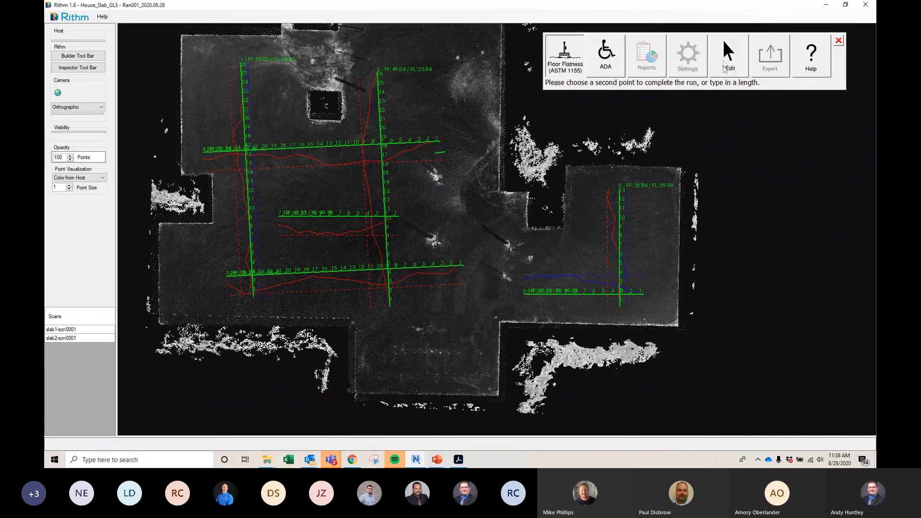
Undo the last drawing edit and choose FF_FL_1 as the active layer for editing
click(726, 68)
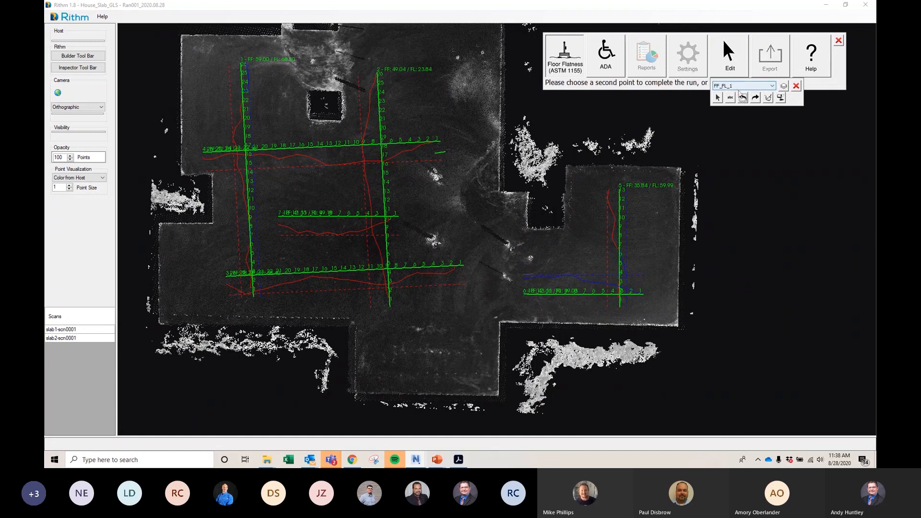
click(742, 98)
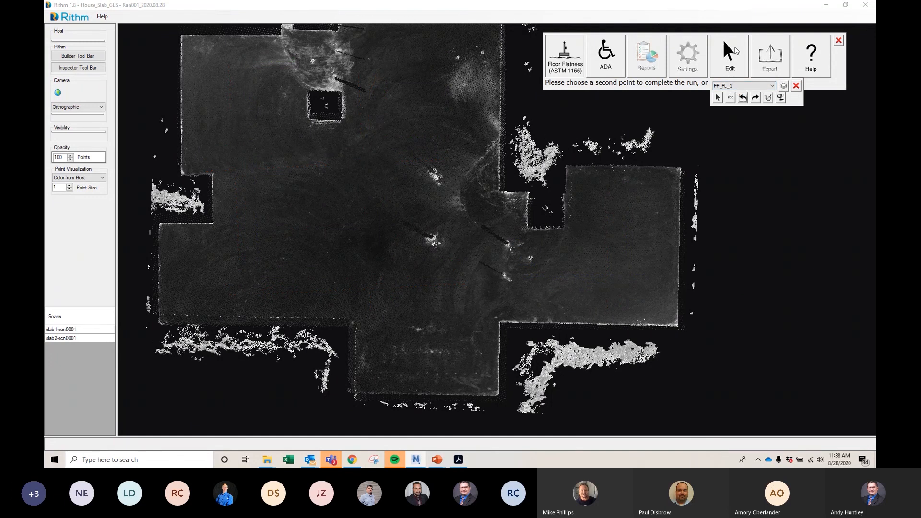
click(768, 87)
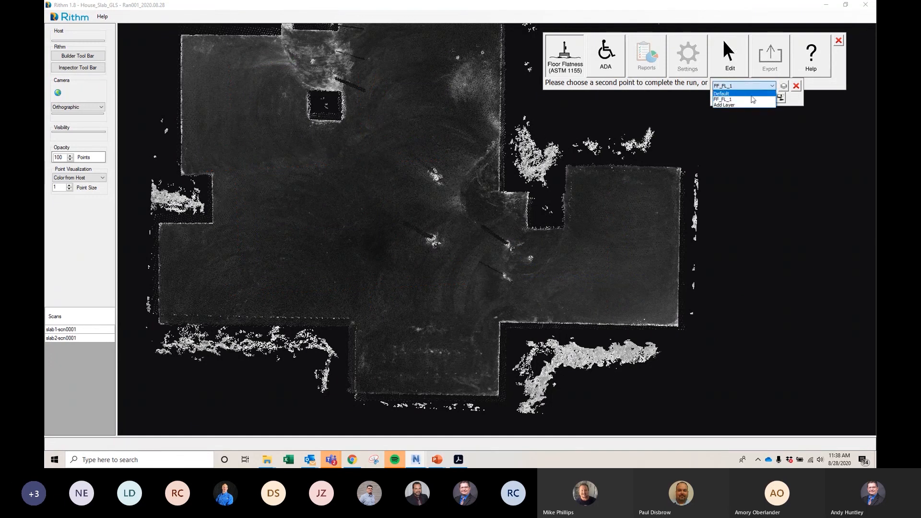
click(768, 99)
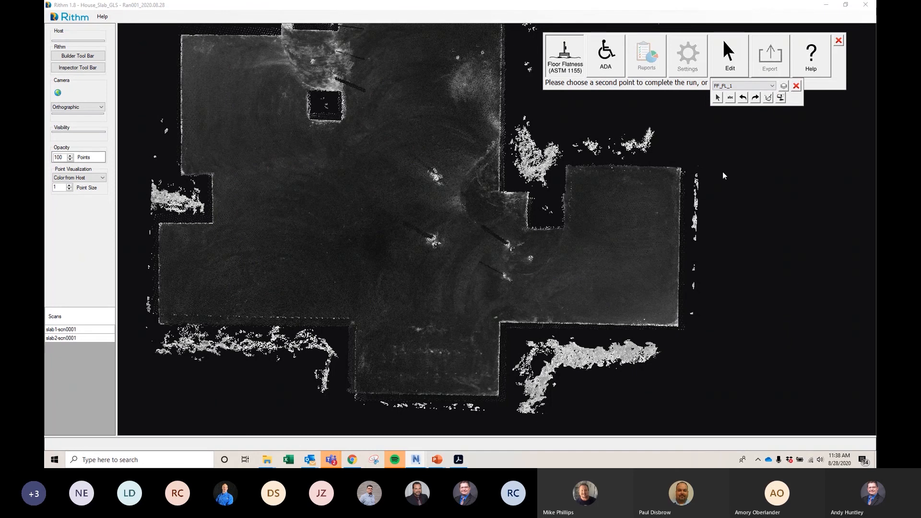
Leave the floor flatness tool, reopen the Inspector toolbar, and check the floor flatness report for sessions and runs
click(729, 60)
click(569, 63)
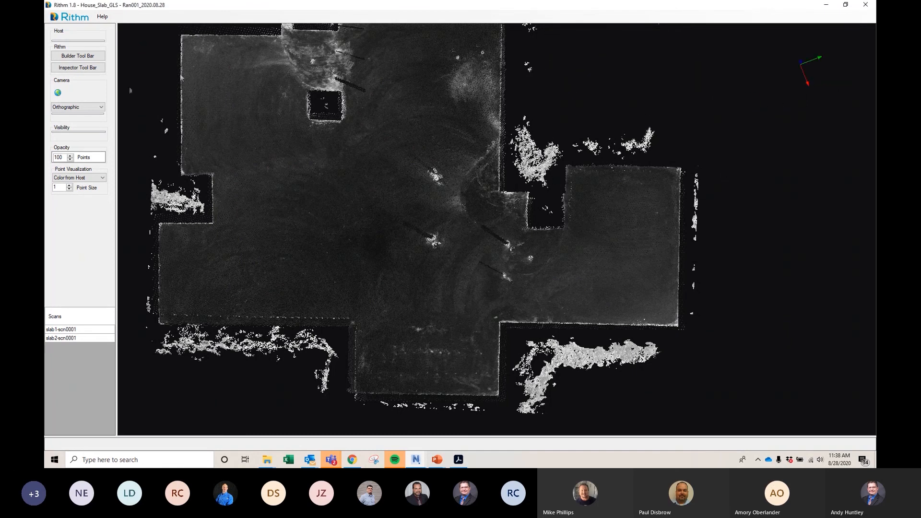
click(75, 68)
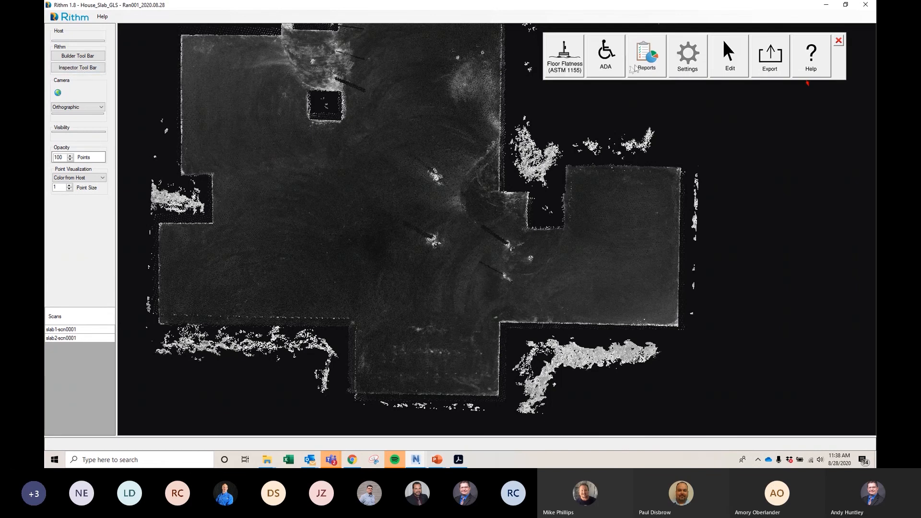
click(649, 67)
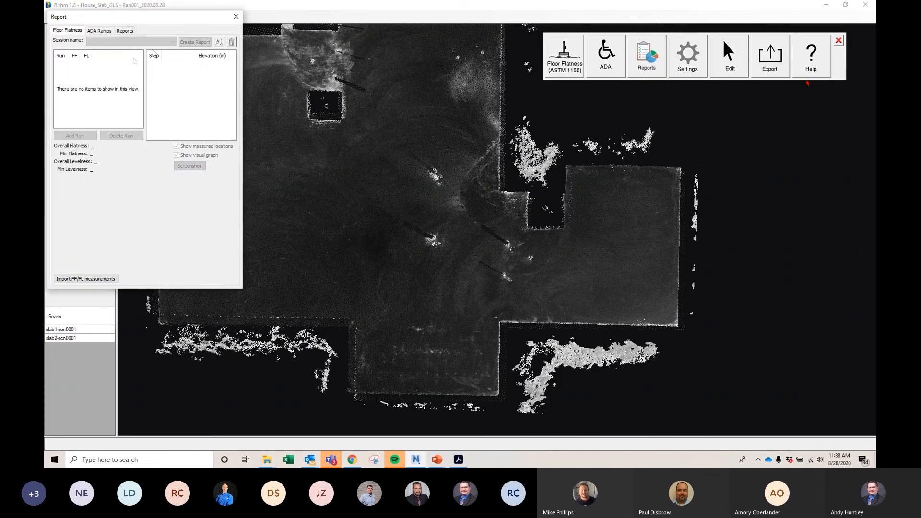
click(236, 17)
Draw an additional floor flatness run between the slab's outer edge and run 1, roughly parallel to run 1 and extending just past run 4
click(556, 67)
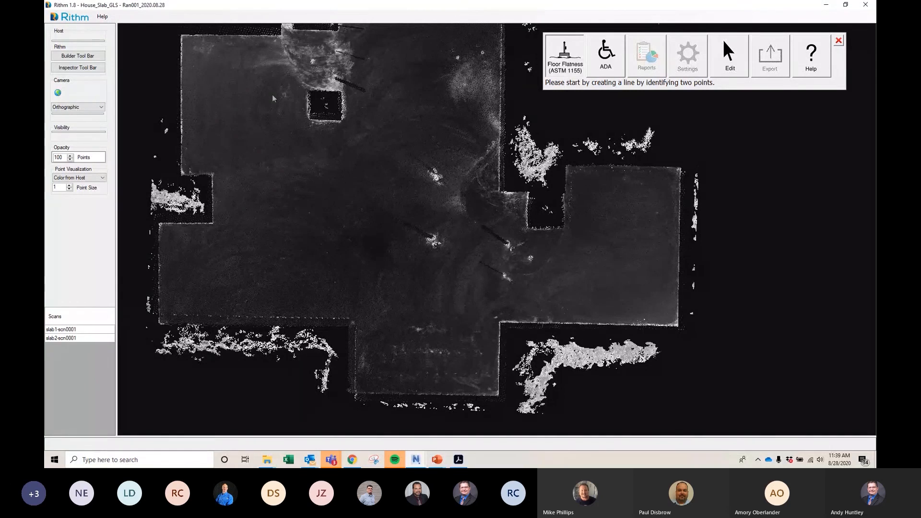
click(181, 184)
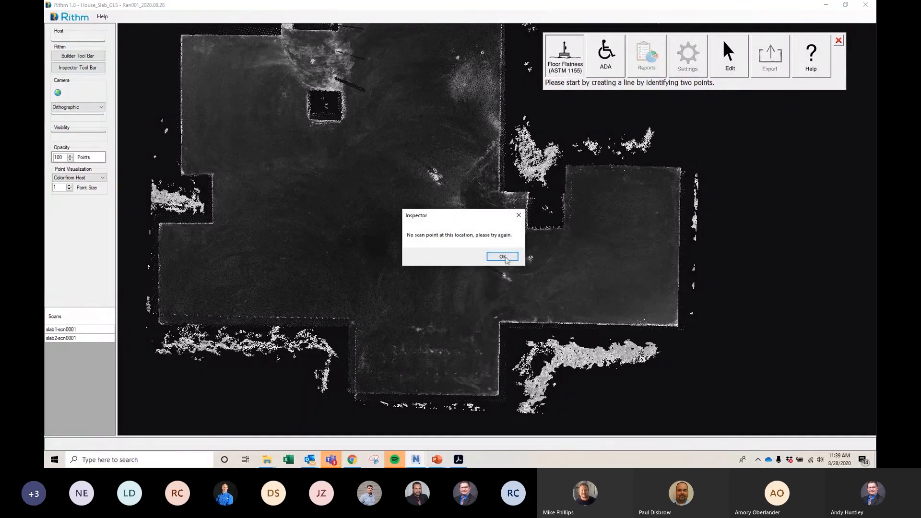
click(502, 257)
click(203, 243)
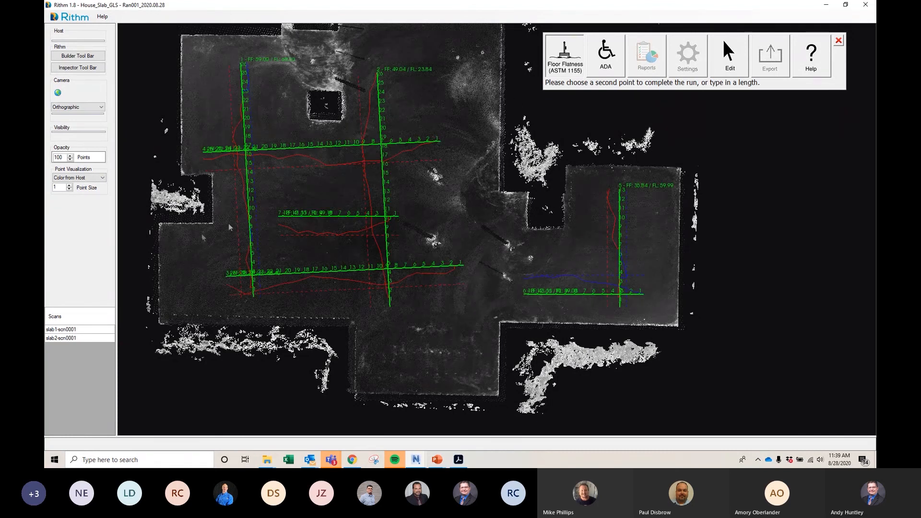
click(189, 286)
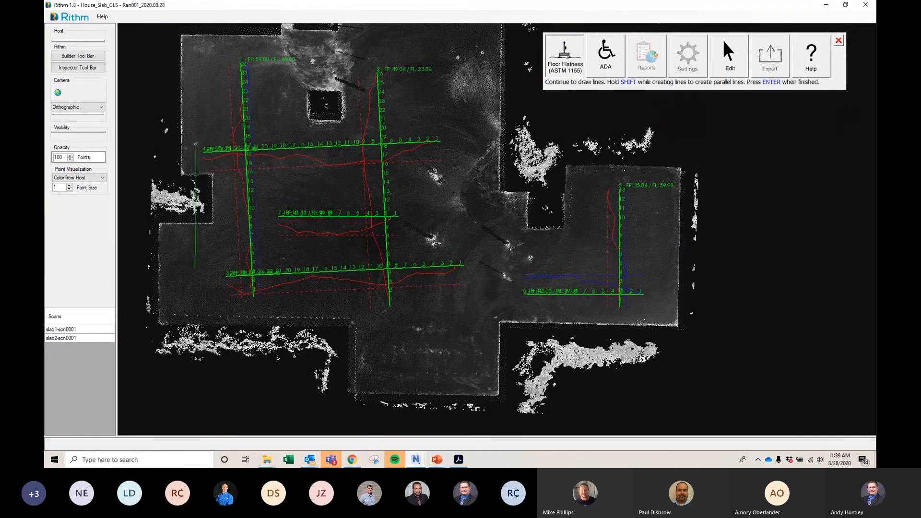
click(196, 137)
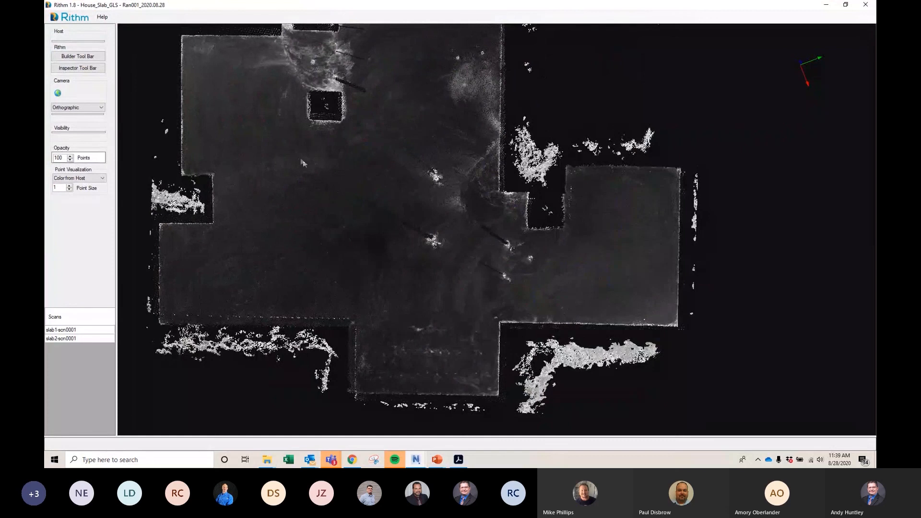
click(76, 69)
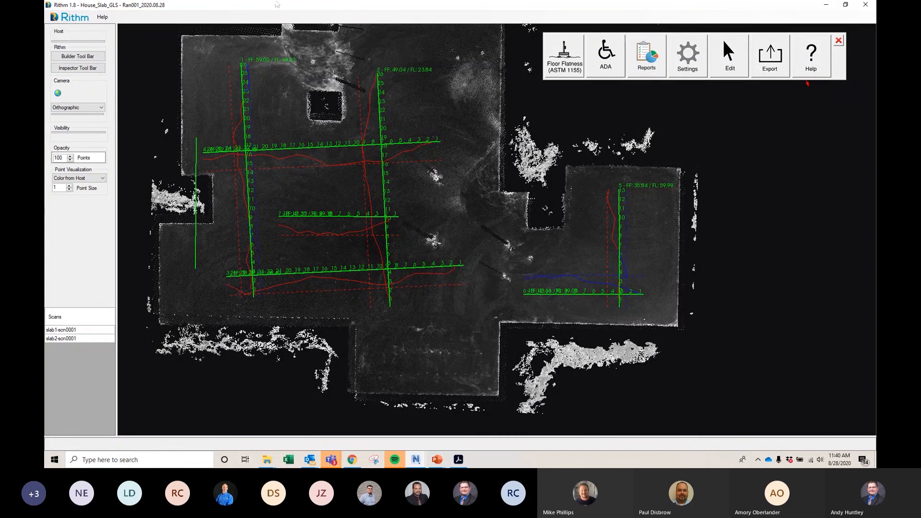
click(577, 67)
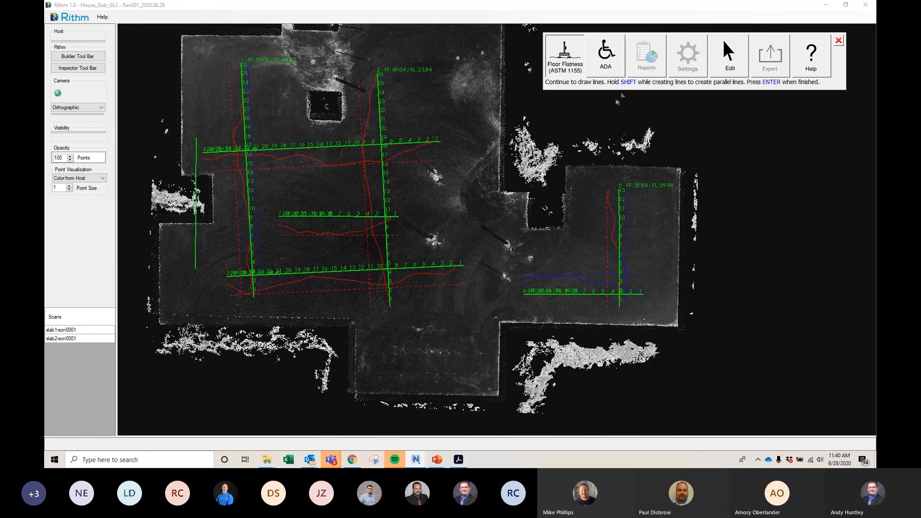
key(Escape)
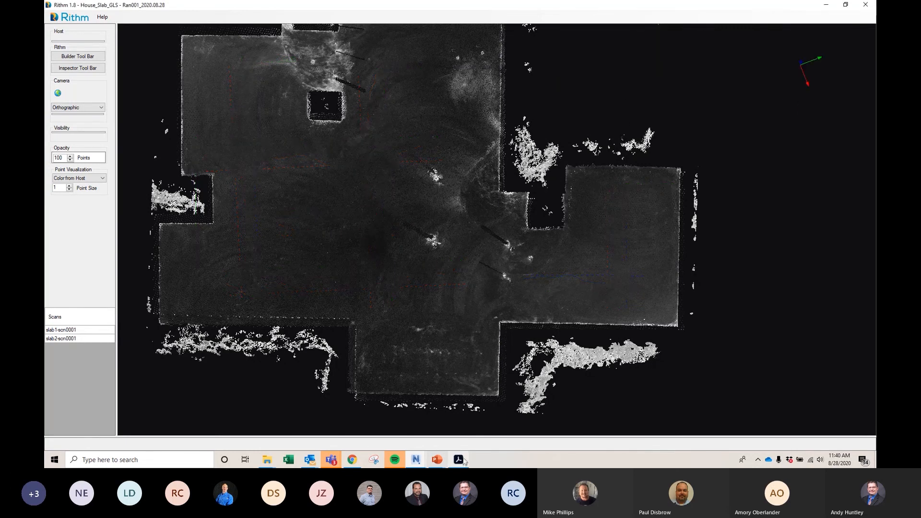
Close the open report.pdf document and reopen the Inspector toolbar for the slab scan
mouse_move(462, 463)
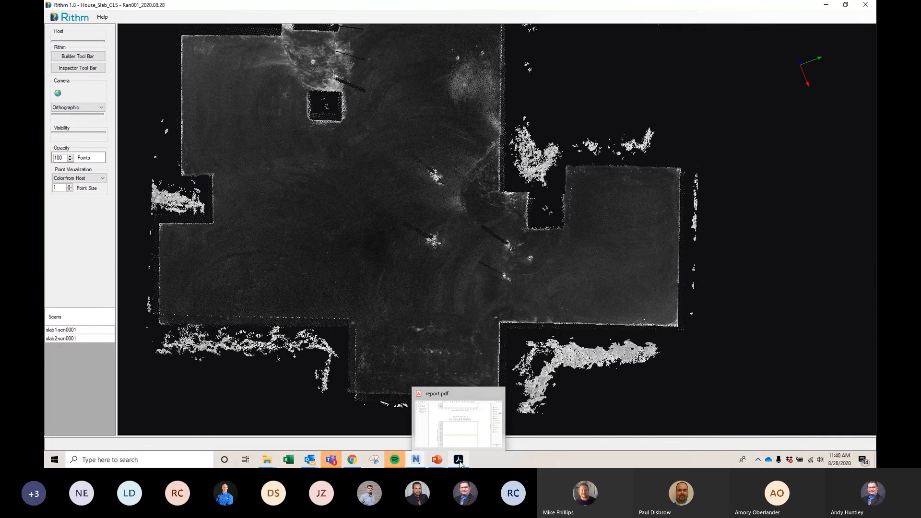
right_click(459, 463)
click(451, 441)
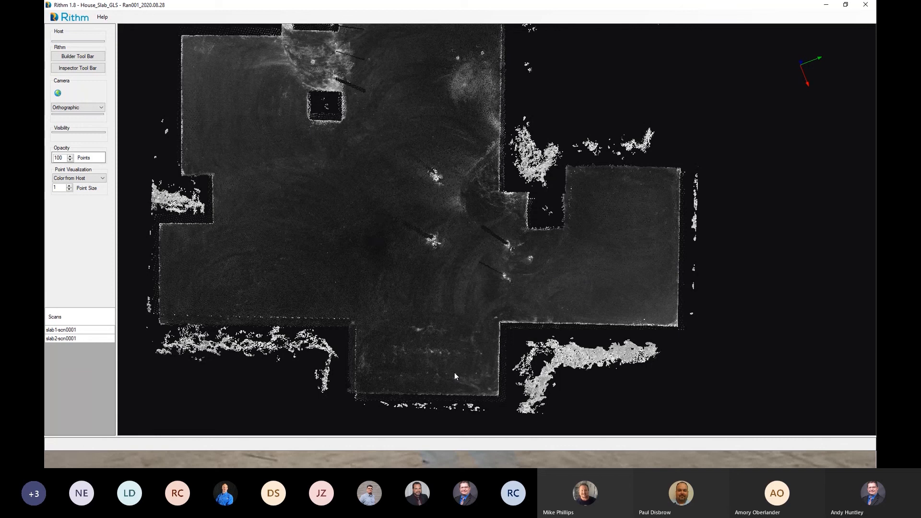
click(87, 70)
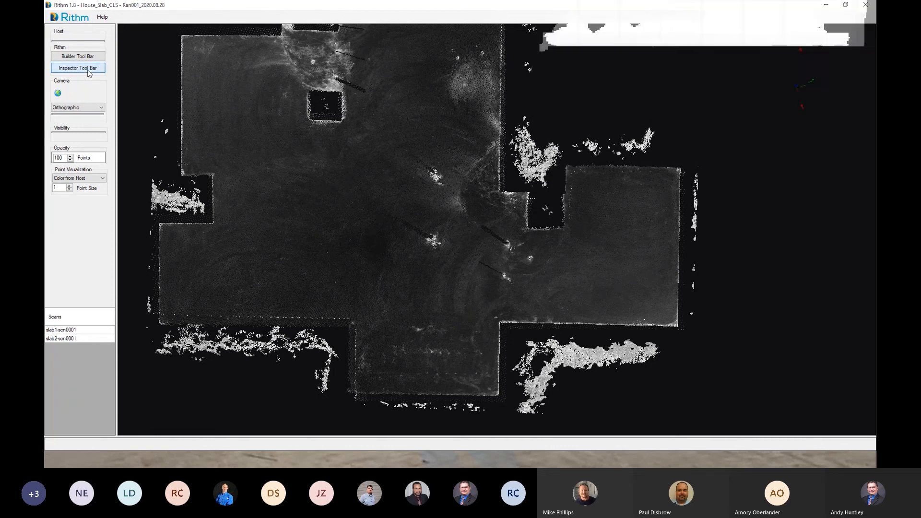